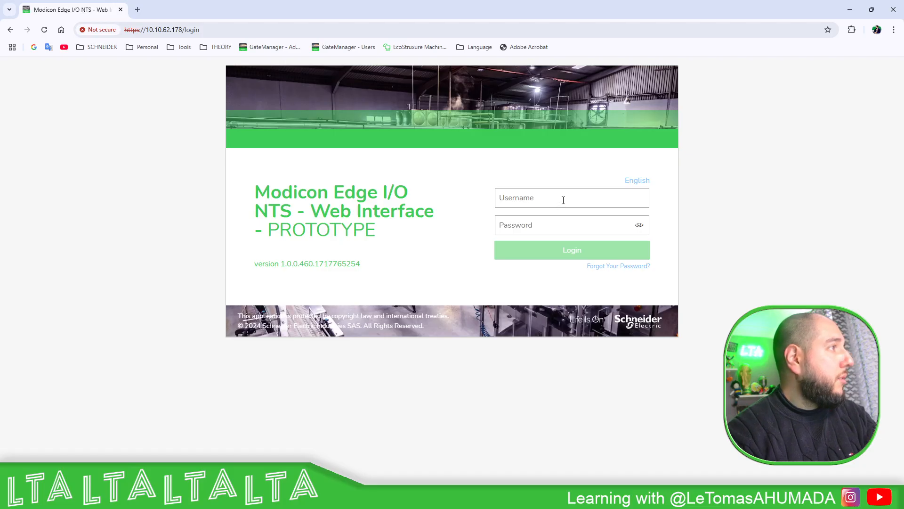
Step: Log in to the web interface as SecurityAdmin with the account password
{"action": "left_click", "coordinate": [562, 200]}
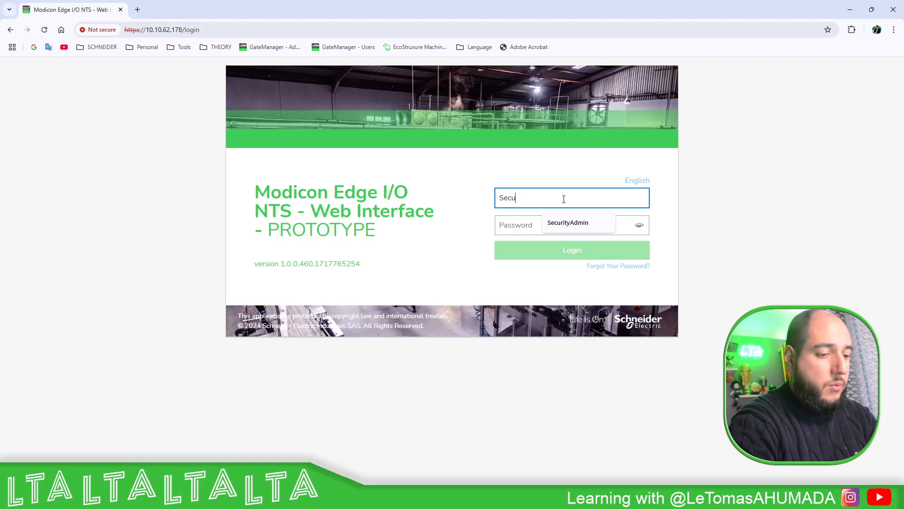
{"action": "type", "text": "SecurityAdmin"}
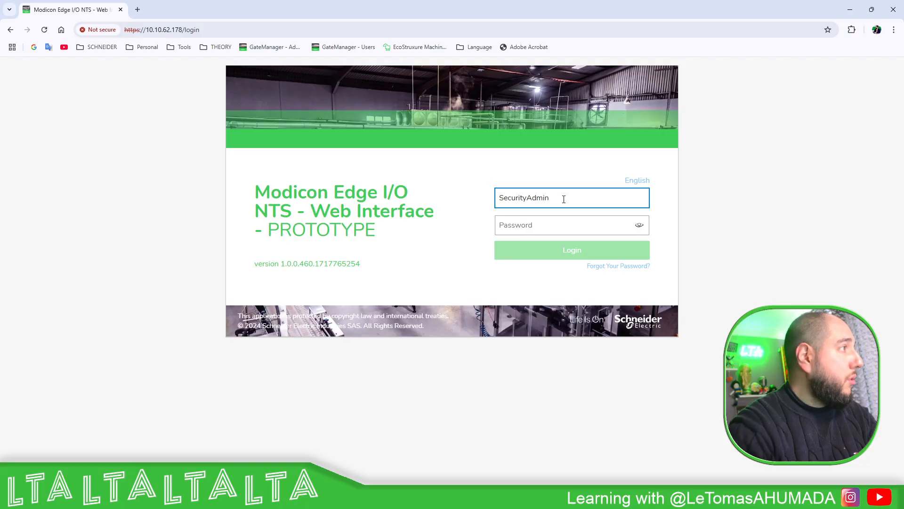
{"action": "key", "text": "Tab"}
{"action": "type", "text": "••"}
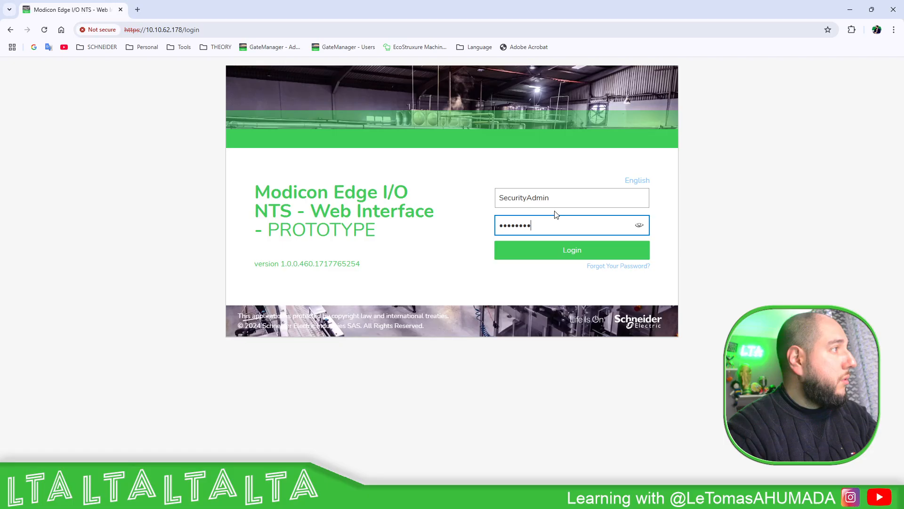
{"action": "left_click", "coordinate": [639, 227]}
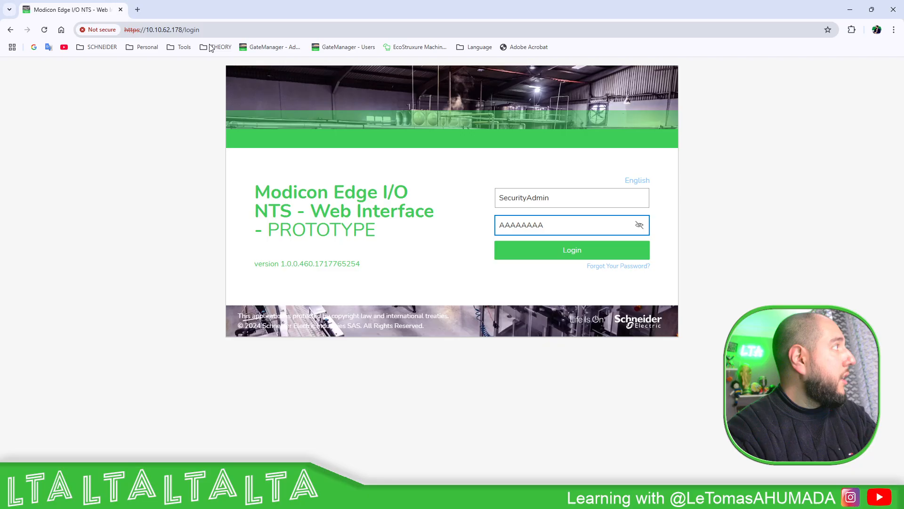
{"action": "left_click", "coordinate": [561, 251]}
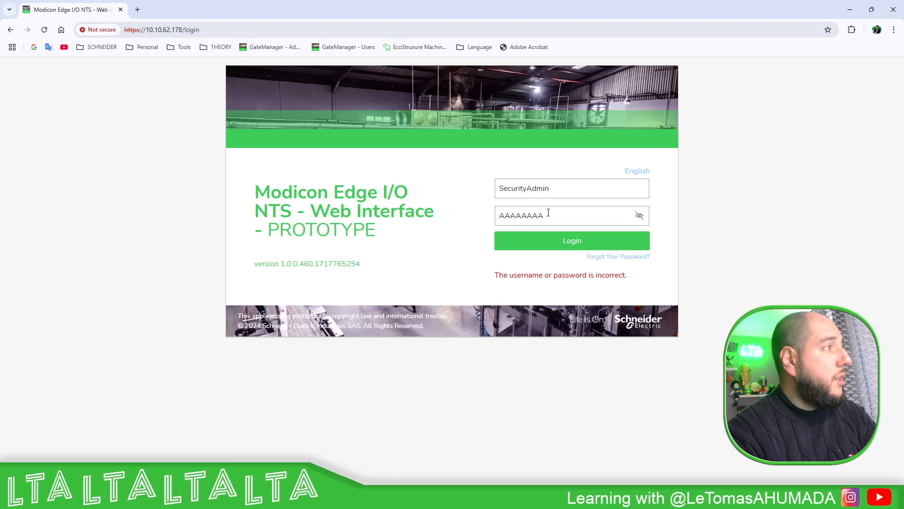
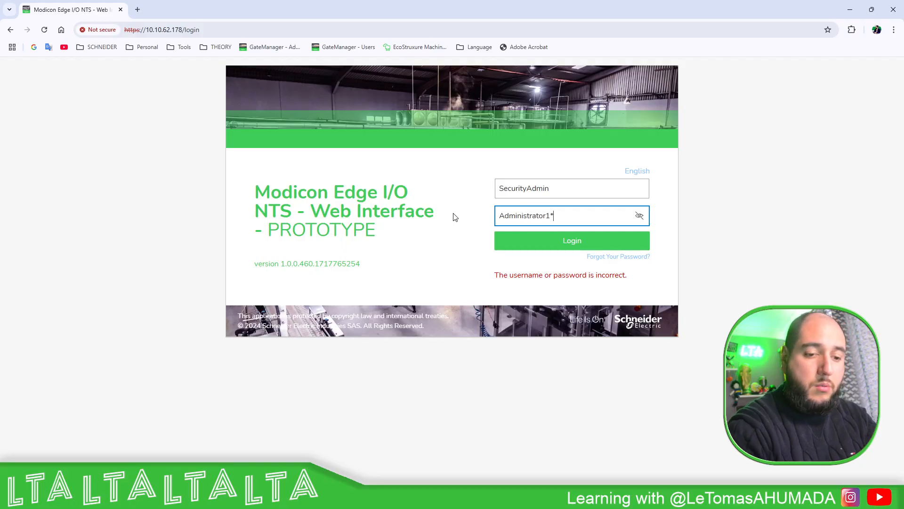
{"action": "left_click", "coordinate": [573, 240]}
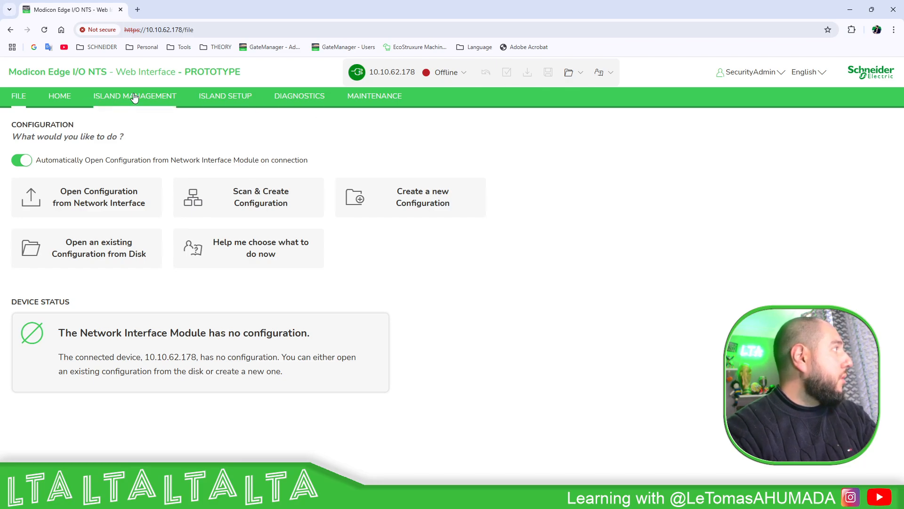
{"action": "left_click", "coordinate": [211, 102]}
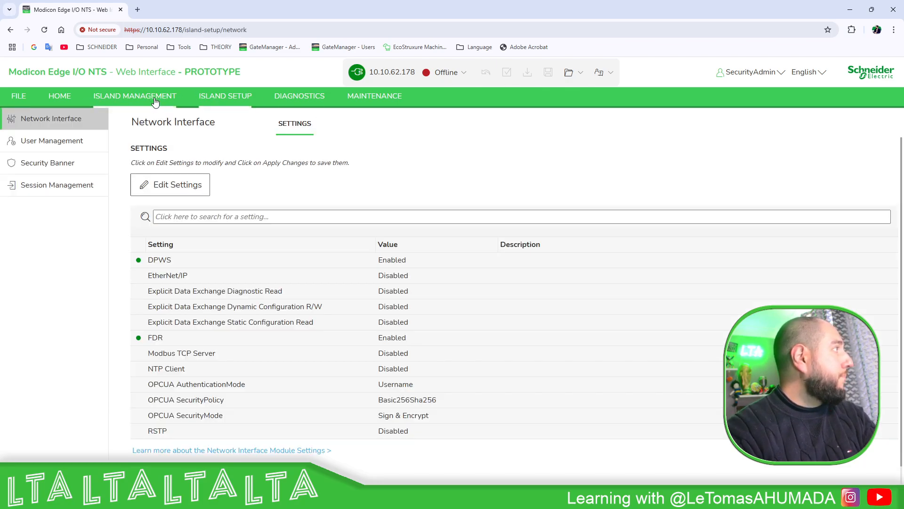
{"action": "left_click", "coordinate": [156, 101]}
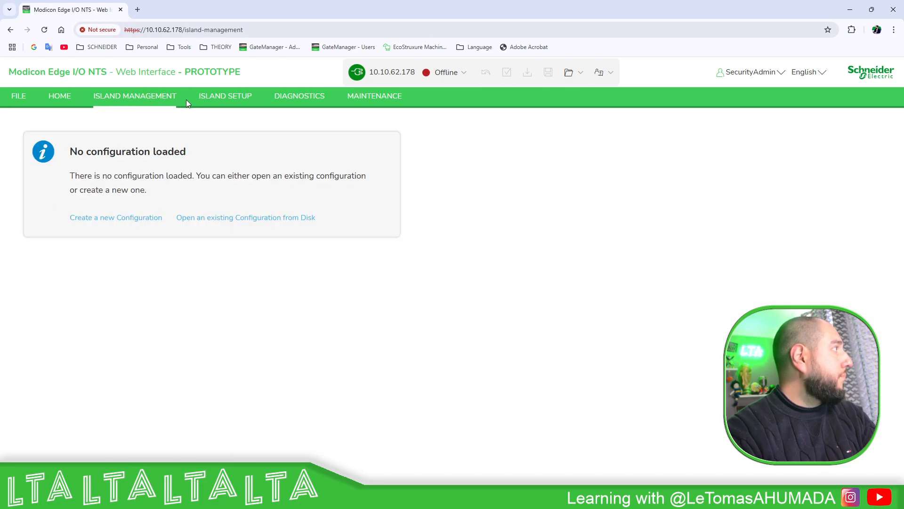
{"action": "left_click", "coordinate": [69, 104]}
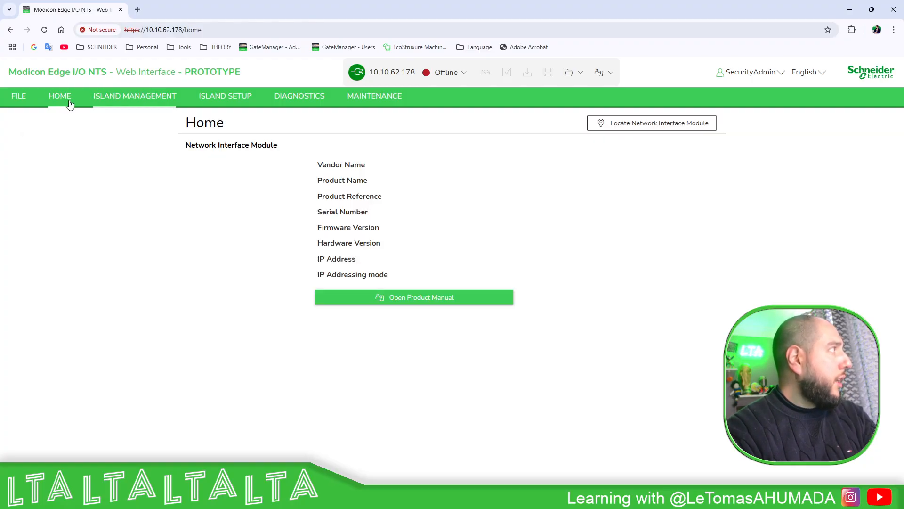
{"action": "left_click", "coordinate": [144, 102]}
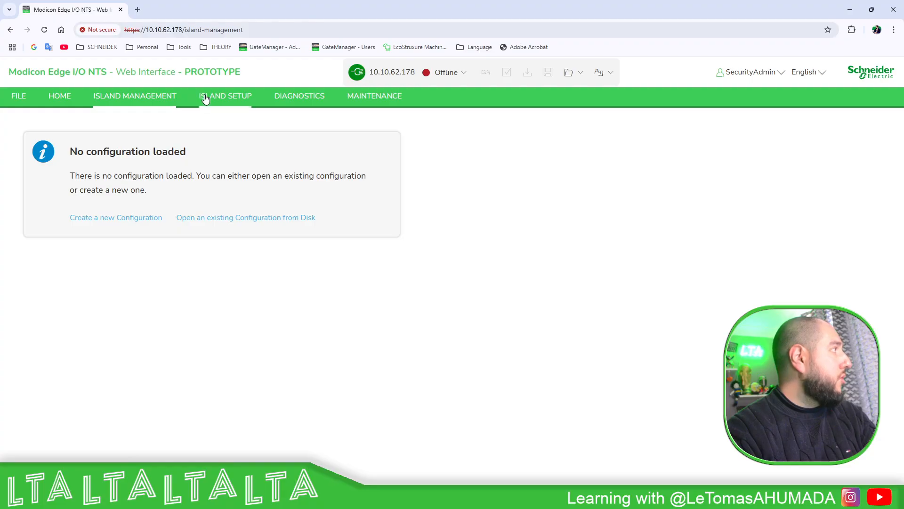
{"action": "left_click", "coordinate": [19, 96]}
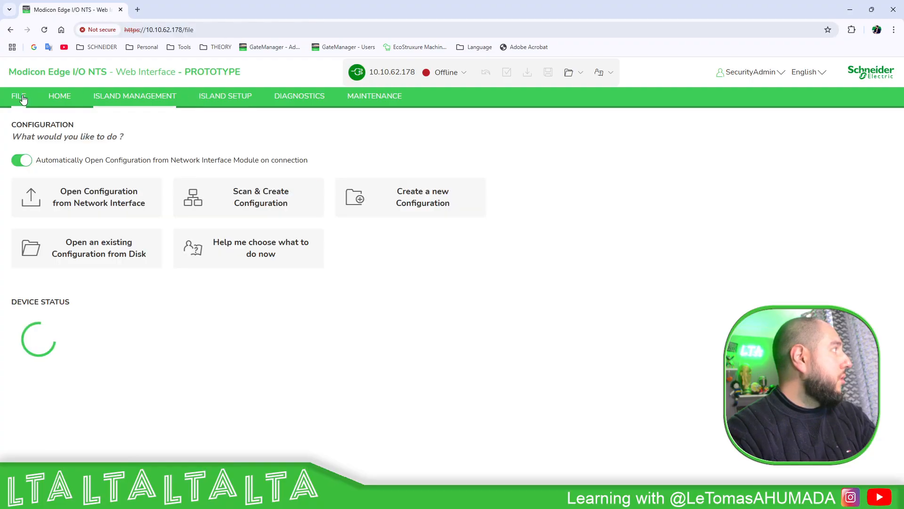
Step: Scan the island and create a configuration from it, resolving the power supply as NTSPFB1002H and keeping the project name projectName
{"action": "left_click", "coordinate": [257, 204]}
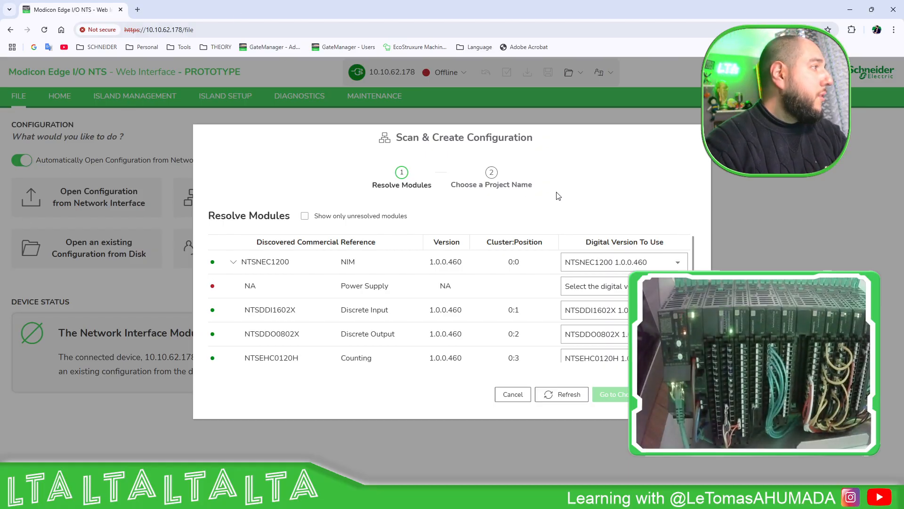
{"action": "left_click", "coordinate": [678, 286]}
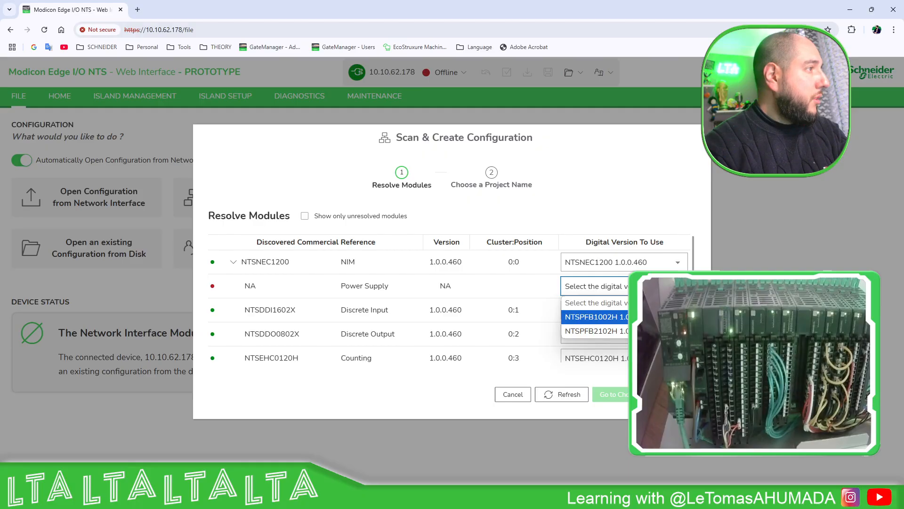
{"action": "left_click", "coordinate": [644, 317]}
{"action": "scroll", "coordinate": [606, 264], "scroll_direction": "down", "scroll_amount": 3}
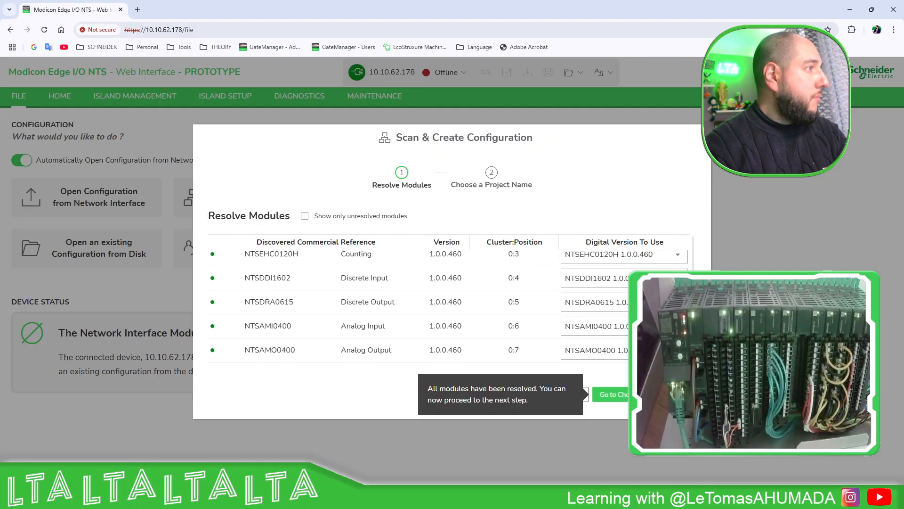
{"action": "left_click", "coordinate": [610, 394]}
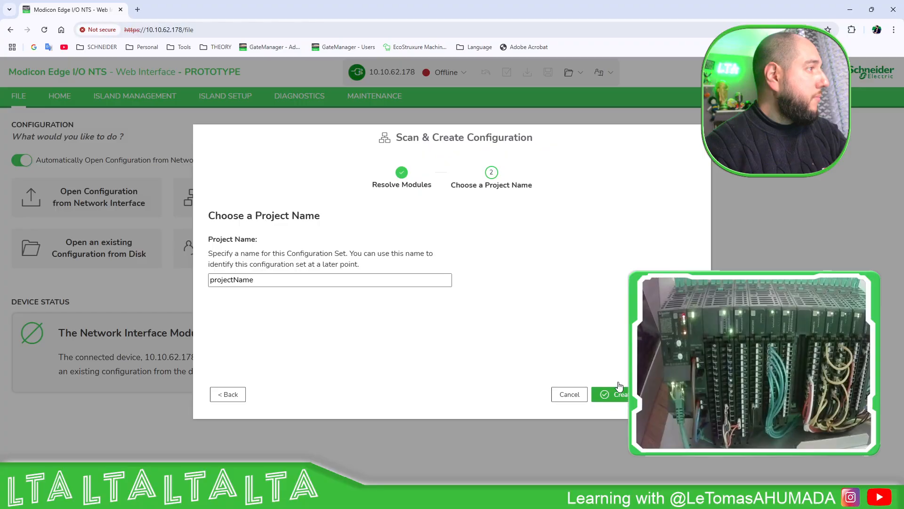
{"action": "left_click", "coordinate": [611, 394]}
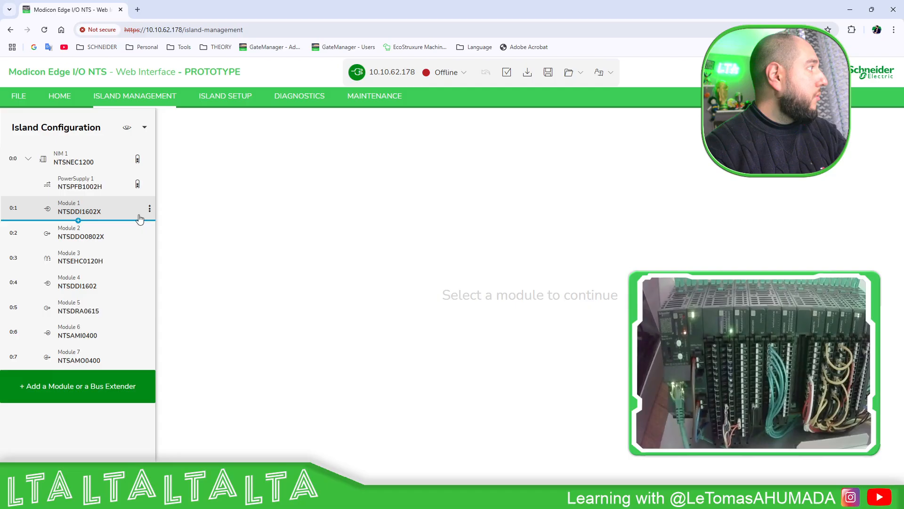
Step: Remove modules 3 through 7, from NTSEHC0120H to NTSAMO0400, from the island configuration
{"action": "left_click", "coordinate": [150, 258]}
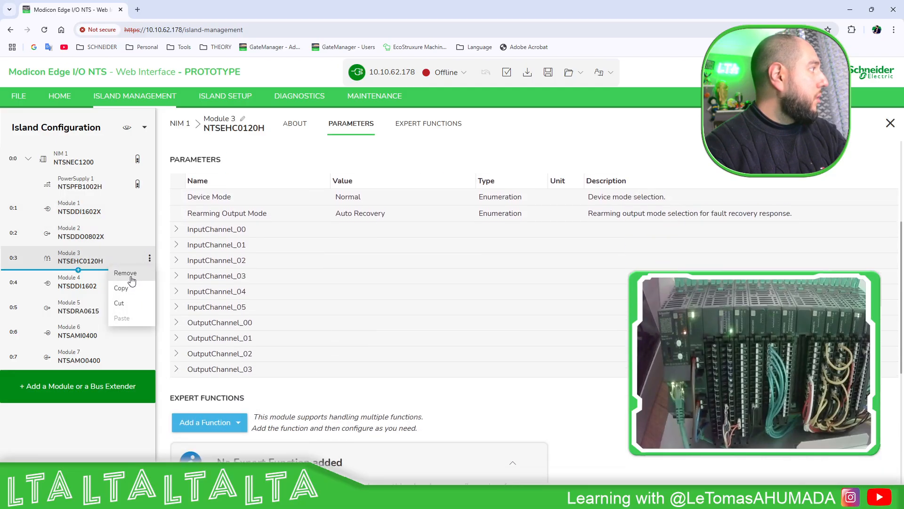
{"action": "left_click", "coordinate": [133, 282]}
{"action": "left_click", "coordinate": [150, 259]}
{"action": "left_click", "coordinate": [132, 273]}
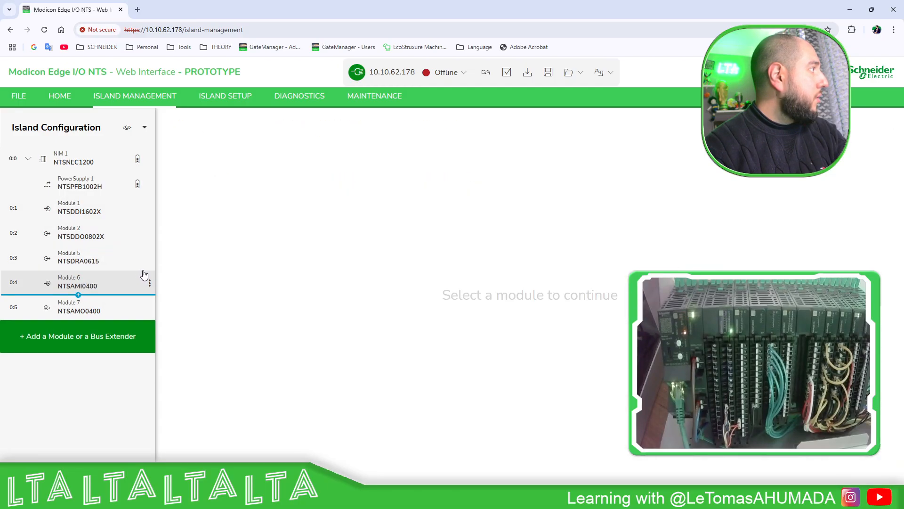
{"action": "left_click", "coordinate": [149, 259]}
{"action": "left_click", "coordinate": [124, 273]}
{"action": "left_click", "coordinate": [150, 258]}
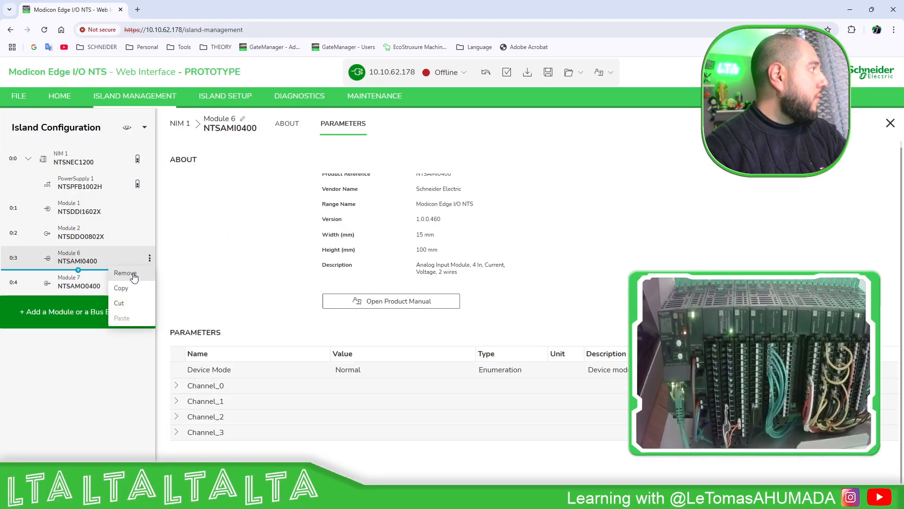
{"action": "left_click", "coordinate": [132, 273]}
{"action": "left_click", "coordinate": [145, 261]}
{"action": "left_click", "coordinate": [149, 258]}
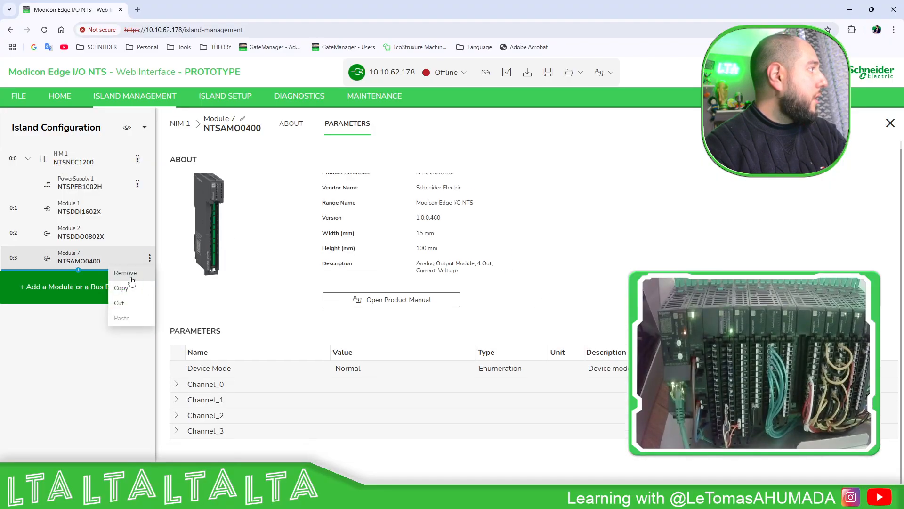
{"action": "left_click", "coordinate": [141, 282]}
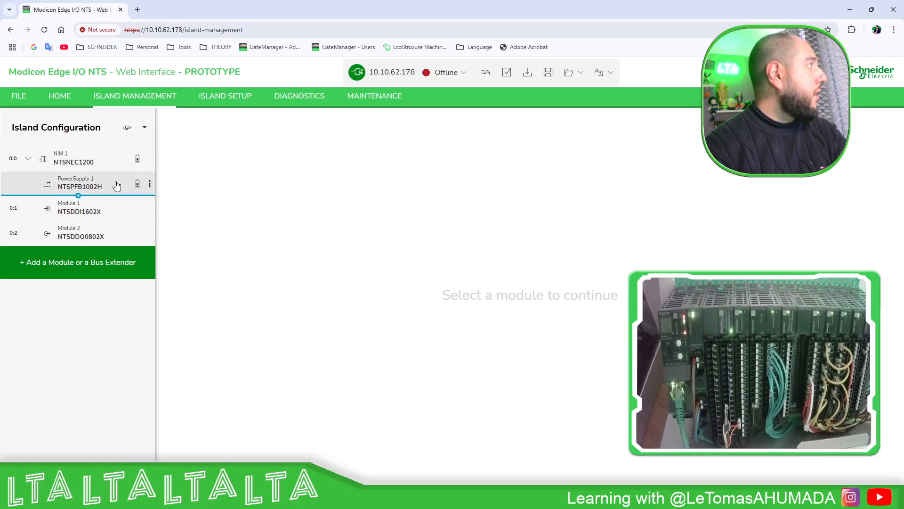
Step: Set the NIM IP Address parameter of the NTSNEC1200 network interface module to 192.168.1.12
{"action": "left_click", "coordinate": [97, 164]}
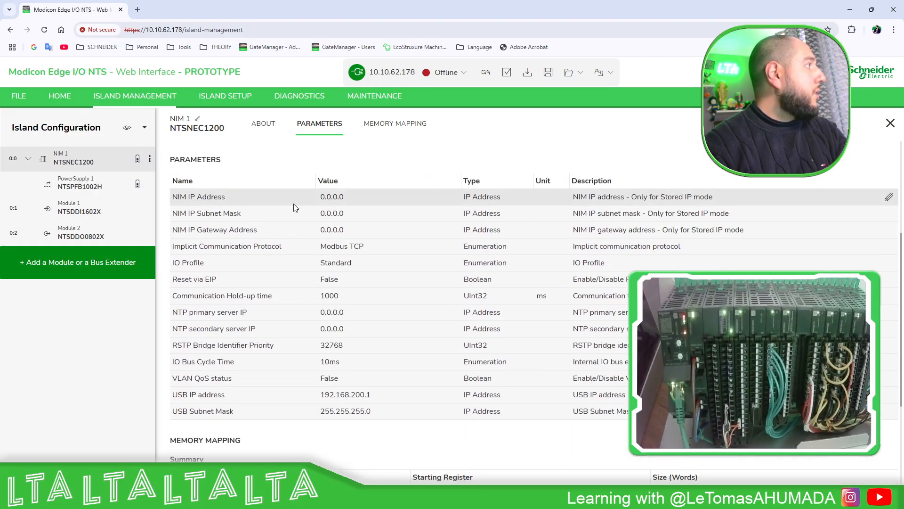
{"action": "left_click", "coordinate": [346, 201]}
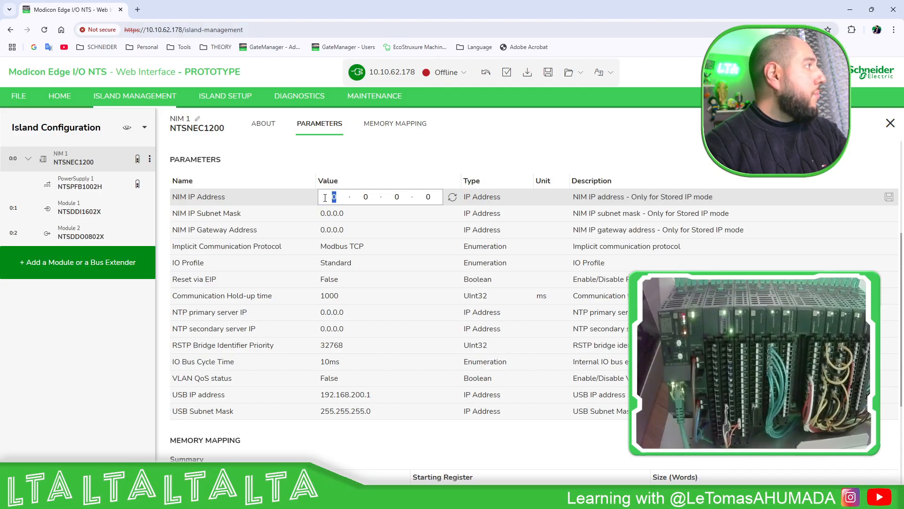
{"action": "type", "text": "192.168."}
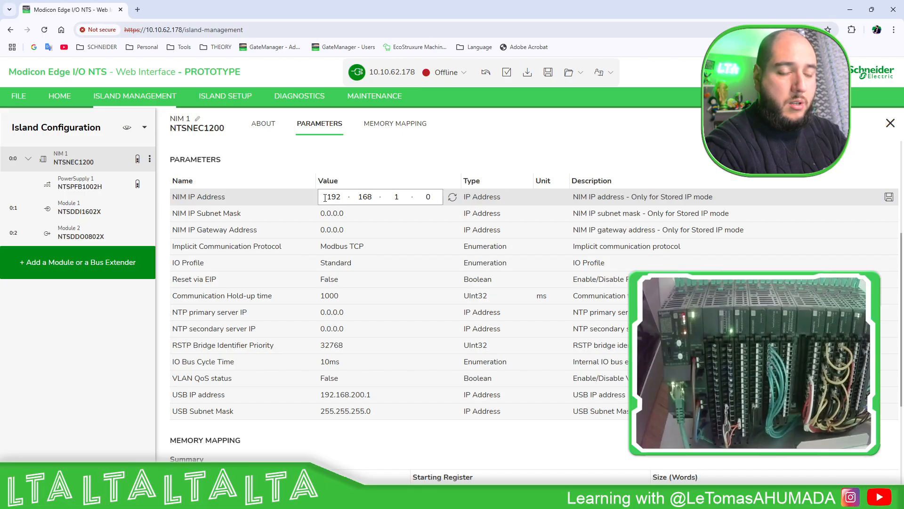
{"action": "type", "text": "1.12"}
{"action": "key", "text": "Return"}
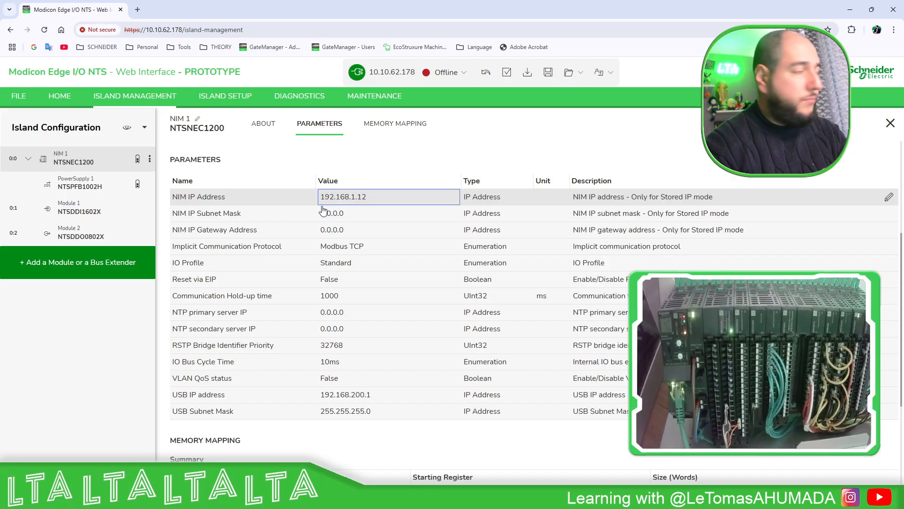
Step: Set the network interface module's NIM IP Subnet Mask to 255.255.255.0
{"action": "left_click", "coordinate": [333, 214]}
{"action": "type", "text": "2"}
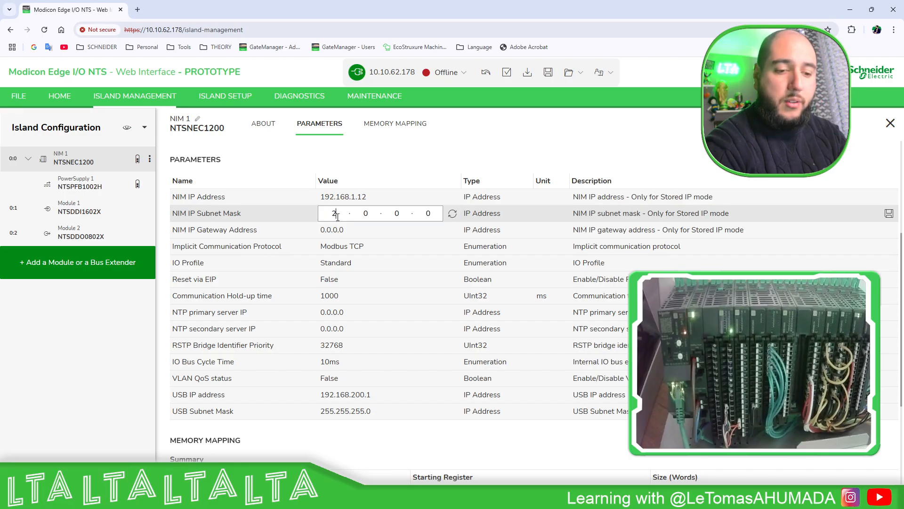
{"action": "type", "text": "55.0.2"}
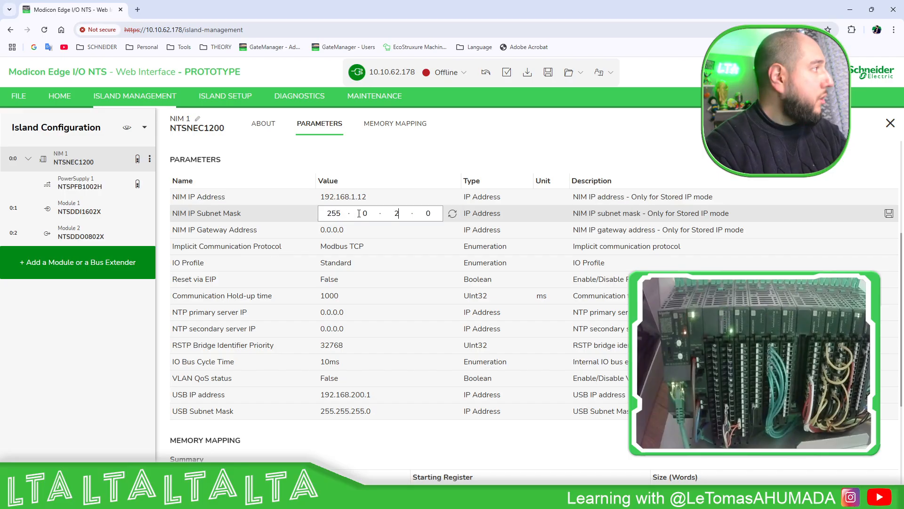
{"action": "left_click", "coordinate": [368, 213]}
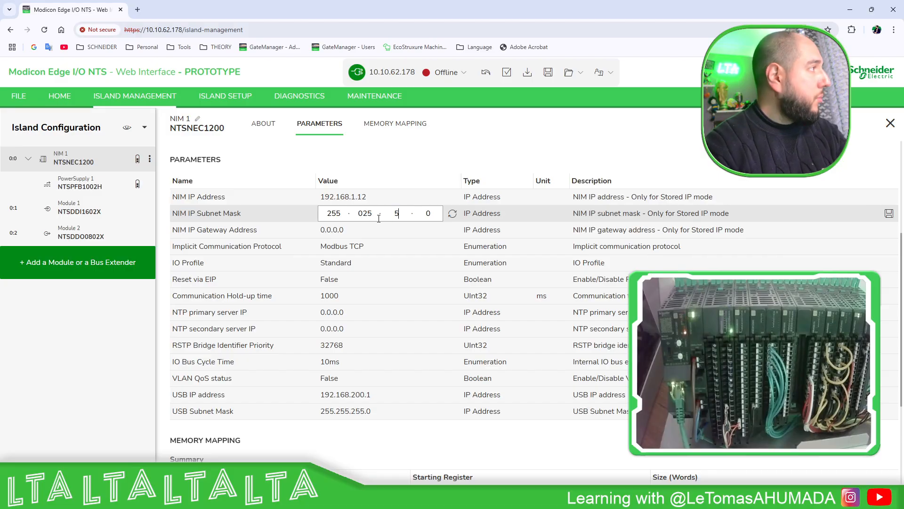
{"action": "left_click_drag", "start_coordinate": [372, 213], "coordinate": [364, 215]}
{"action": "type", "text": "255.255.255"}
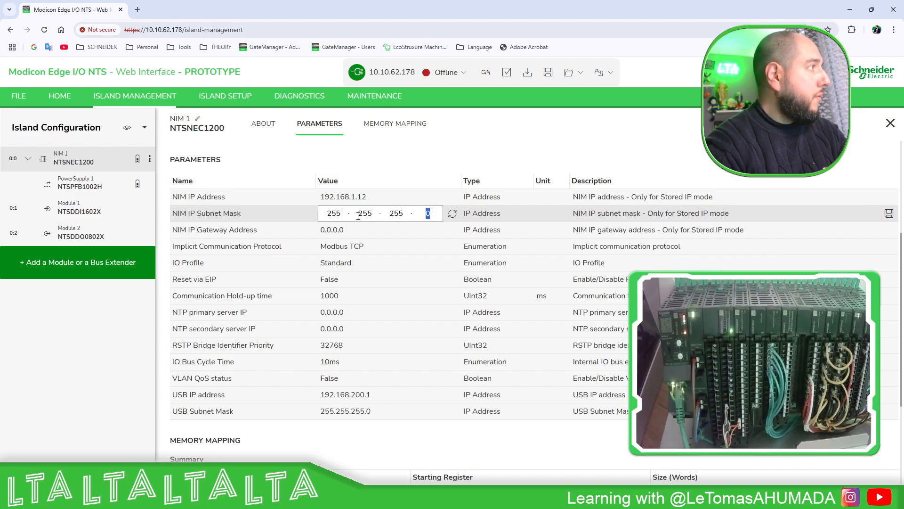
{"action": "key", "text": "Return"}
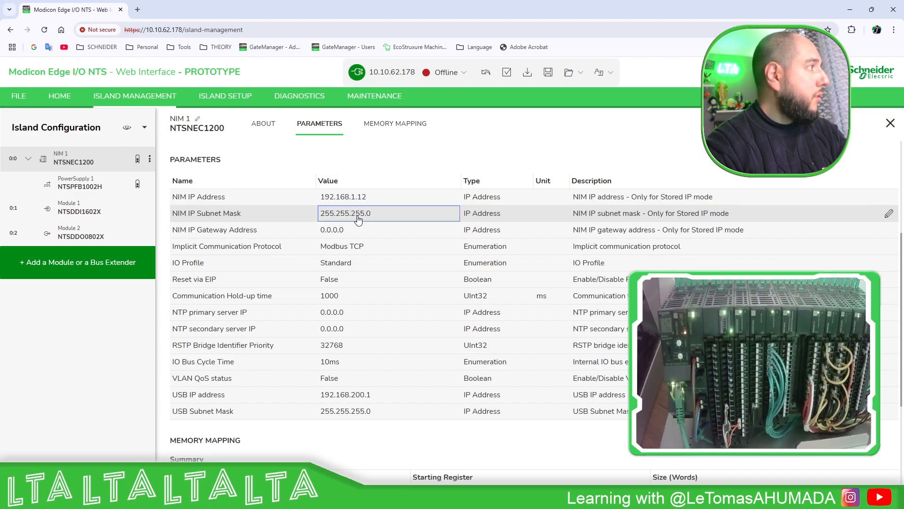
Step: Set the network interface module's NIM IP Gateway Address to 192.168.1.1
{"action": "left_click", "coordinate": [336, 228]}
{"action": "type", "text": "192."}
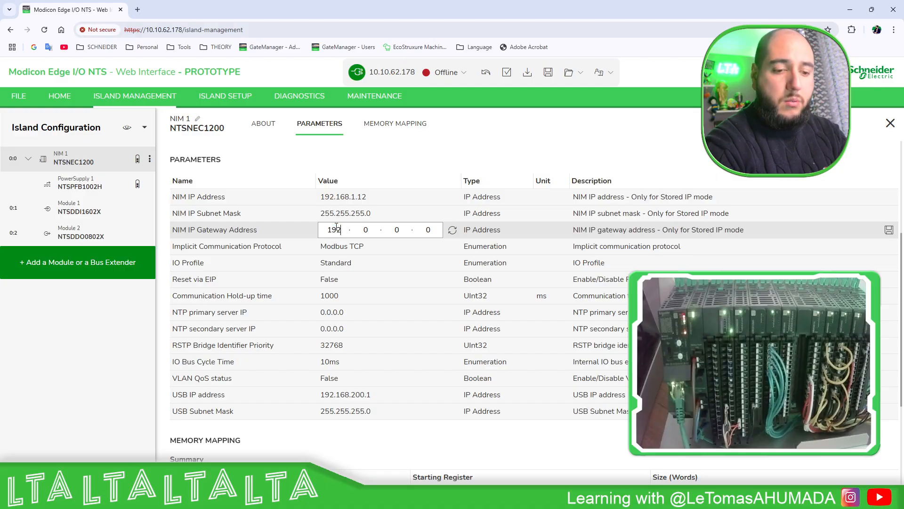
{"action": "left_click", "coordinate": [365, 230]}
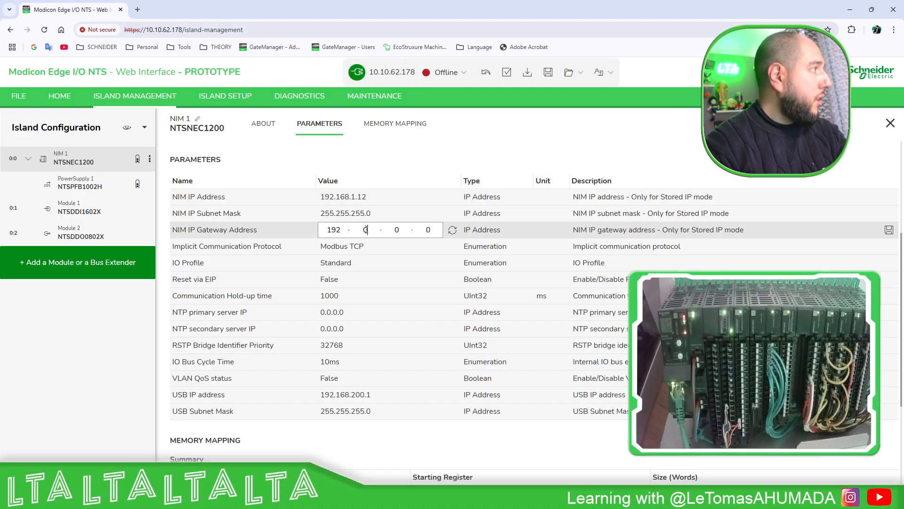
{"action": "type", "text": "168."}
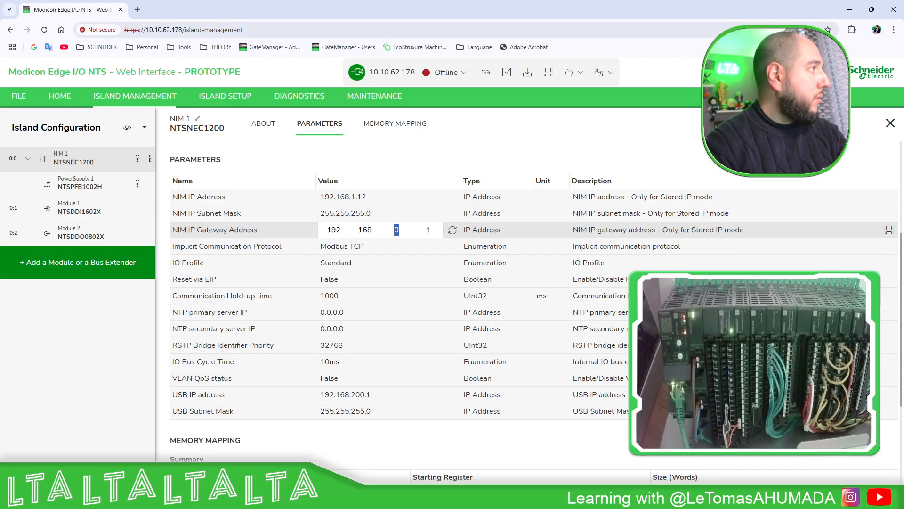
{"action": "type", "text": "1"}
{"action": "key", "text": "Return"}
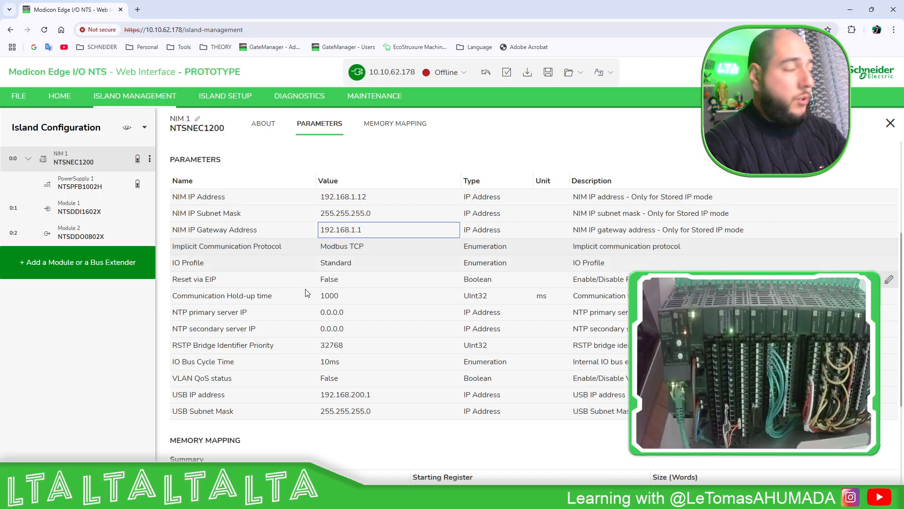
Step: Validate the island configuration, then download it to the hardware, proceeding despite the configuration mismatch
{"action": "left_click", "coordinate": [507, 72]}
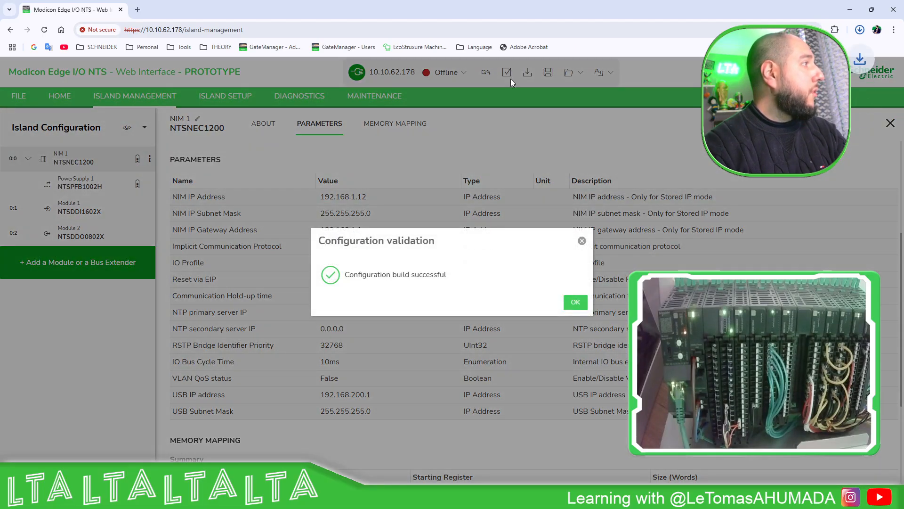
{"action": "left_click", "coordinate": [574, 304]}
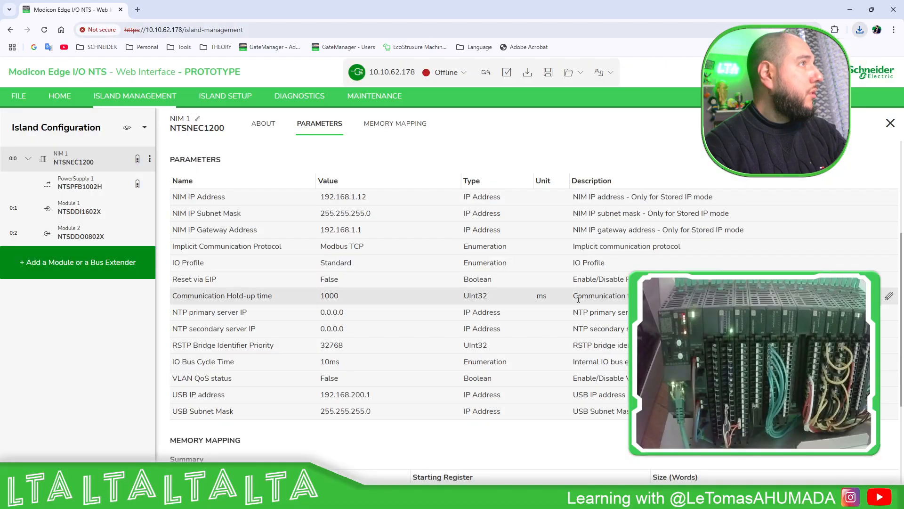
{"action": "left_click", "coordinate": [528, 74]}
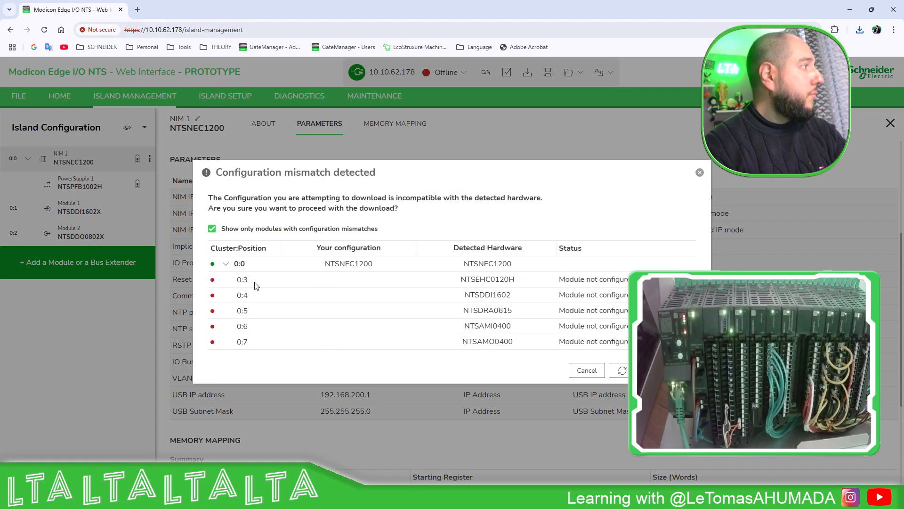
{"action": "left_click", "coordinate": [226, 263]}
{"action": "left_click", "coordinate": [227, 304]}
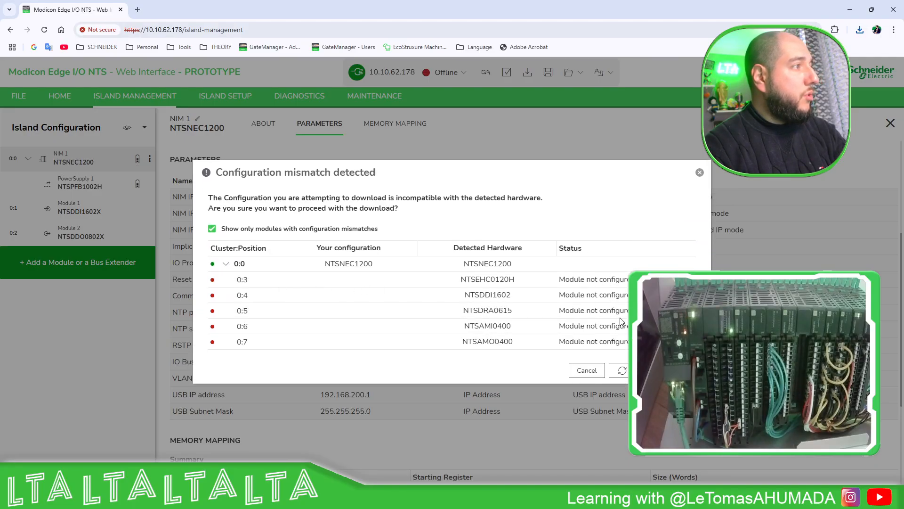
{"action": "mouse_move", "coordinate": [621, 322]}
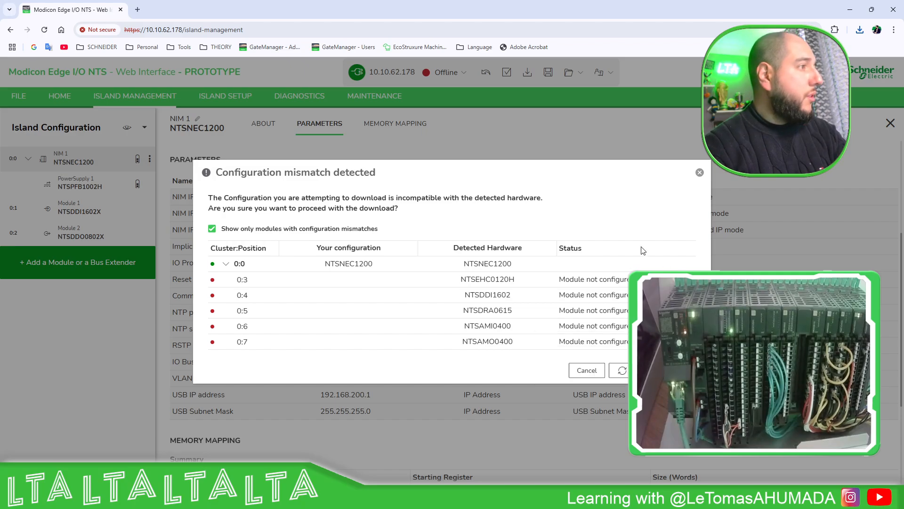
{"action": "left_click", "coordinate": [643, 370]}
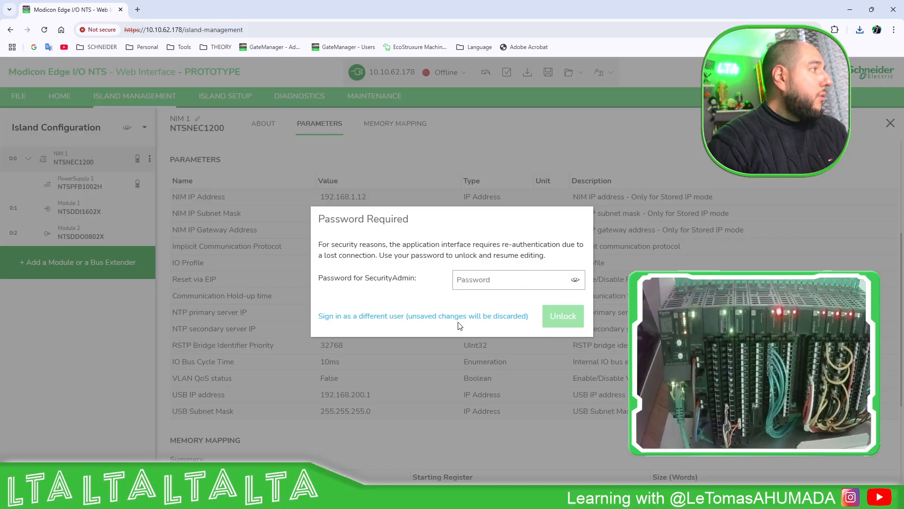
Step: Leave the current page and open the island's web interface at 192.168.1.12, proceeding past the untrusted certificate warning
{"action": "left_click", "coordinate": [261, 30]}
{"action": "type", "text": "192.168.1.12"}
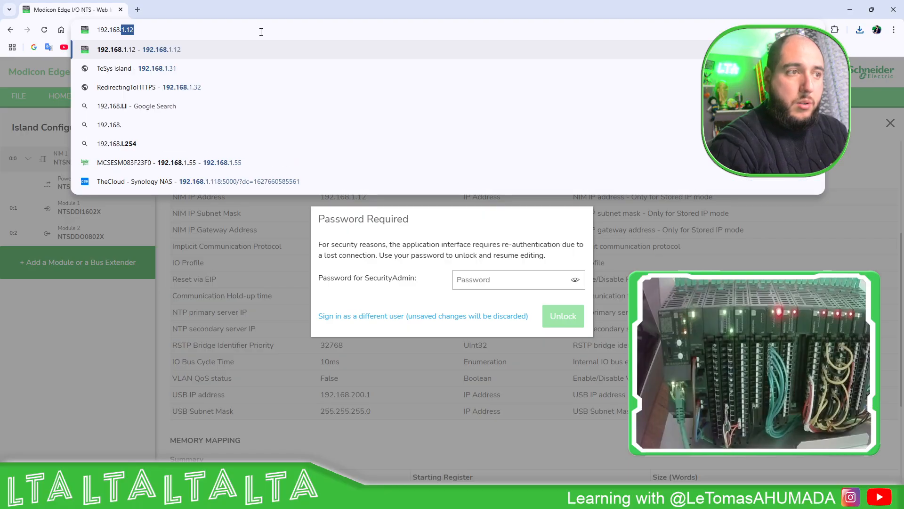
{"action": "key", "text": "Return"}
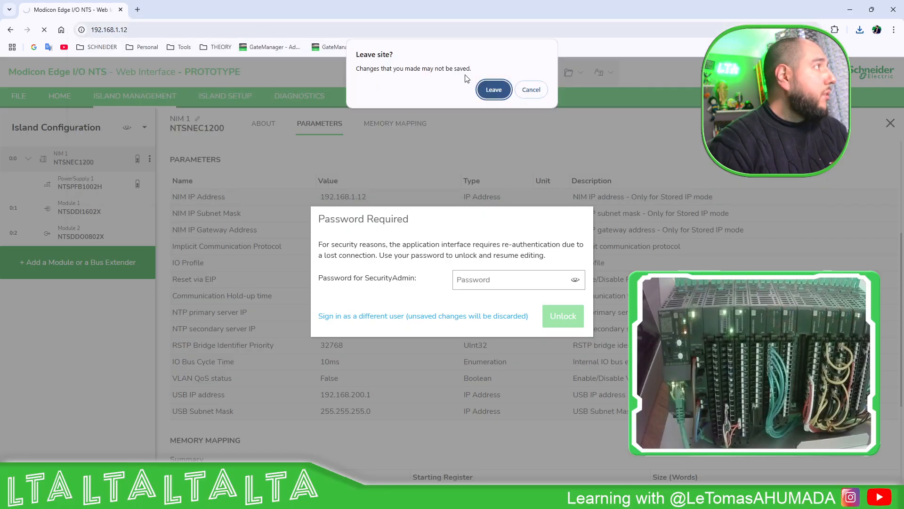
{"action": "left_click", "coordinate": [494, 90]}
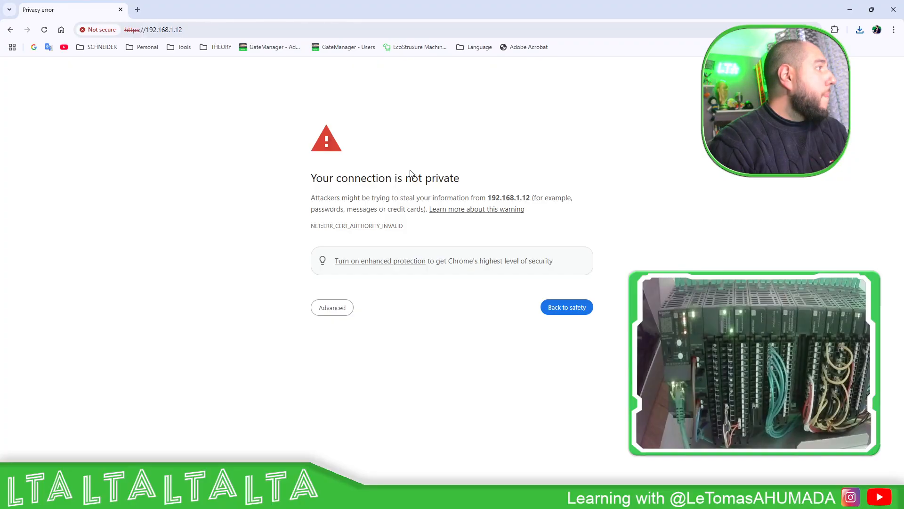
{"action": "left_click", "coordinate": [331, 308]}
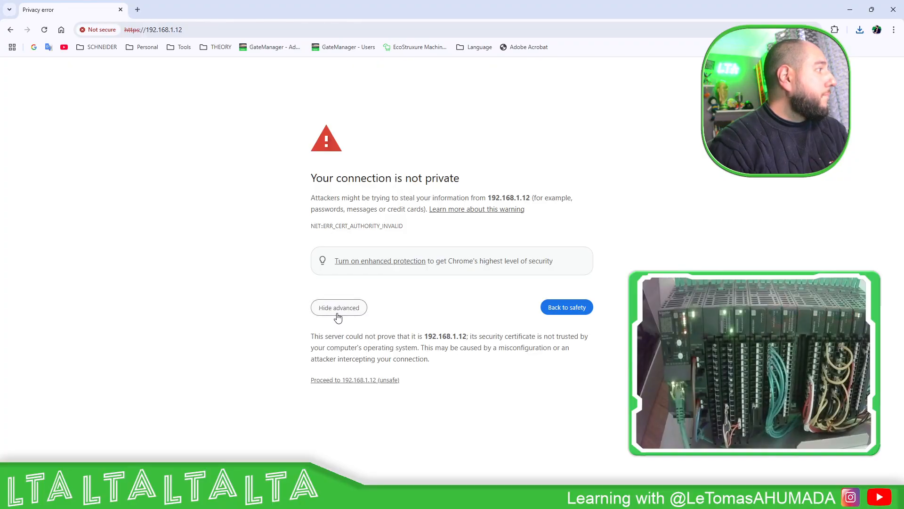
{"action": "left_click", "coordinate": [383, 380]}
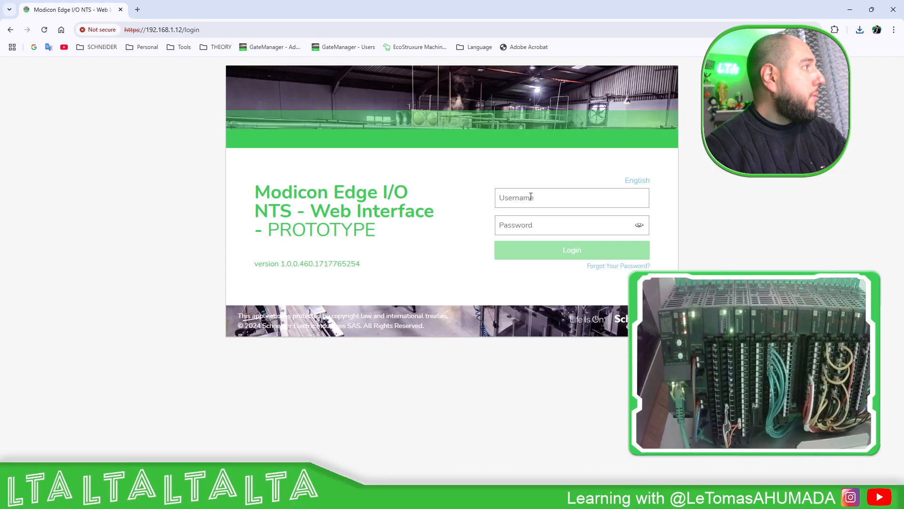
Step: Enter SecurityAdmin as the username and fill in the account password, making the password visible
{"action": "left_click", "coordinate": [531, 196]}
{"action": "type", "text": "SecurityA"}
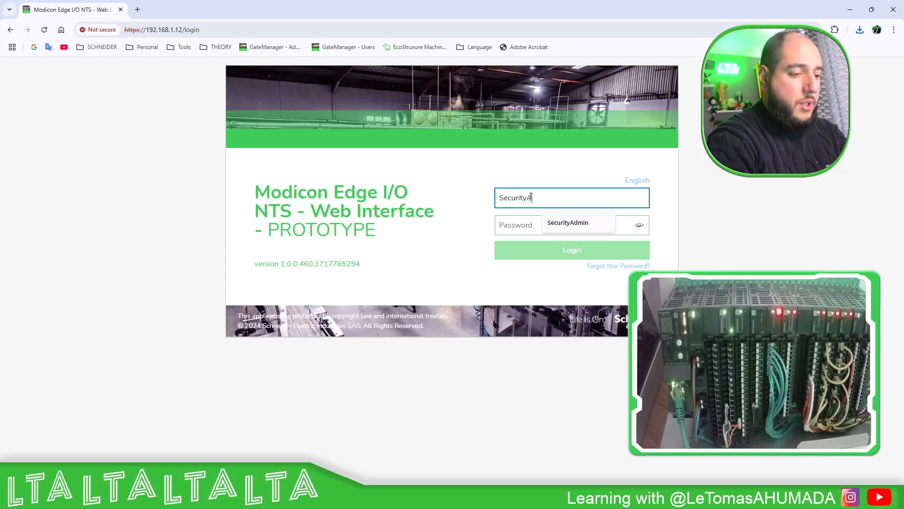
{"action": "type", "text": "dmin"}
{"action": "key", "text": "Tab"}
{"action": "type", "text": "•••••••"}
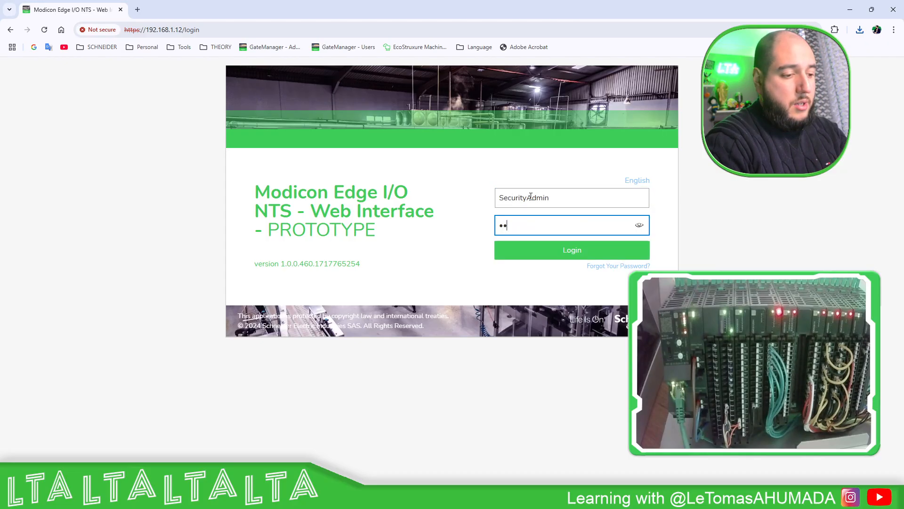
{"action": "type", "text": "••••••••"}
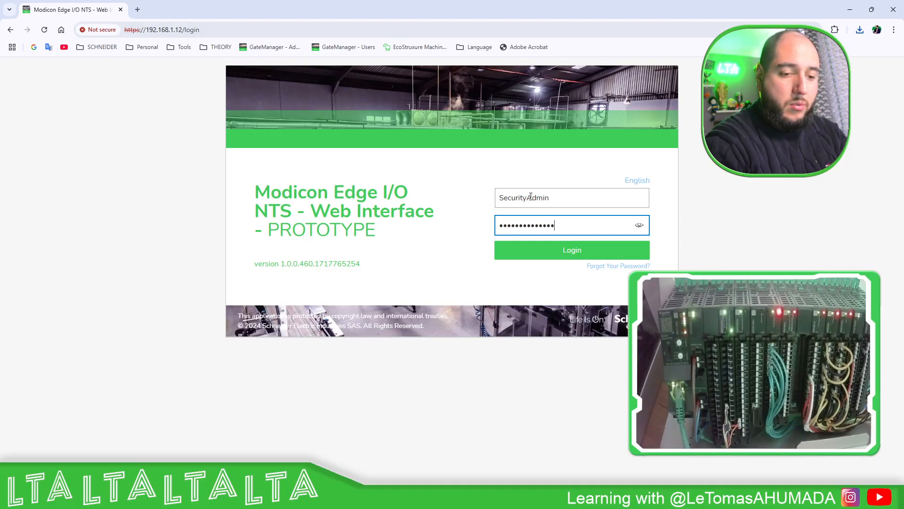
{"action": "left_click", "coordinate": [640, 226]}
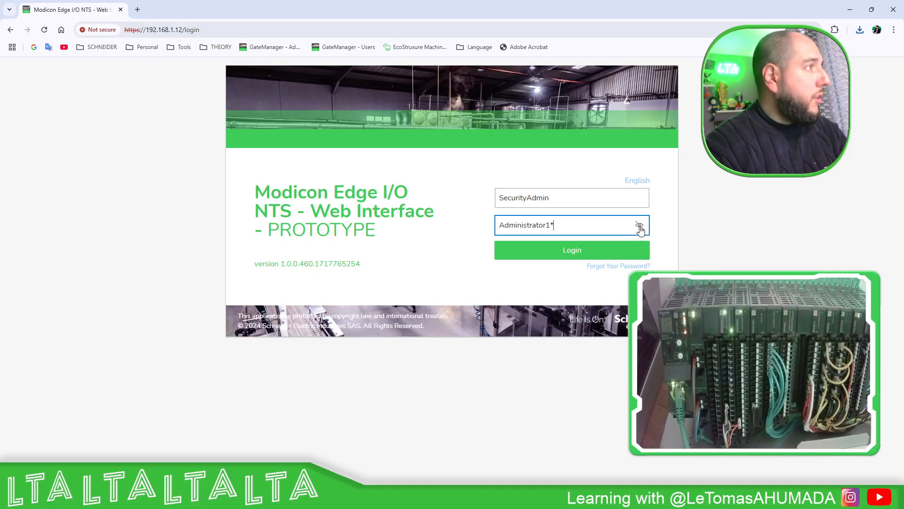
{"action": "left_click", "coordinate": [591, 199]}
{"action": "type", "text": "AAAAAAAA"}
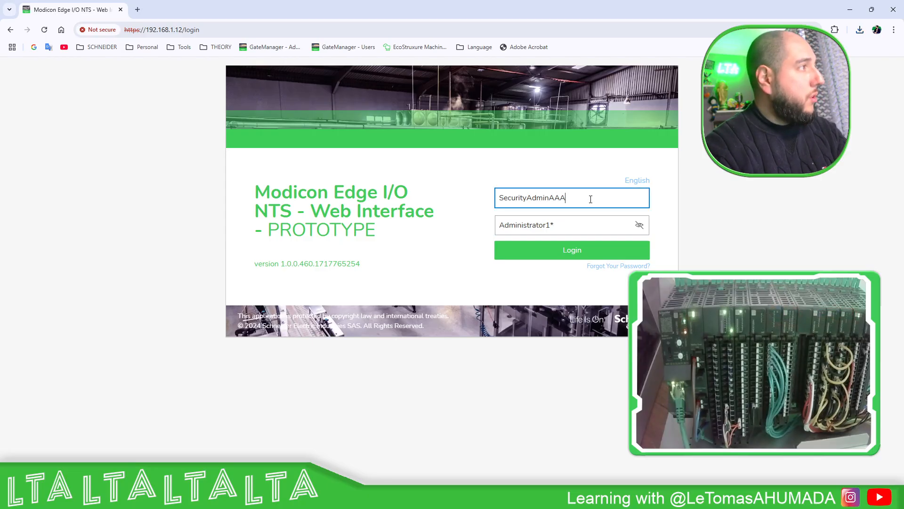
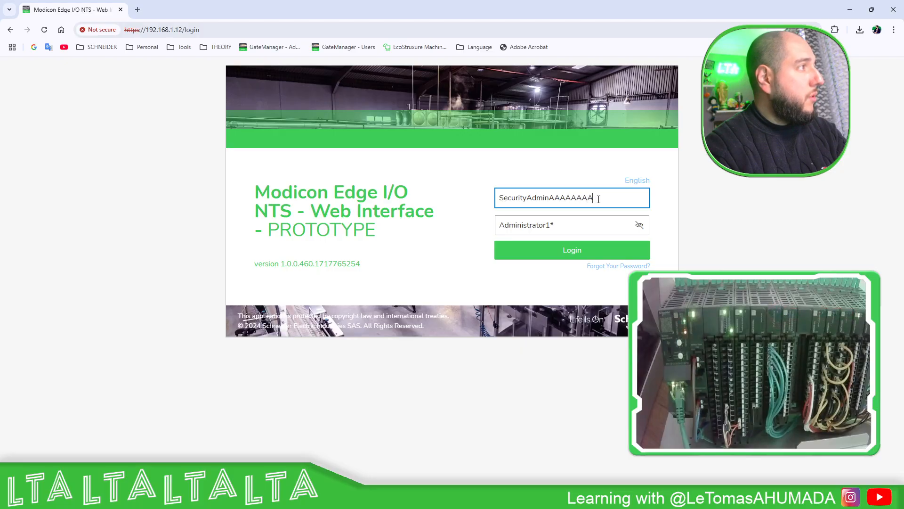
{"action": "key", "text": "shift+Left"}
{"action": "key", "text": "shift+Left"}
{"action": "key", "text": "shift+Left"}
{"action": "key", "text": "shift+Left"}
{"action": "key", "text": "shift+Left"}
{"action": "key", "text": "shift+Left"}
{"action": "key", "text": "shift+Left"}
{"action": "key", "text": "shift+Left"}
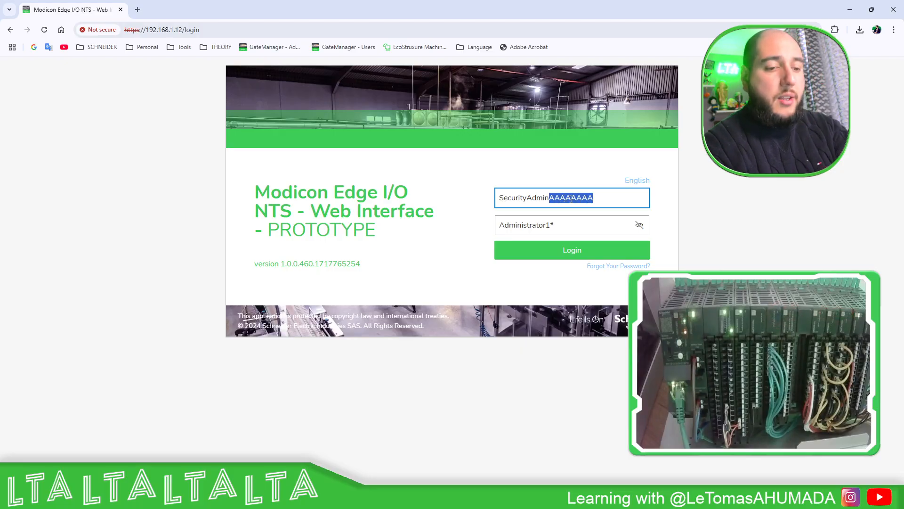
{"action": "key", "text": "BackSpace"}
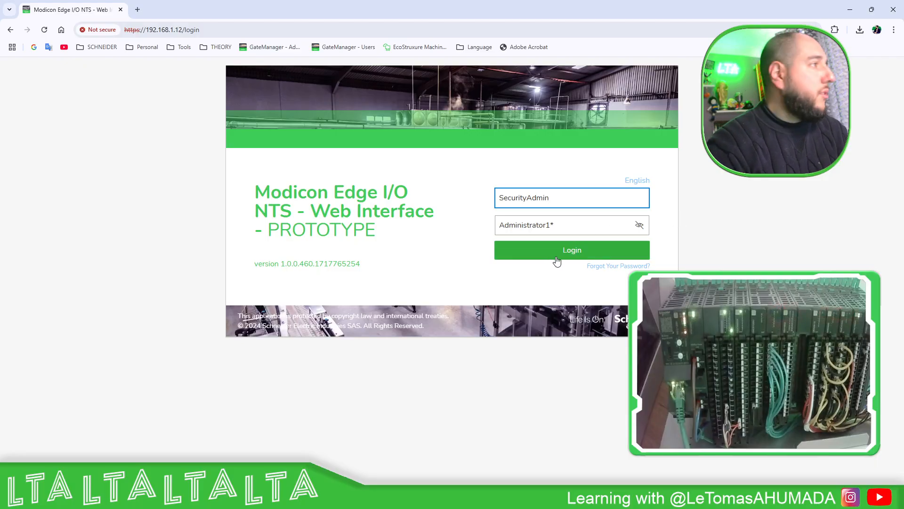
Step: Log in to the web interface, expand the NTSNEC1200 island and switch it to Online mode
{"action": "left_click", "coordinate": [579, 253]}
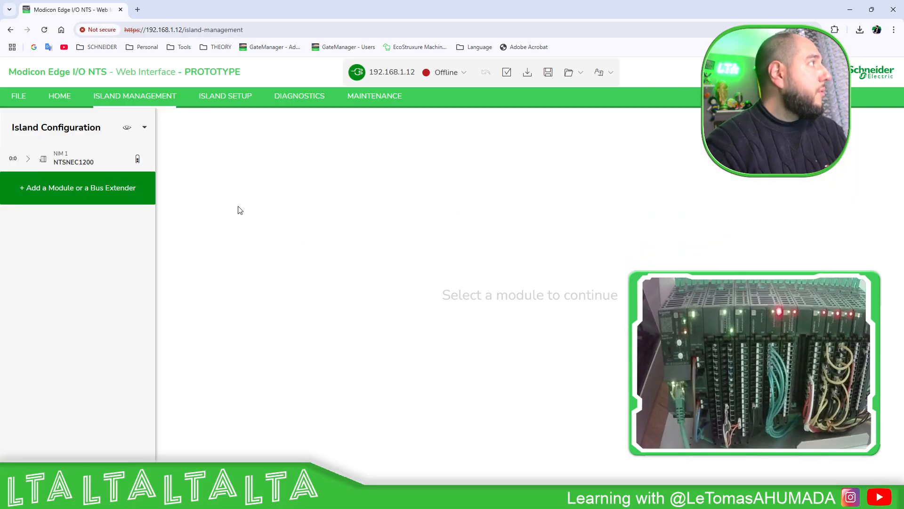
{"action": "left_click", "coordinate": [28, 158]}
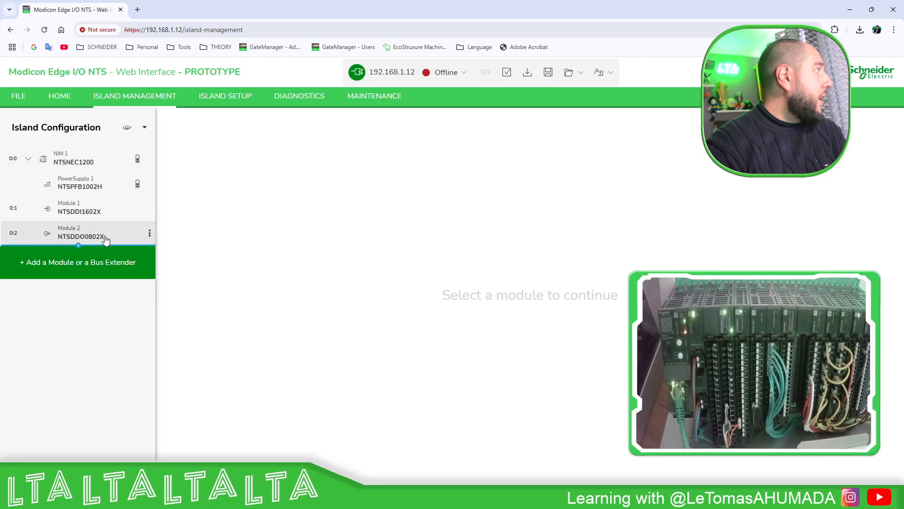
{"action": "left_click", "coordinate": [459, 71]}
{"action": "left_click", "coordinate": [439, 101]}
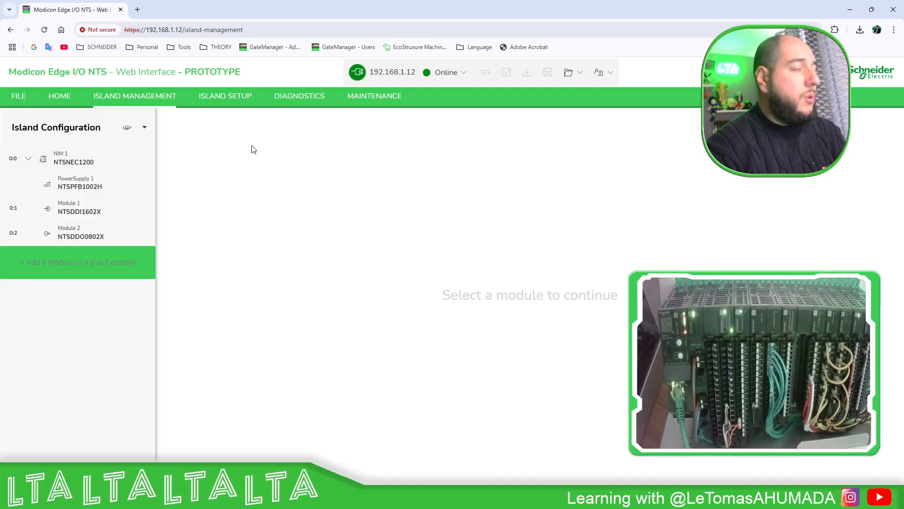
Step: Examine the diagnostics of modules NTSDDI1602X and NTSDDO0802X and of the error-flagged modules from NTSEHC0120H onward
{"action": "left_click", "coordinate": [299, 96]}
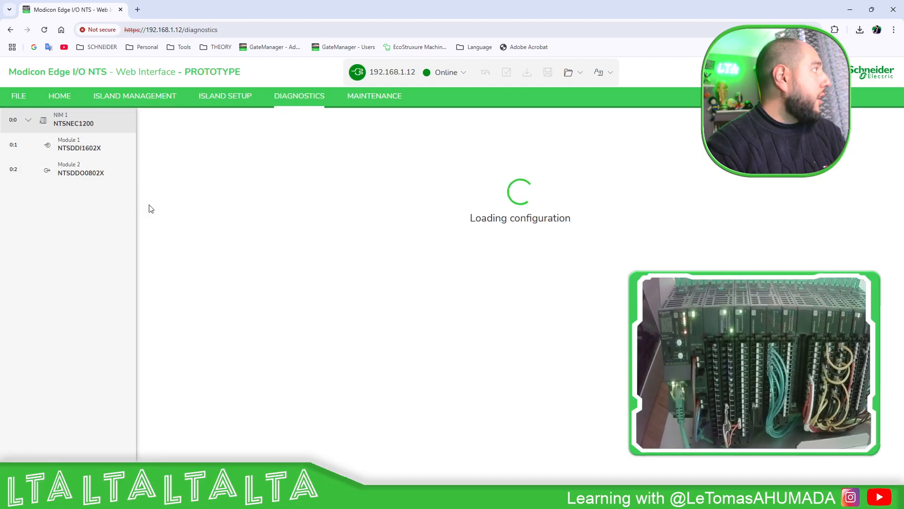
{"action": "left_click", "coordinate": [98, 165]}
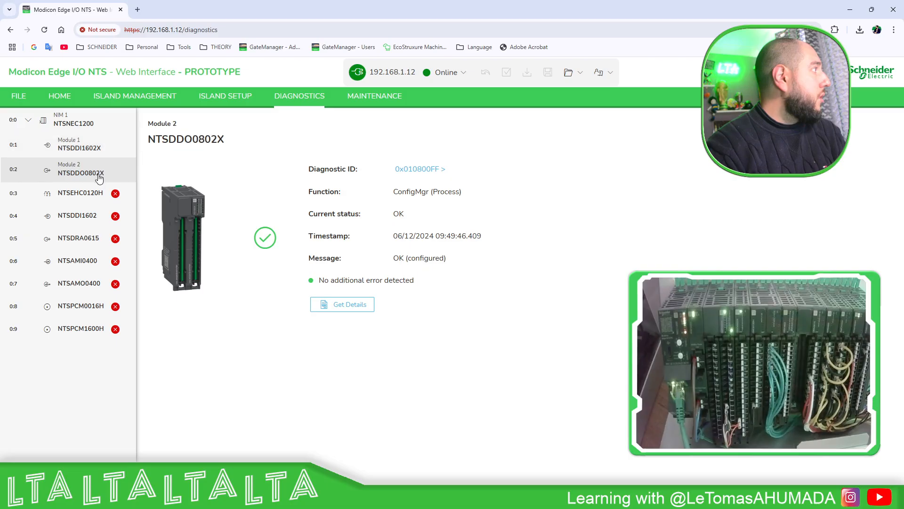
{"action": "left_click", "coordinate": [94, 144]}
{"action": "left_click", "coordinate": [96, 169]}
{"action": "left_click", "coordinate": [94, 194]}
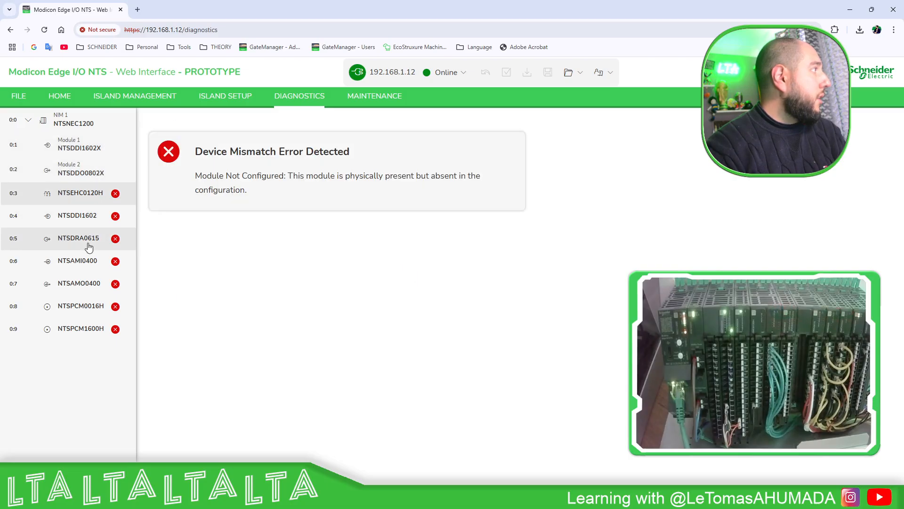
{"action": "left_click", "coordinate": [91, 305]}
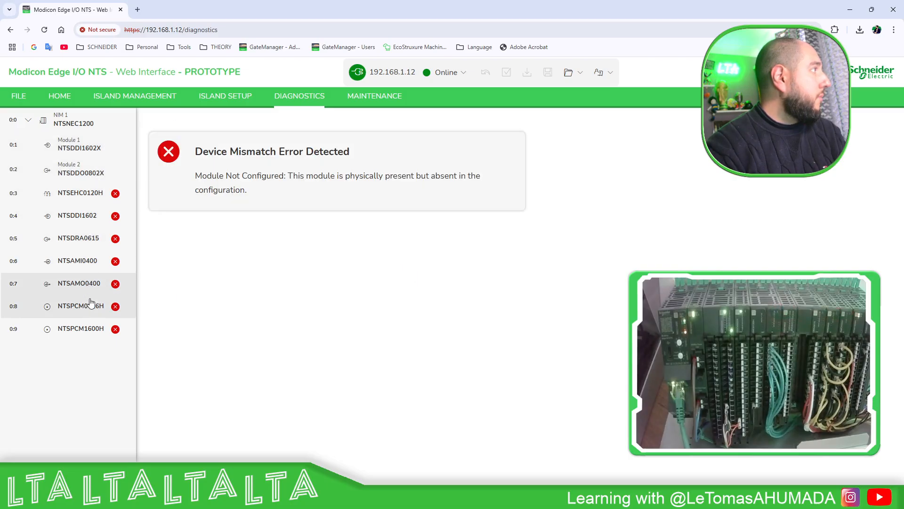
Step: Examine the NTSNEC1200 memory mapping, checking the starting registers and the expanded details of inputs and outputs
{"action": "left_click", "coordinate": [235, 96]}
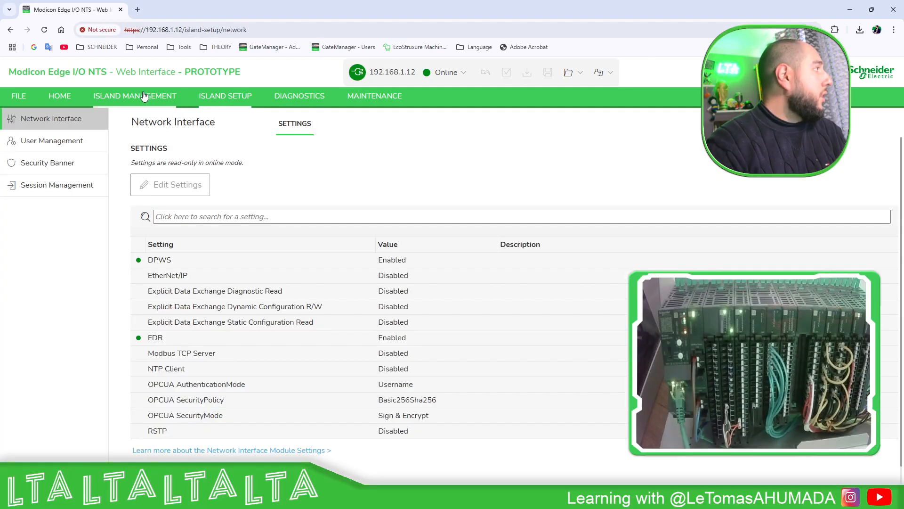
{"action": "left_click", "coordinate": [174, 96]}
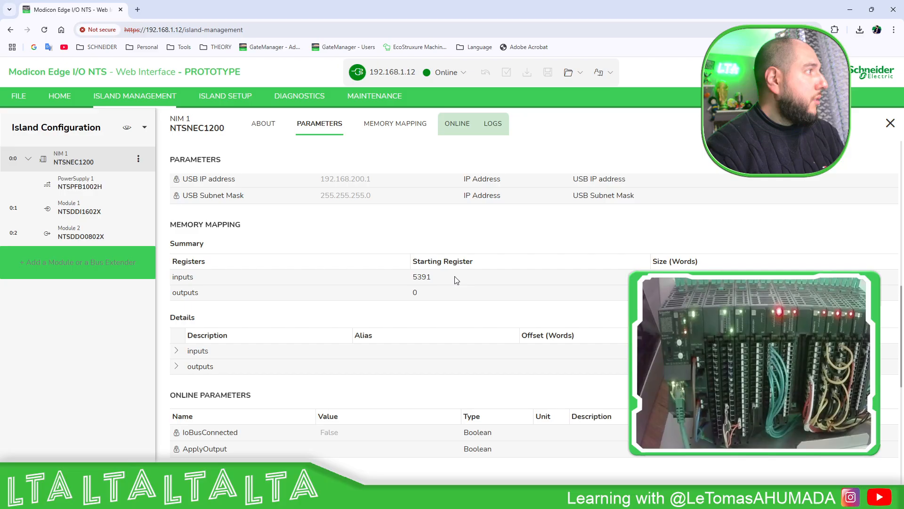
{"action": "double_click", "coordinate": [414, 278]}
{"action": "double_click", "coordinate": [414, 293]}
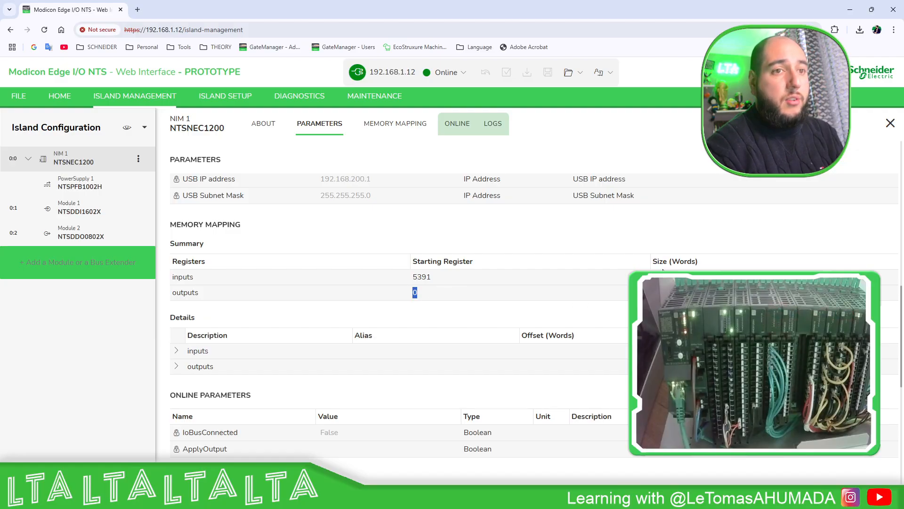
{"action": "left_click", "coordinate": [175, 351]}
{"action": "scroll", "coordinate": [310, 312], "scroll_direction": "down", "scroll_amount": 3}
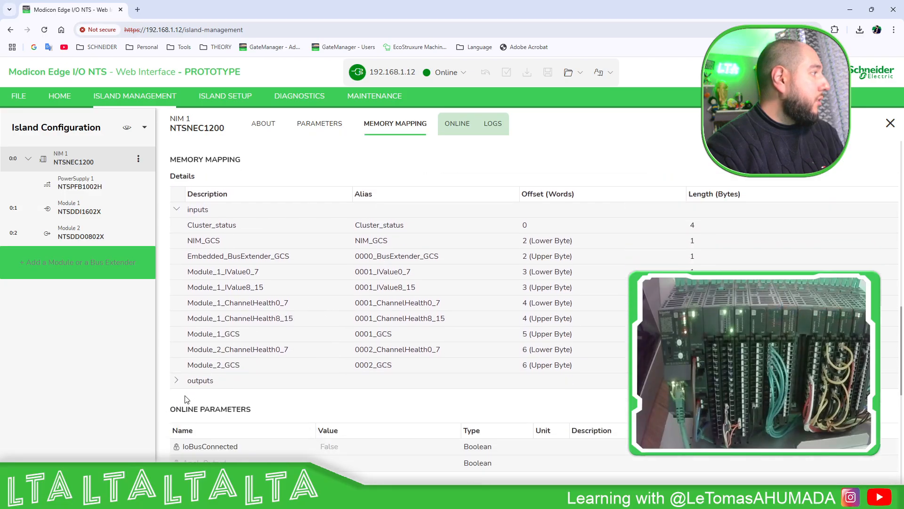
{"action": "left_click", "coordinate": [177, 383]}
{"action": "scroll", "coordinate": [410, 302], "scroll_direction": "down", "scroll_amount": 2}
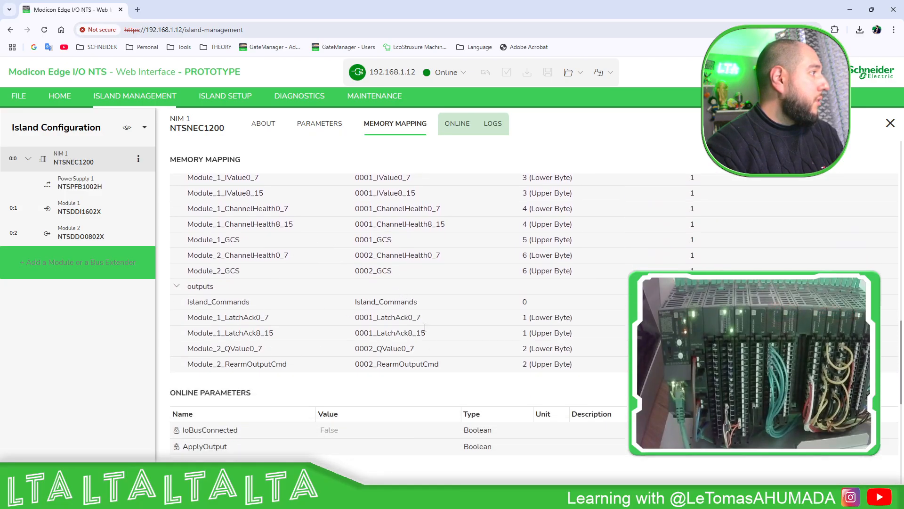
{"action": "scroll", "coordinate": [531, 319], "scroll_direction": "up", "scroll_amount": 3}
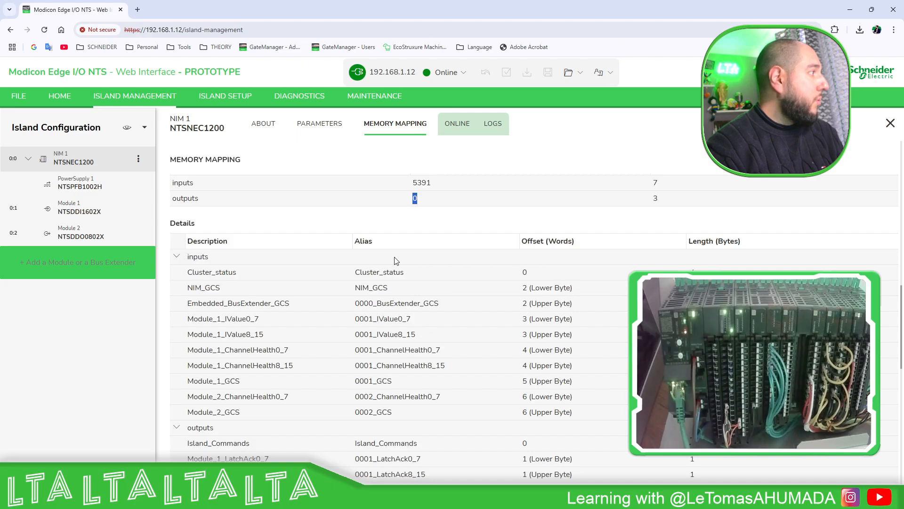
{"action": "scroll", "coordinate": [447, 306], "scroll_direction": "up", "scroll_amount": 5}
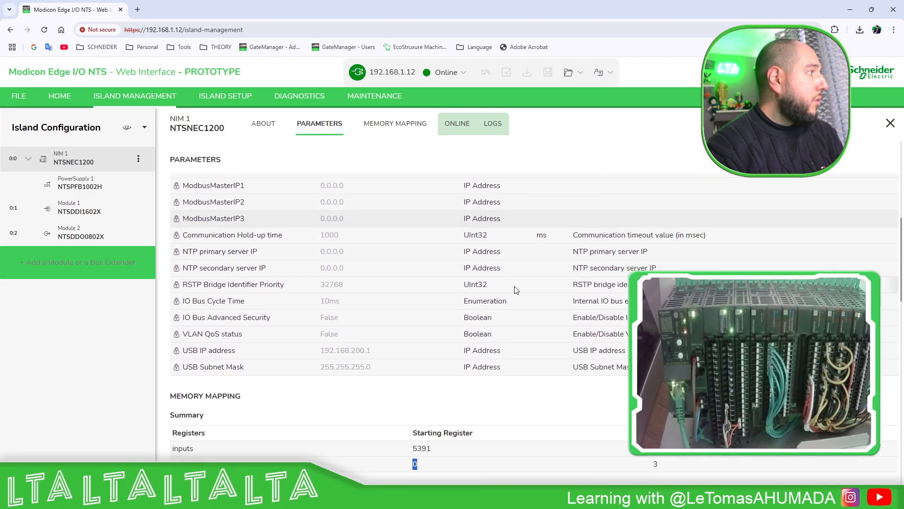
{"action": "scroll", "coordinate": [557, 293], "scroll_direction": "down", "scroll_amount": 4}
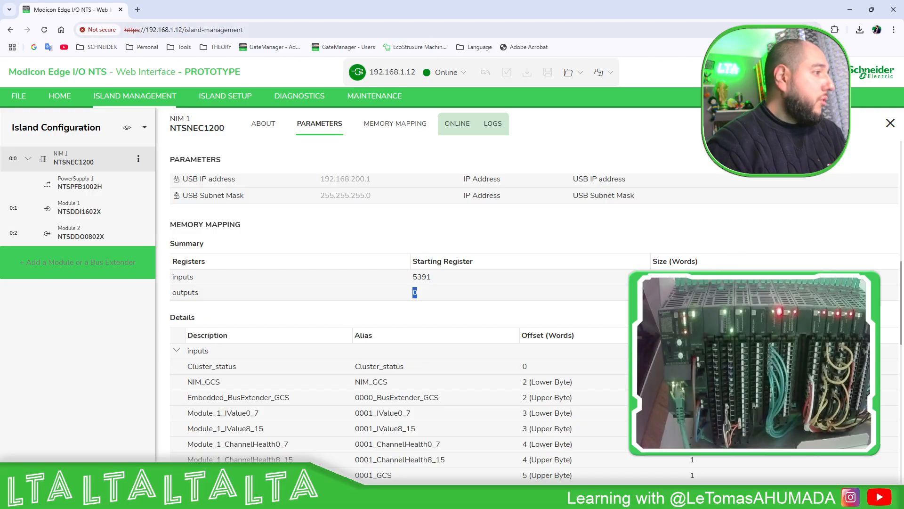
{"action": "mouse_move", "coordinate": [629, 498]}
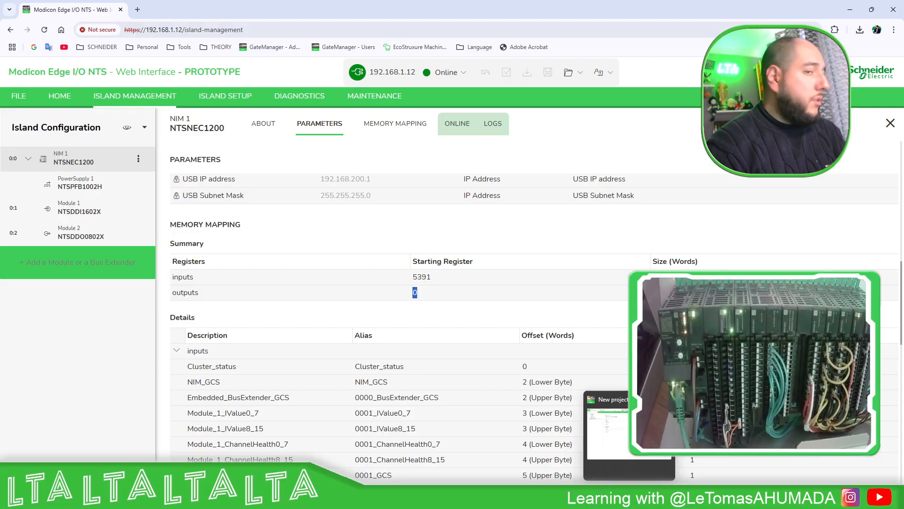
Step: Switch to EcoStruxure Control Expert Classic and connect to the PLC
{"action": "left_click", "coordinate": [629, 498]}
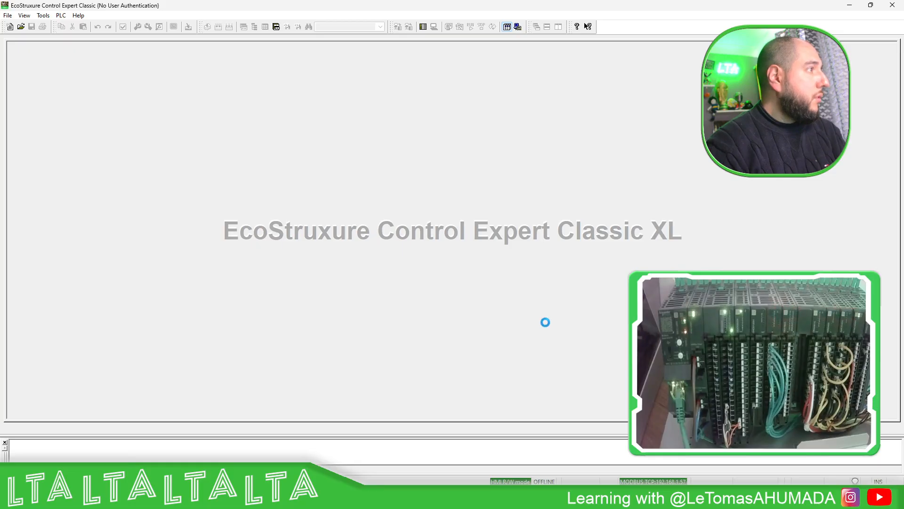
{"action": "key", "text": "alt+Tab"}
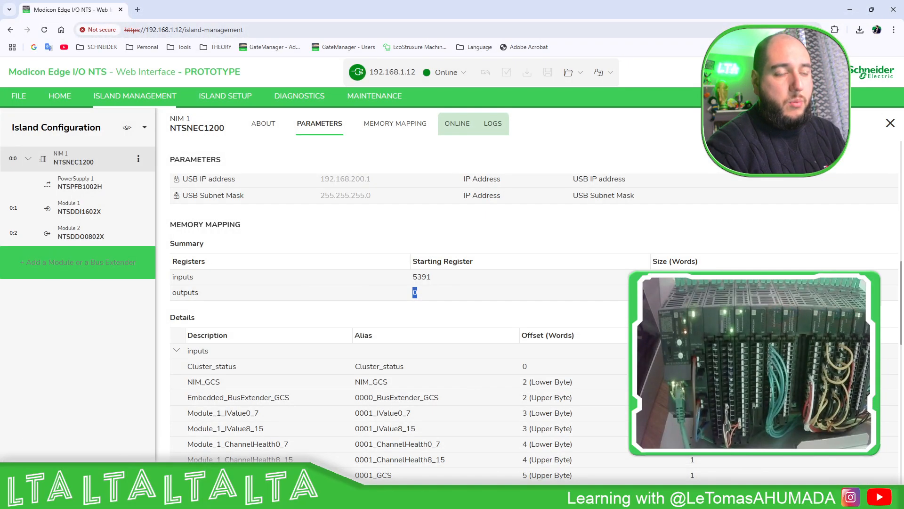
{"action": "key", "text": "alt+Tab"}
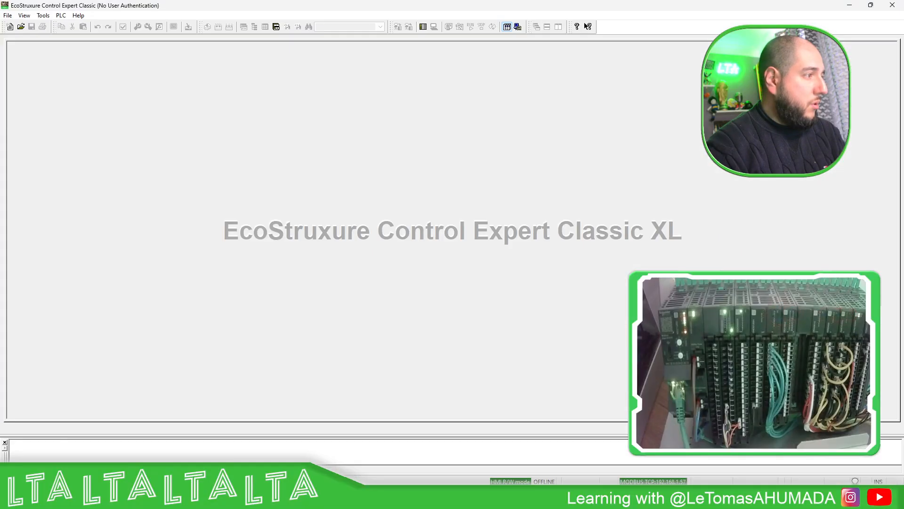
{"action": "left_click", "coordinate": [423, 28]}
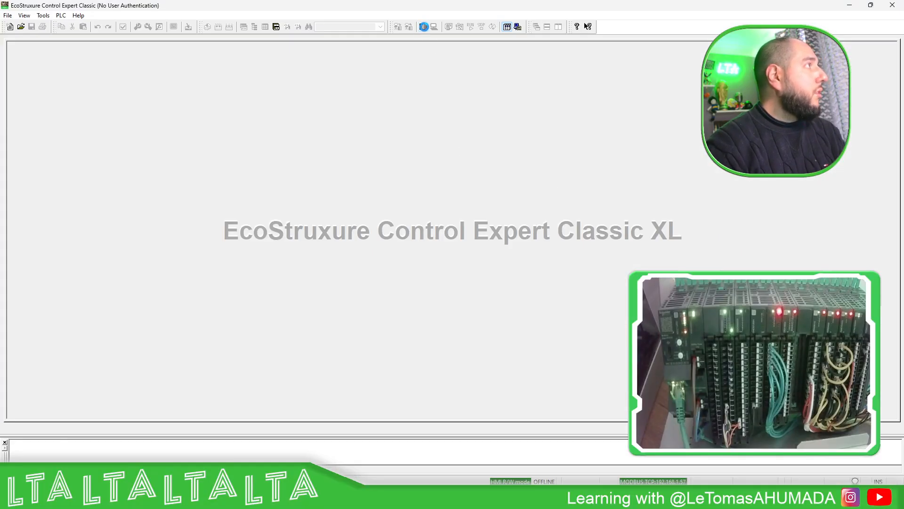
Step: Transfer the project from the connected PLC into Control Expert
{"action": "left_click", "coordinate": [398, 28]}
{"action": "left_click", "coordinate": [391, 285]}
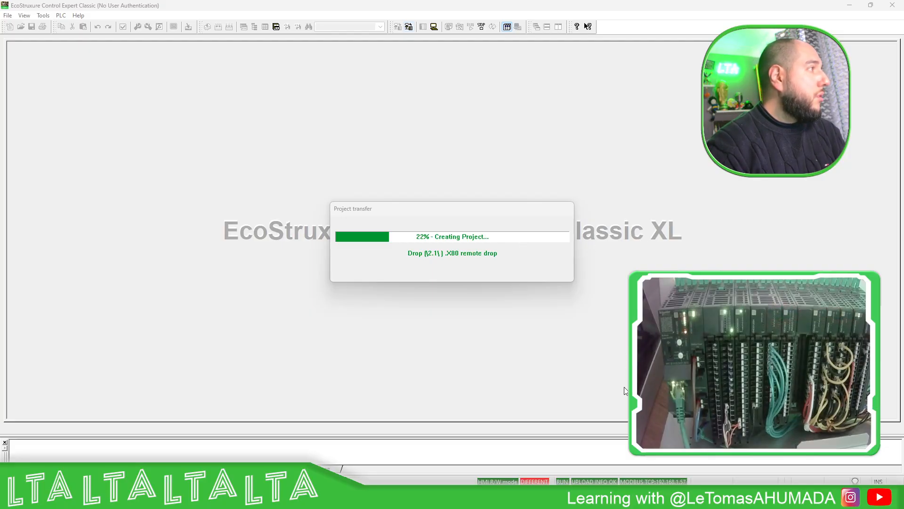
{"action": "mouse_move", "coordinate": [650, 499]}
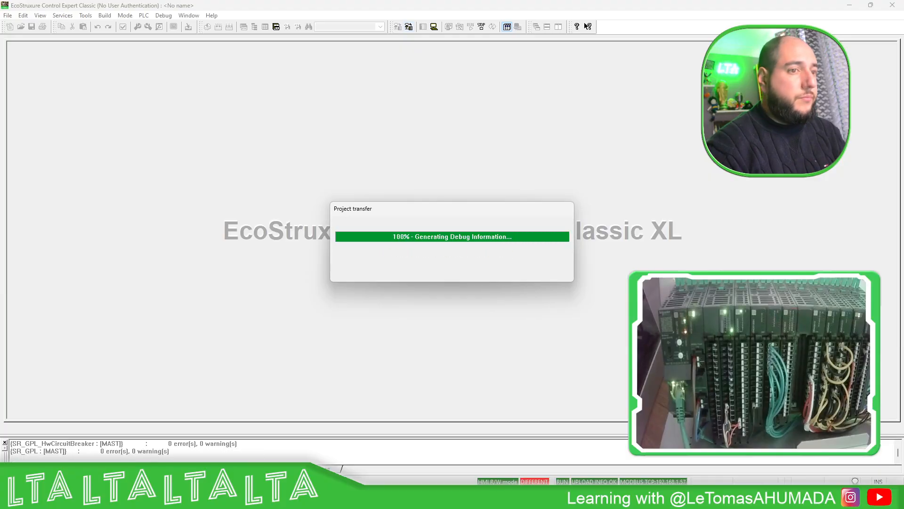
{"action": "left_click", "coordinate": [512, 272]}
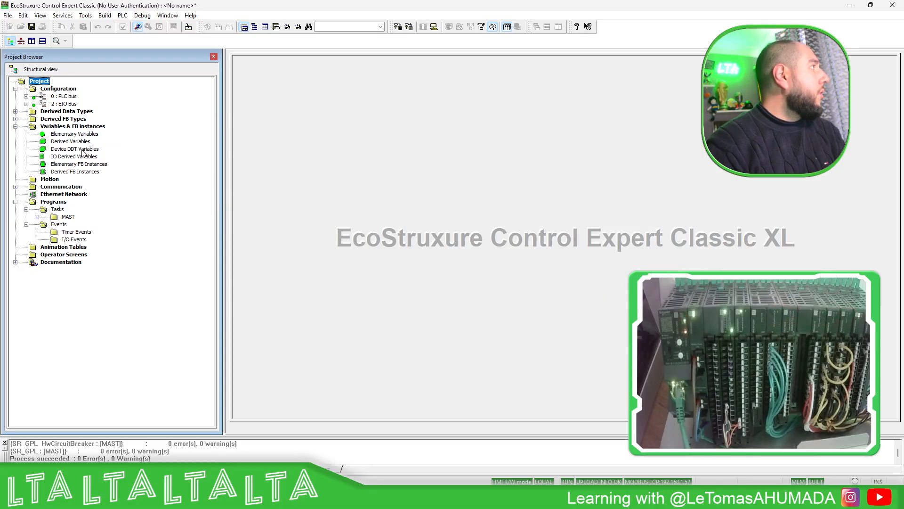
Step: Expand the EIO Bus and PLC bus in the project configuration and open the BME XBP 0400 rack view
{"action": "left_click", "coordinate": [27, 105]}
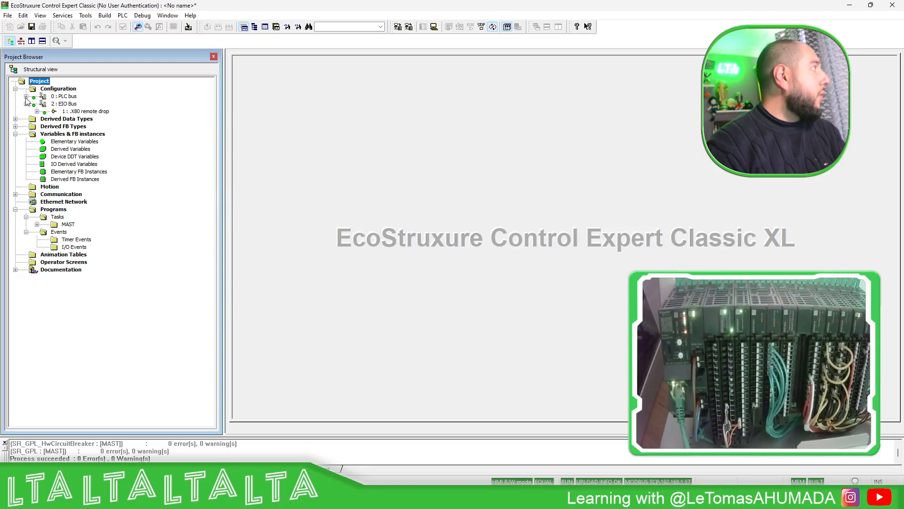
{"action": "left_click", "coordinate": [26, 97]}
{"action": "left_click", "coordinate": [37, 104]}
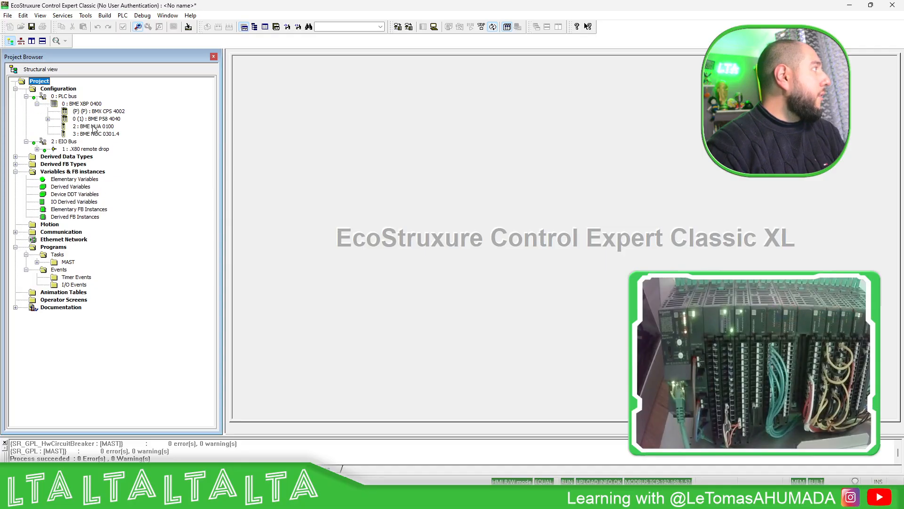
{"action": "left_click", "coordinate": [90, 104]}
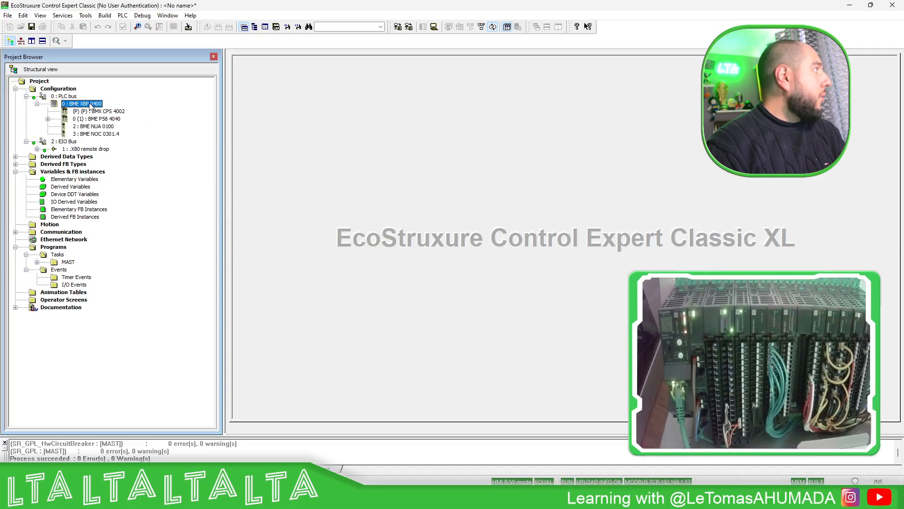
{"action": "double_click", "coordinate": [79, 105]}
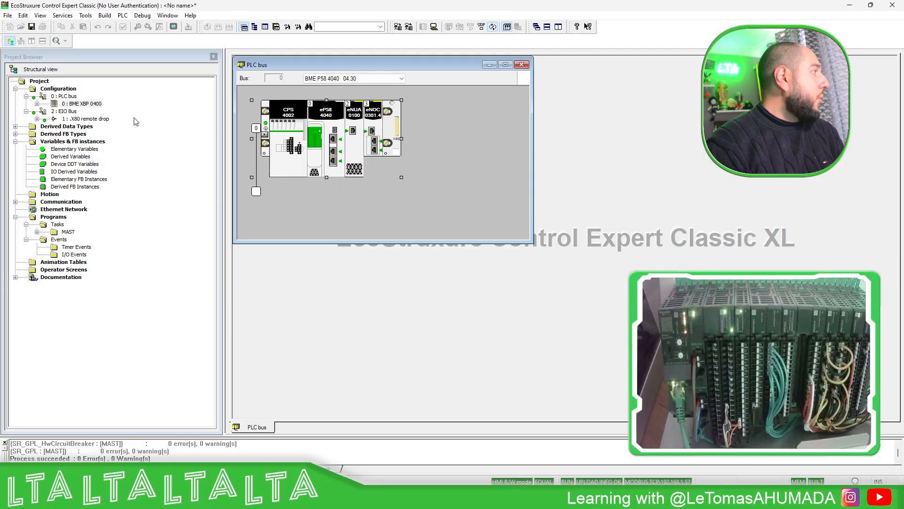
Step: Display the DTM Browser alongside the Project Browser
{"action": "left_click", "coordinate": [104, 15]}
{"action": "mouse_move", "coordinate": [85, 16]}
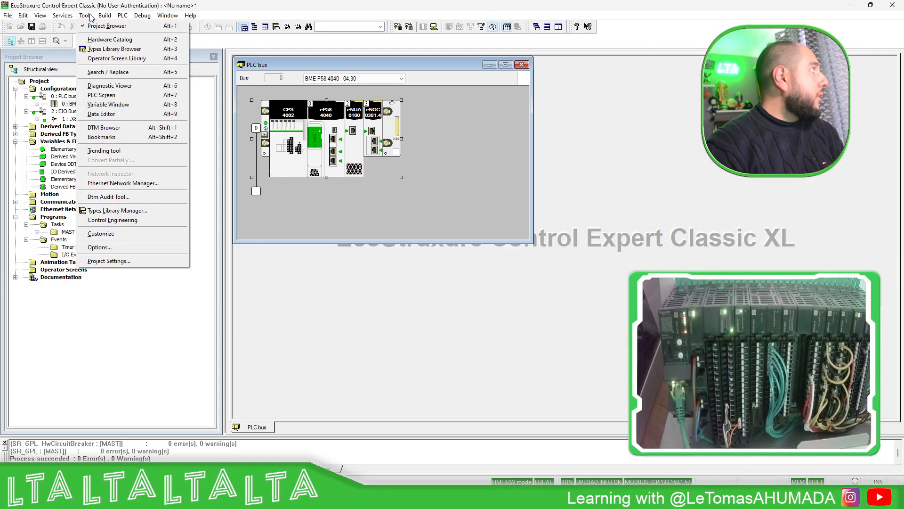
{"action": "left_click", "coordinate": [104, 127]}
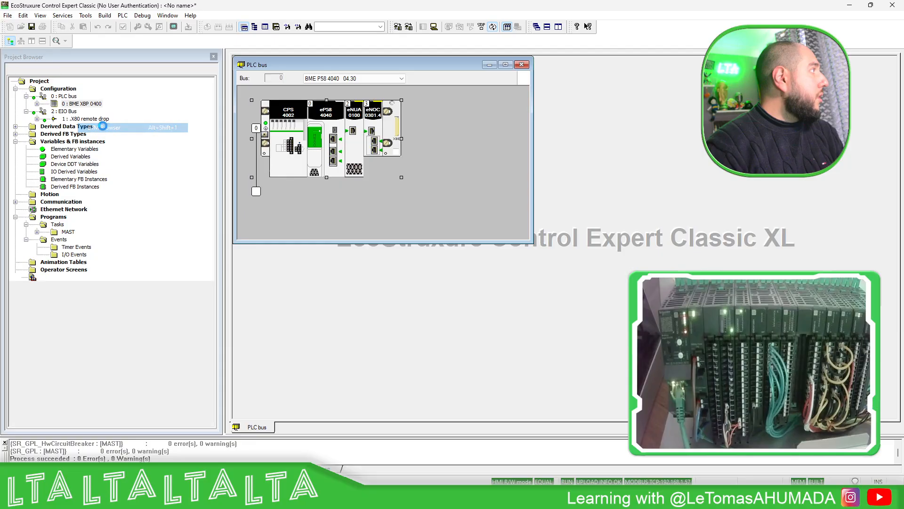
Step: Delete the existing MyATV9xx Modbus device under BME_NOC0301 and accept the deletion
{"action": "left_click", "coordinate": [106, 108]}
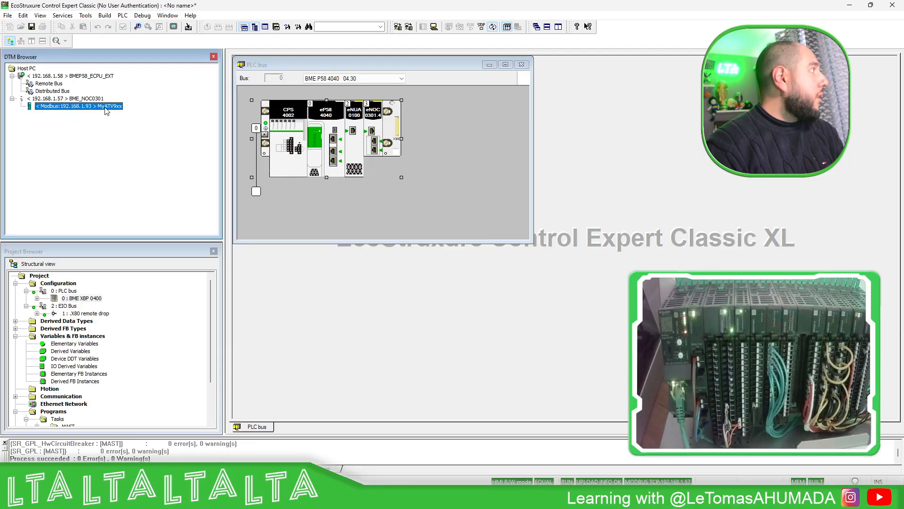
{"action": "double_click", "coordinate": [105, 108]}
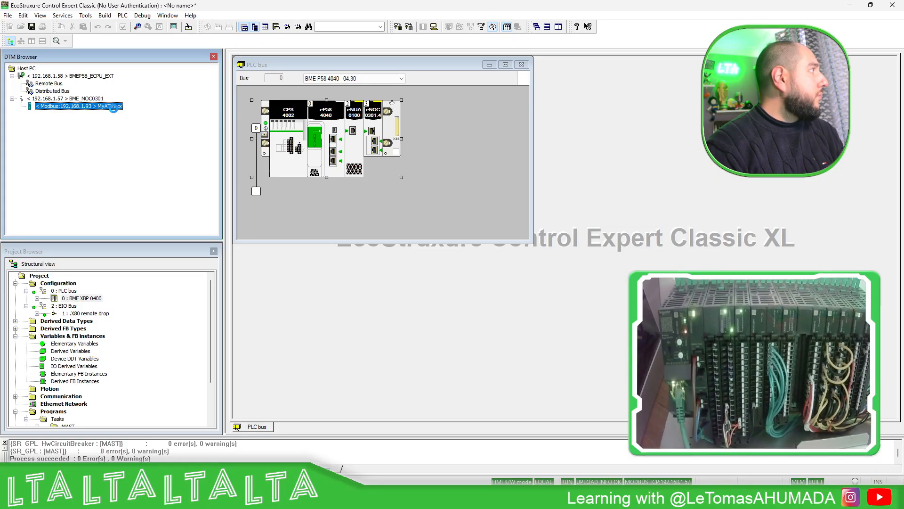
{"action": "right_click", "coordinate": [106, 107]}
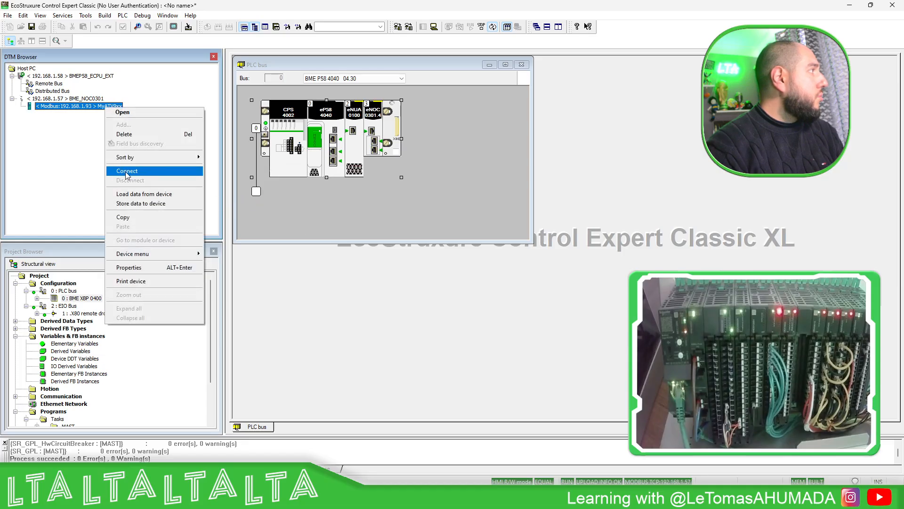
{"action": "left_click", "coordinate": [128, 136]}
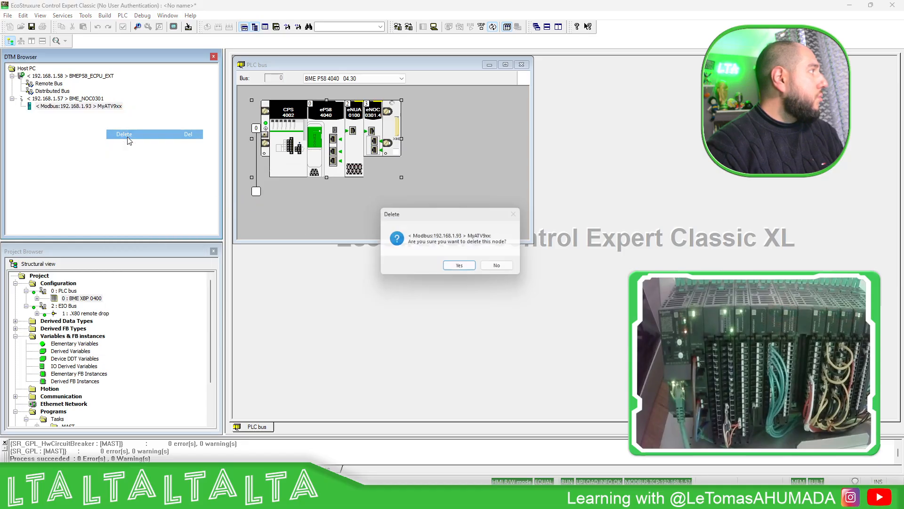
{"action": "left_click", "coordinate": [463, 266]}
{"action": "left_click", "coordinate": [463, 268]}
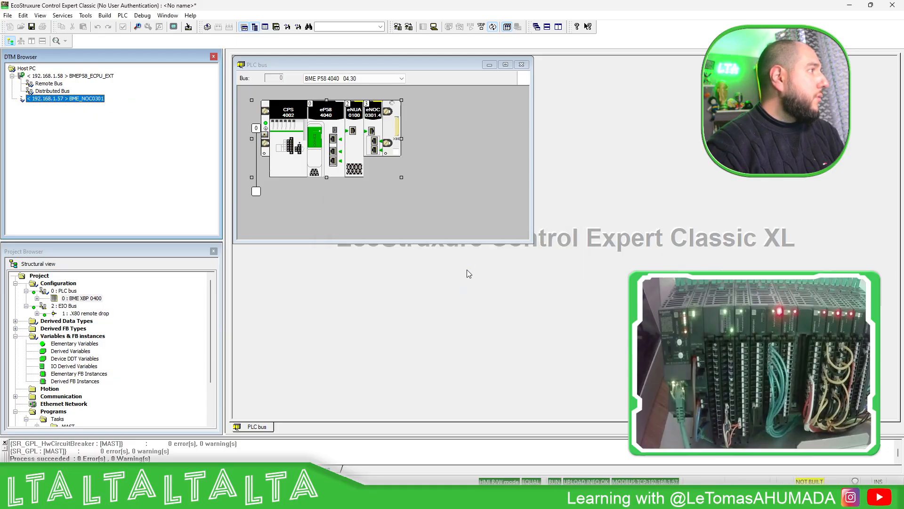
Step: Add a Modbus Device DTM named MyEdgeIO under the BME_NOC0301 module
{"action": "right_click", "coordinate": [78, 102]}
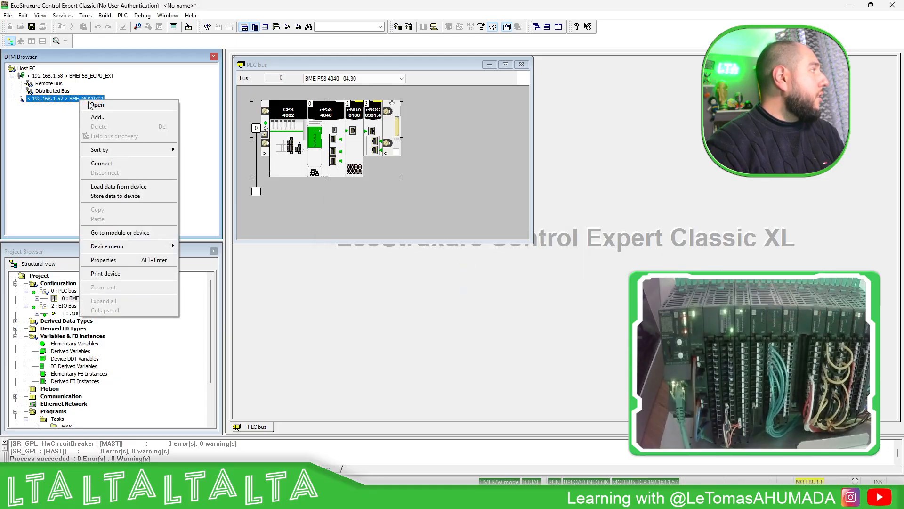
{"action": "left_click", "coordinate": [99, 117]}
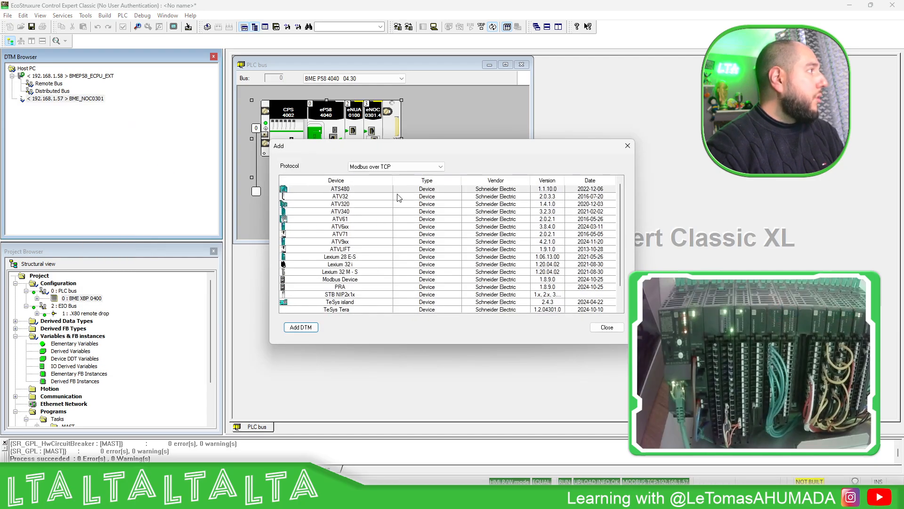
{"action": "left_click", "coordinate": [353, 280]}
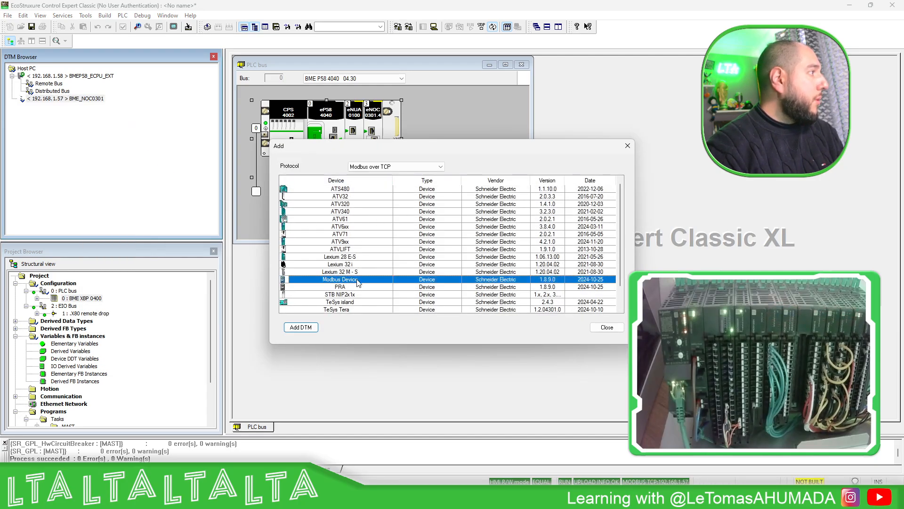
{"action": "left_click", "coordinate": [301, 327]}
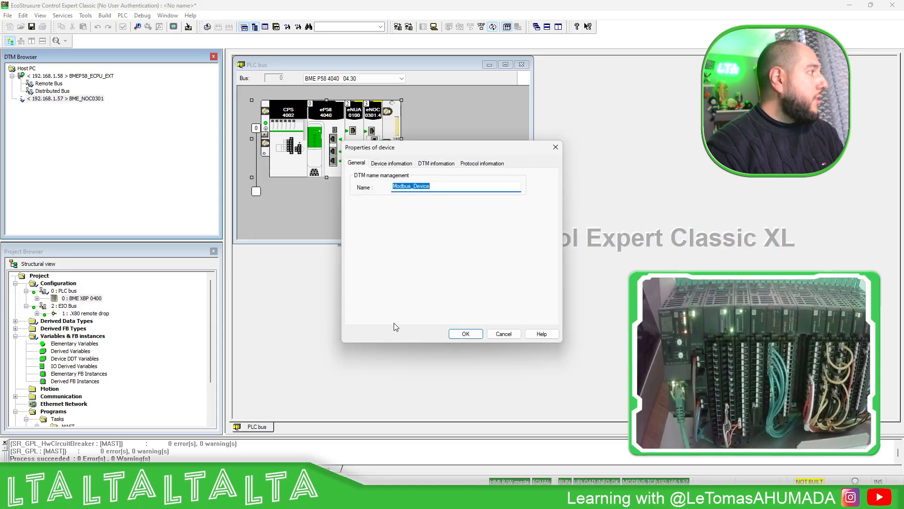
{"action": "type", "text": "My"}
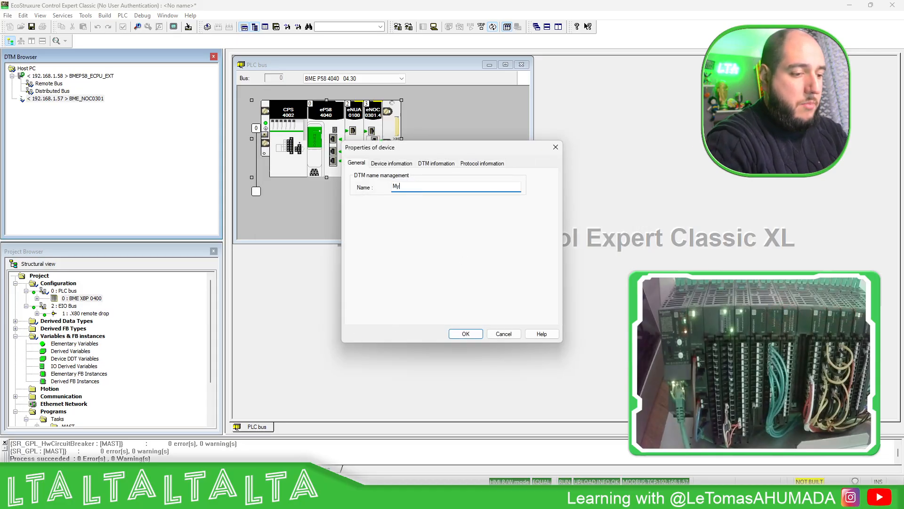
{"action": "type", "text": "EdgeIO"}
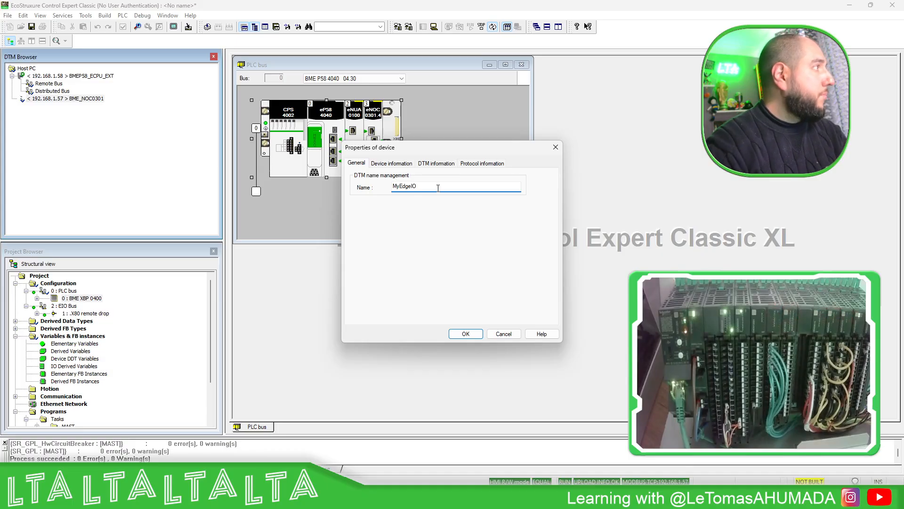
{"action": "left_click", "coordinate": [466, 333]}
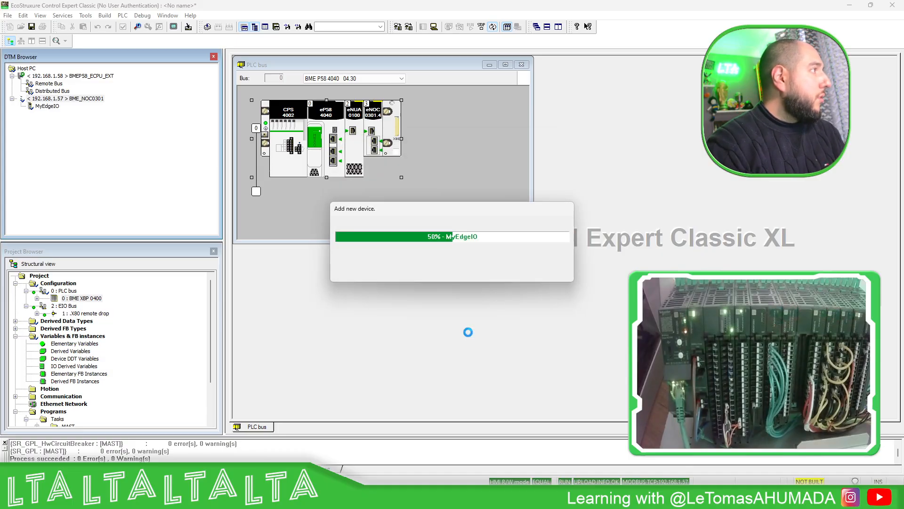
{"action": "left_click", "coordinate": [101, 107]}
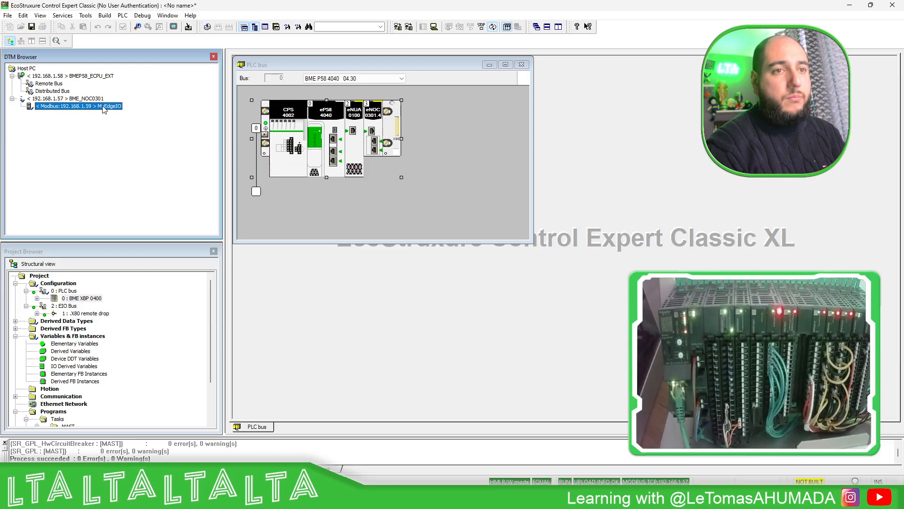
{"action": "double_click", "coordinate": [106, 108]}
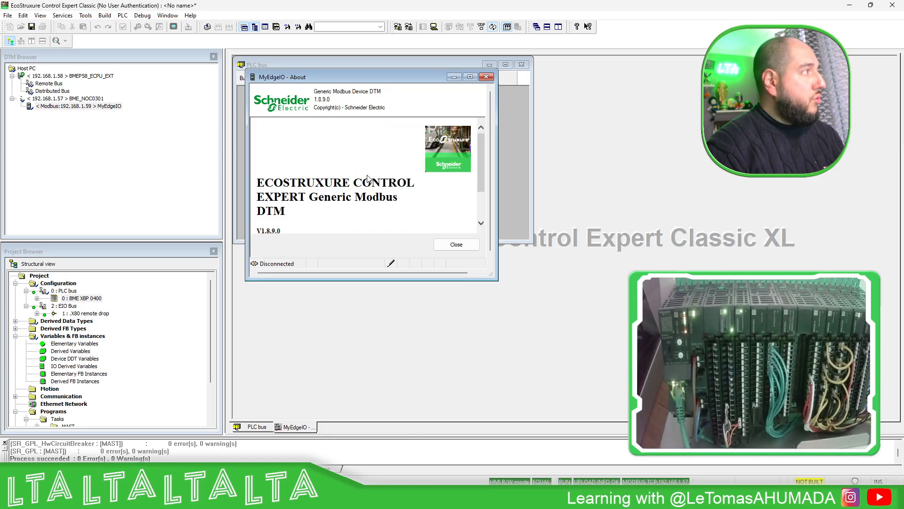
{"action": "left_click", "coordinate": [488, 78]}
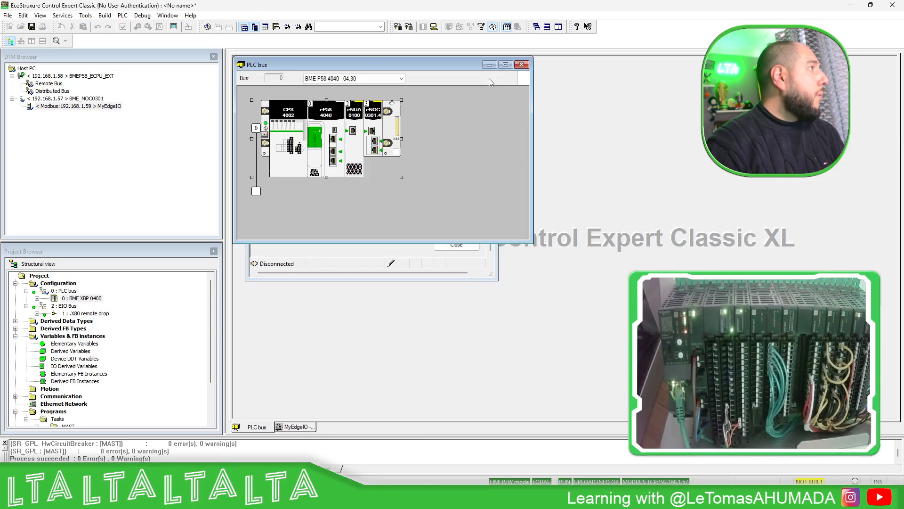
Step: Open the BME_NOC0301 communication configuration, maximize its window and bring its Device List into view
{"action": "left_click", "coordinate": [78, 99]}
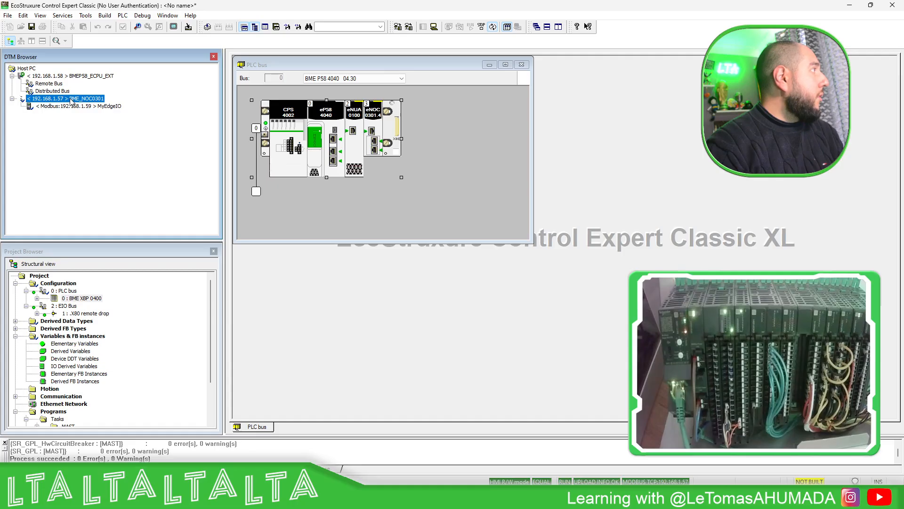
{"action": "double_click", "coordinate": [71, 100]}
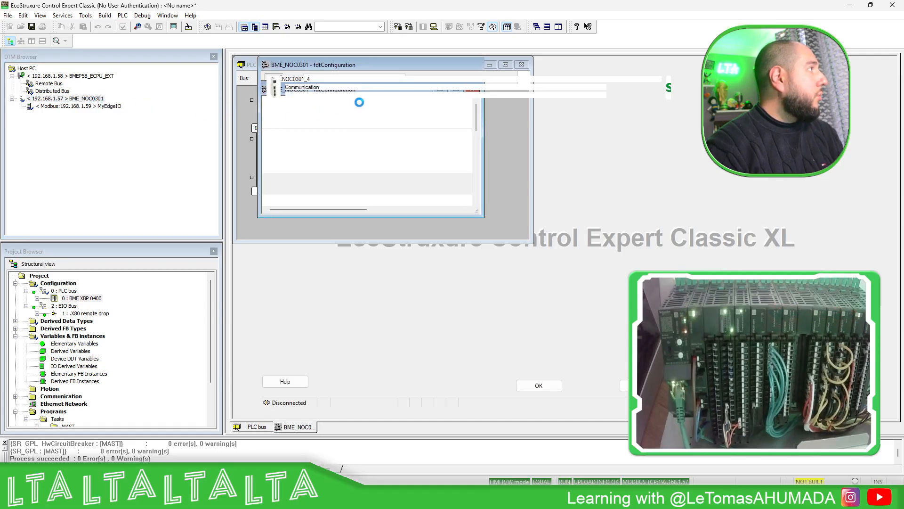
{"action": "scroll", "coordinate": [338, 151], "scroll_direction": "down", "scroll_amount": 3}
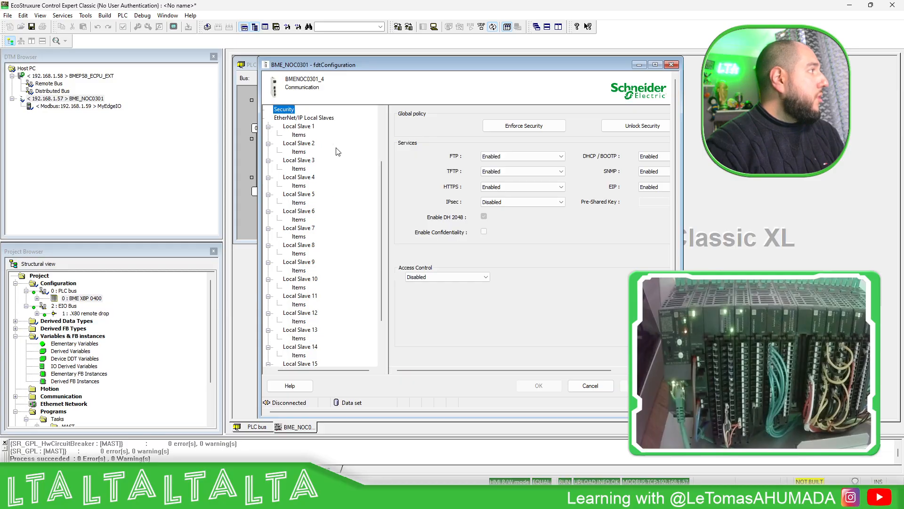
{"action": "scroll", "coordinate": [326, 149], "scroll_direction": "down", "scroll_amount": 2}
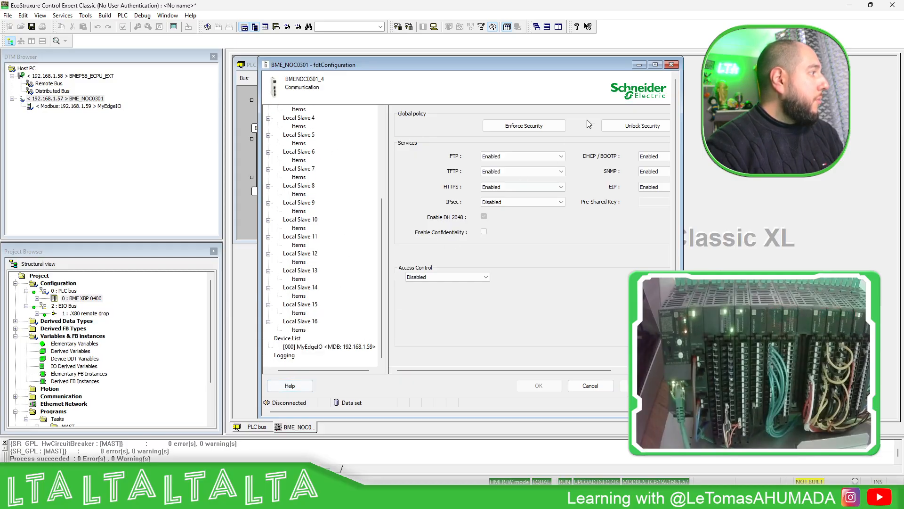
{"action": "left_click", "coordinate": [659, 67]}
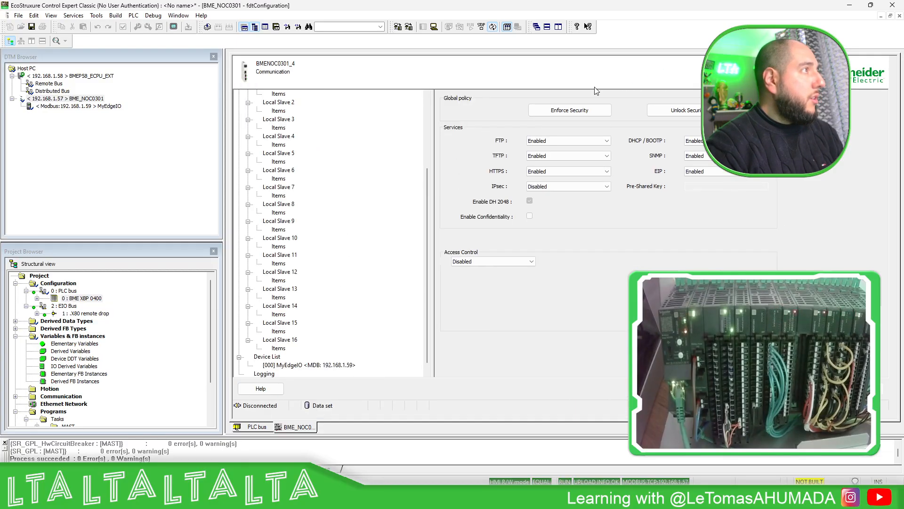
Step: Set the IP address of the MyEdgeIO device to 192.168.1.12 in its address settings
{"action": "left_click", "coordinate": [308, 365]}
{"action": "left_click", "coordinate": [491, 96]}
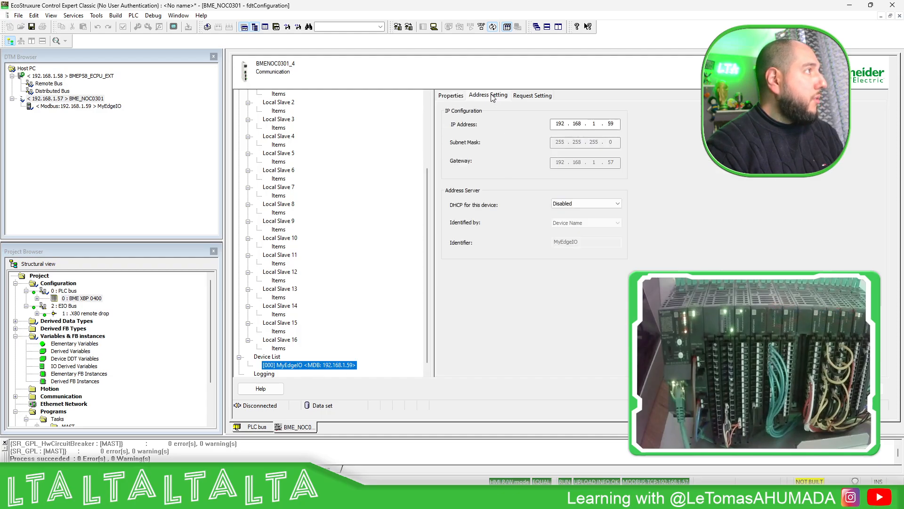
{"action": "double_click", "coordinate": [609, 124]}
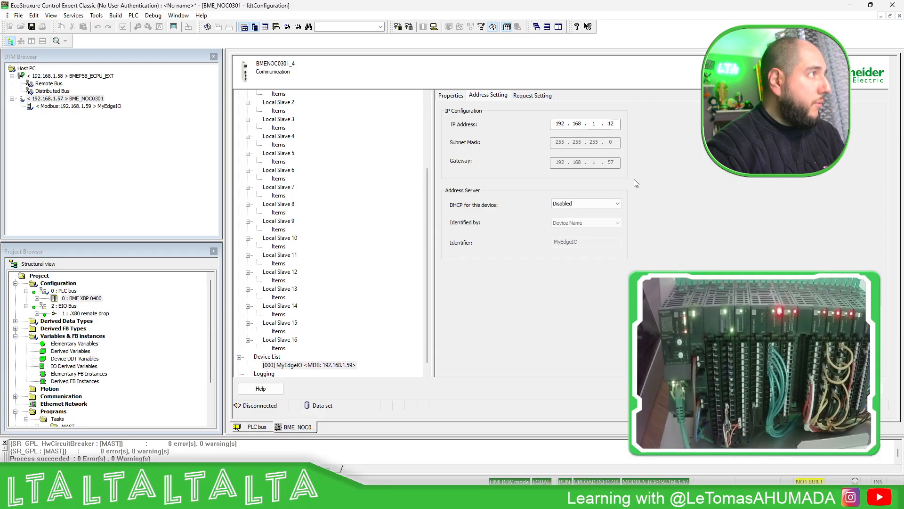
Step: Enable DHCP for MyEdgeIO to set its gateway to 192.168.1.1, set DHCP back to Disabled and apply the address settings
{"action": "left_click", "coordinate": [589, 203]}
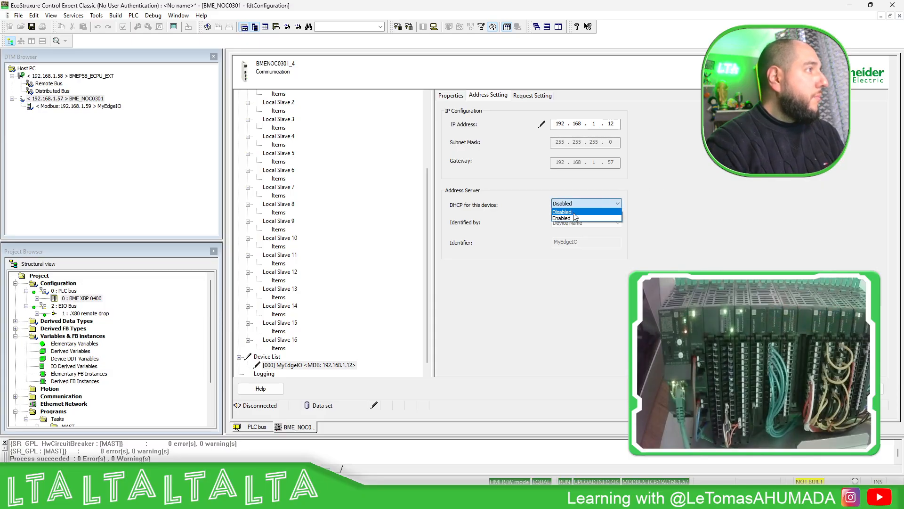
{"action": "left_click", "coordinate": [586, 211]}
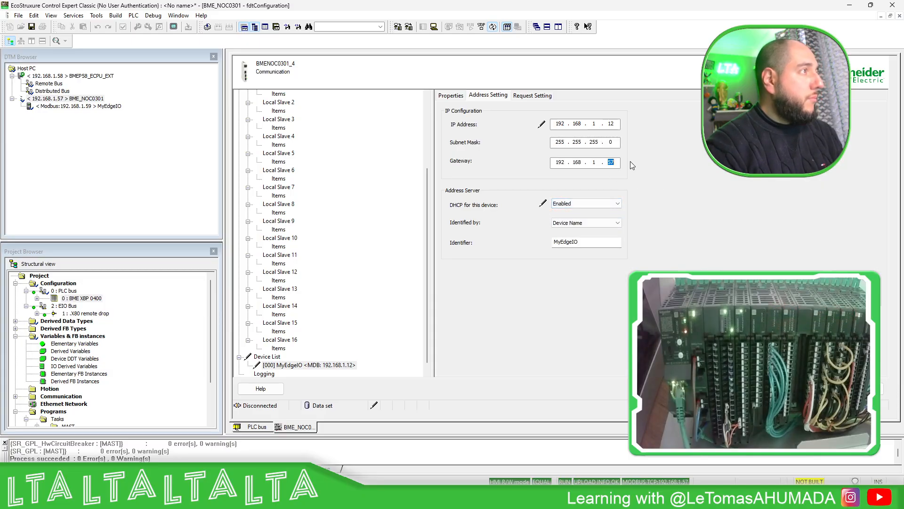
{"action": "type", "text": "1"}
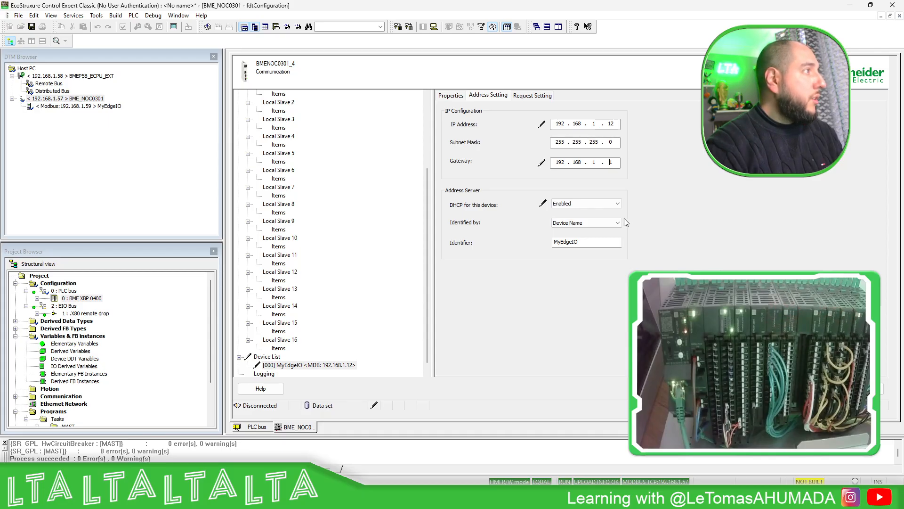
{"action": "left_click", "coordinate": [586, 203]}
{"action": "left_click", "coordinate": [584, 218]}
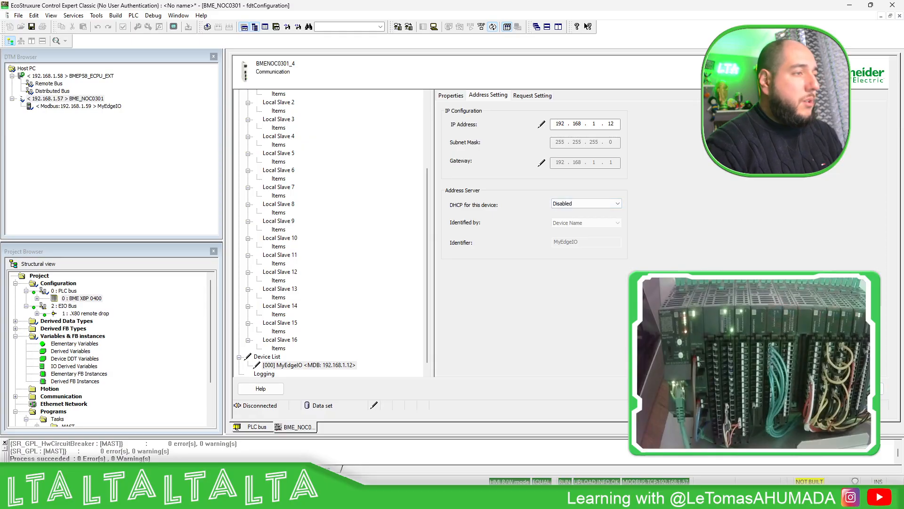
{"action": "left_click", "coordinate": [862, 389]}
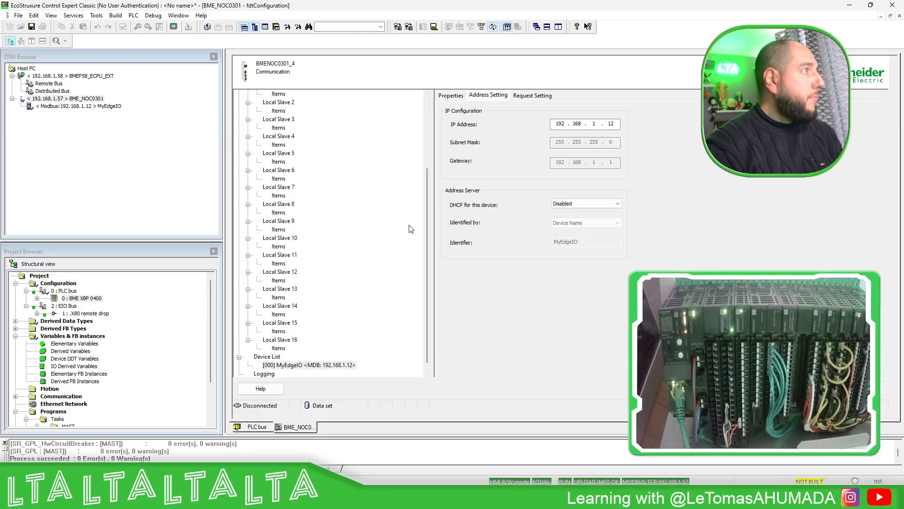
Step: Review the BME_NOC0301 Switch, TCP/IP, Address Server and SNMP settings
{"action": "scroll", "coordinate": [329, 172], "scroll_direction": "up", "scroll_amount": 4}
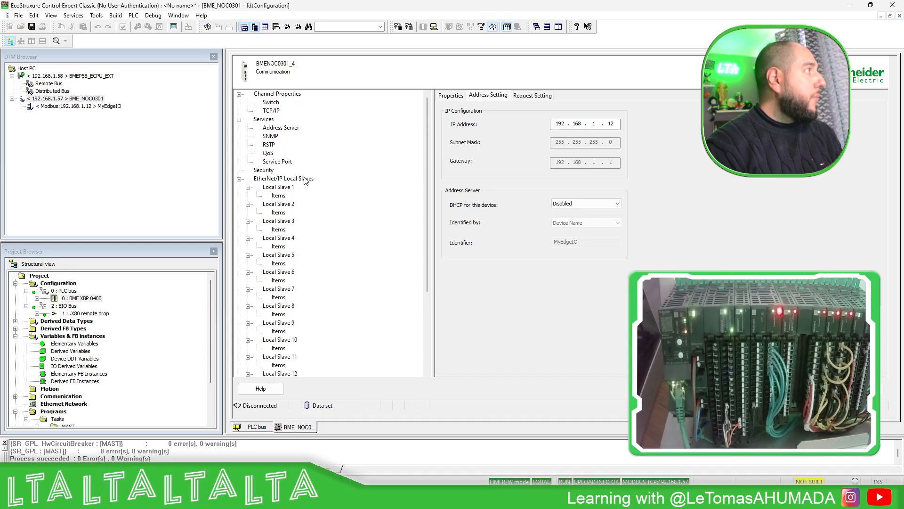
{"action": "left_click", "coordinate": [269, 104]}
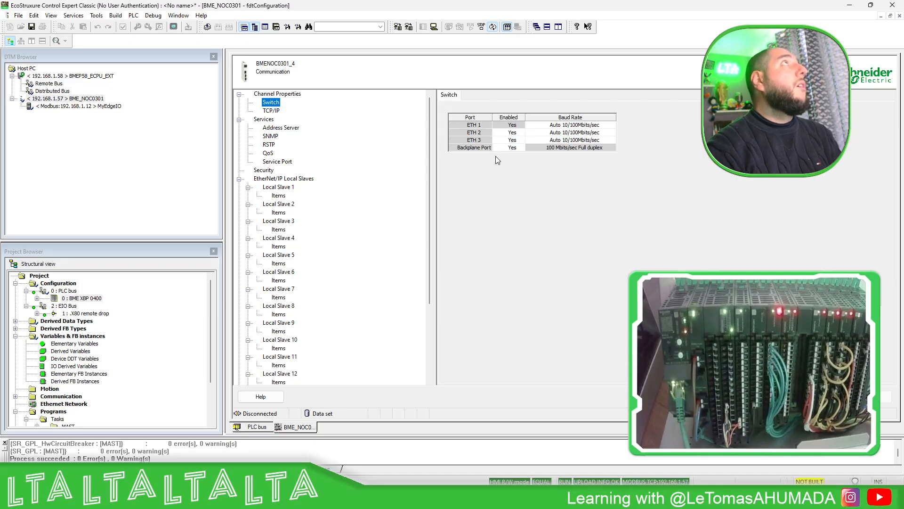
{"action": "left_click", "coordinate": [271, 111]}
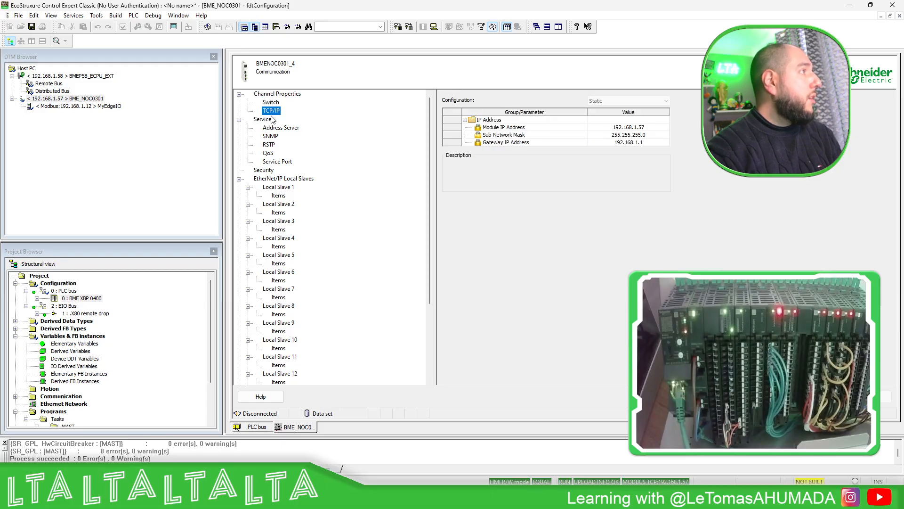
{"action": "left_click", "coordinate": [276, 129]}
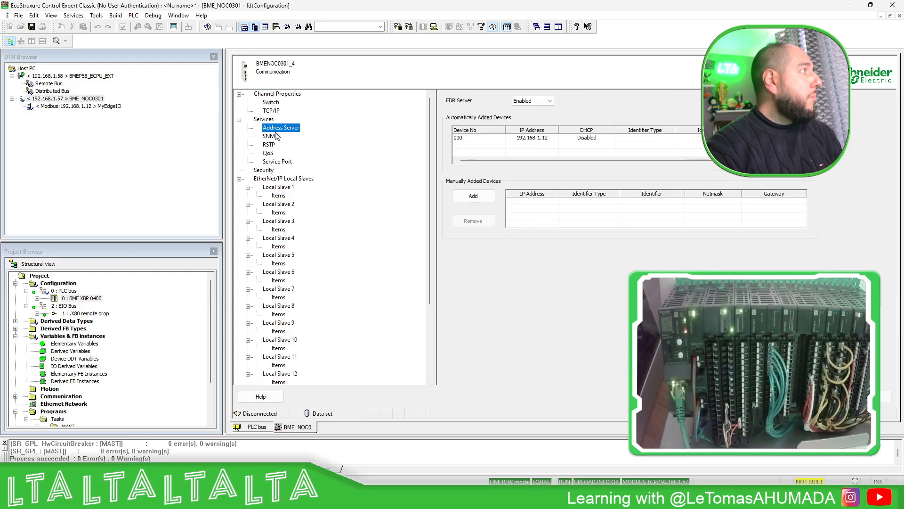
{"action": "left_click", "coordinate": [273, 137]}
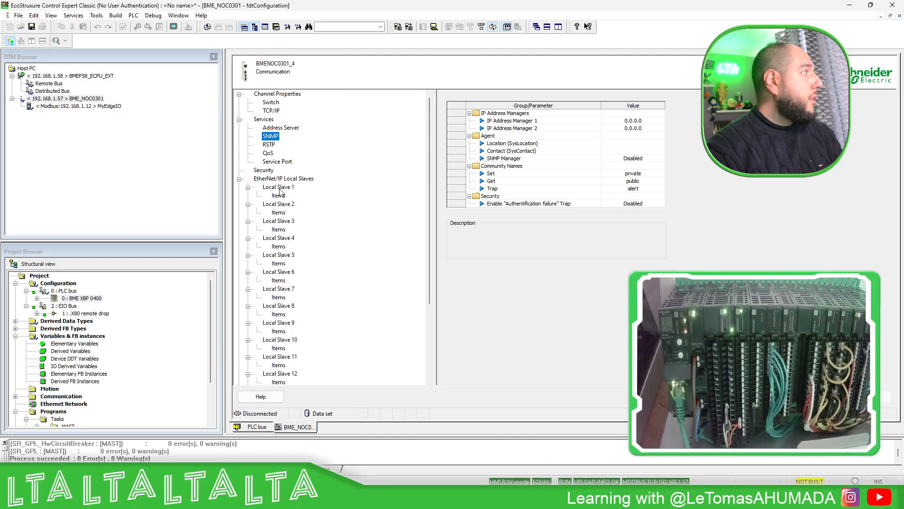
Step: Add a Modbus request to the MyEdgeIO device and bring its read and write parameters into view
{"action": "scroll", "coordinate": [316, 256], "scroll_direction": "down", "scroll_amount": 4}
{"action": "left_click", "coordinate": [325, 368]}
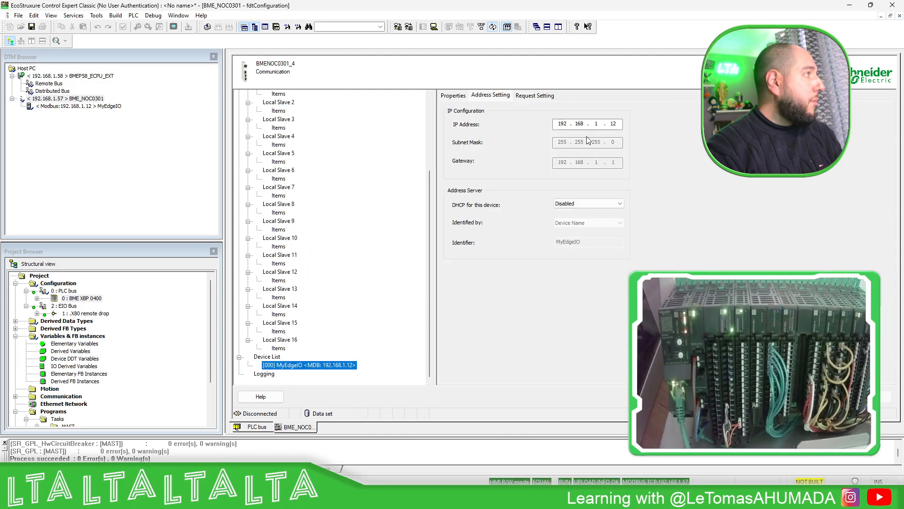
{"action": "left_click", "coordinate": [538, 96]}
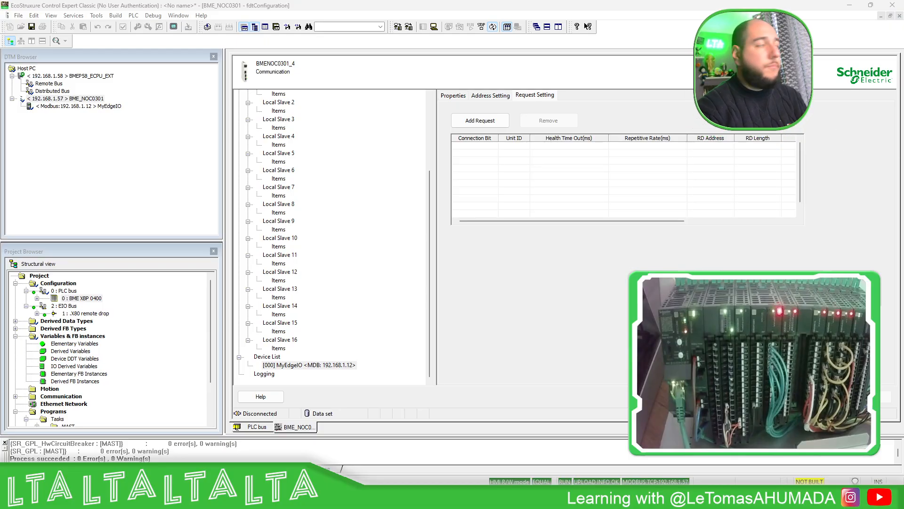
{"action": "left_click", "coordinate": [617, 256]}
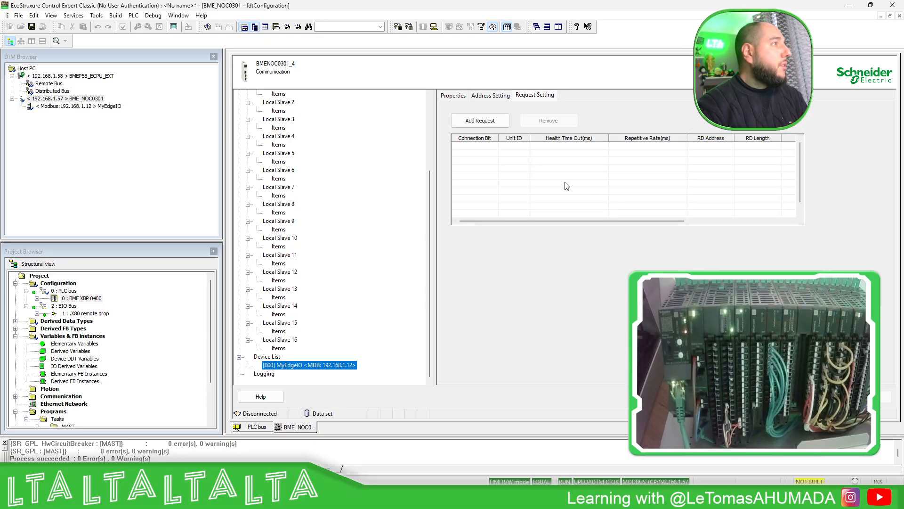
{"action": "left_click", "coordinate": [489, 121]}
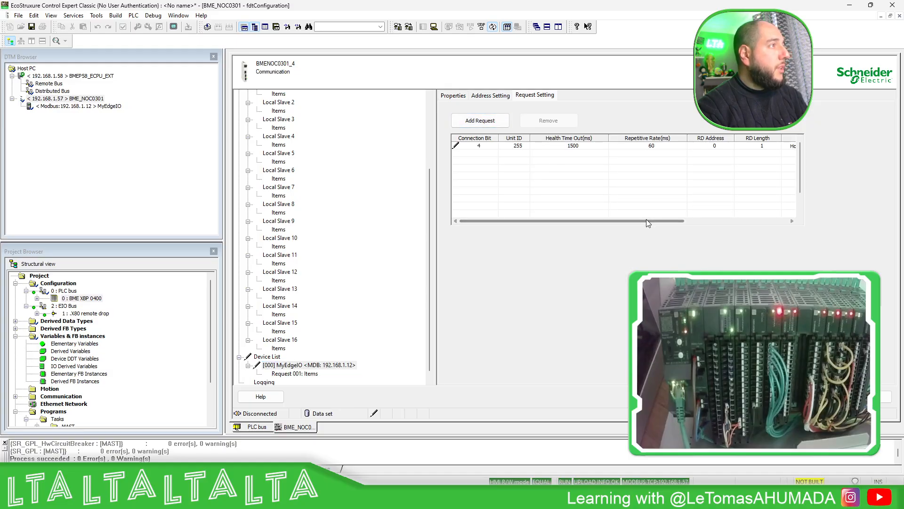
{"action": "left_click_drag", "start_coordinate": [646, 220], "coordinate": [779, 226]}
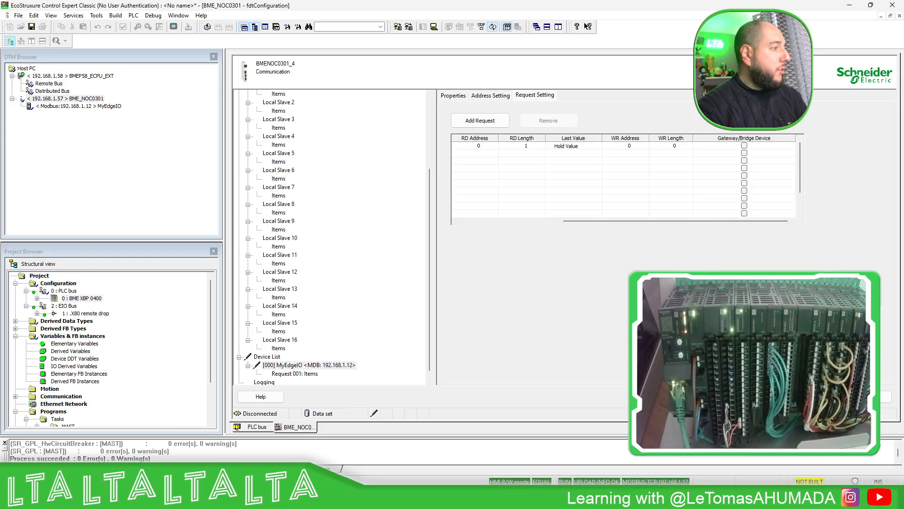
Step: Switch to the Modicon Edge I/O NTS web interface and unlock the session with the account password
{"action": "key", "text": "alt+Tab"}
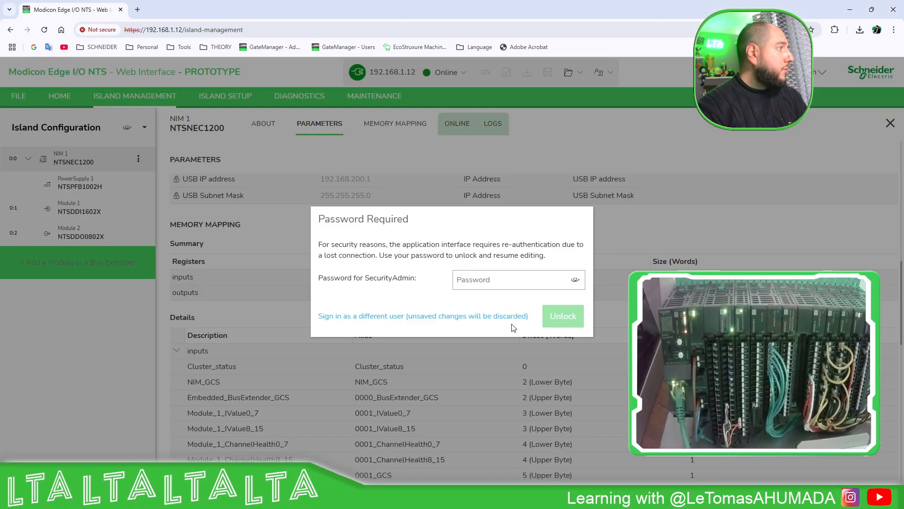
{"action": "left_click", "coordinate": [511, 280]}
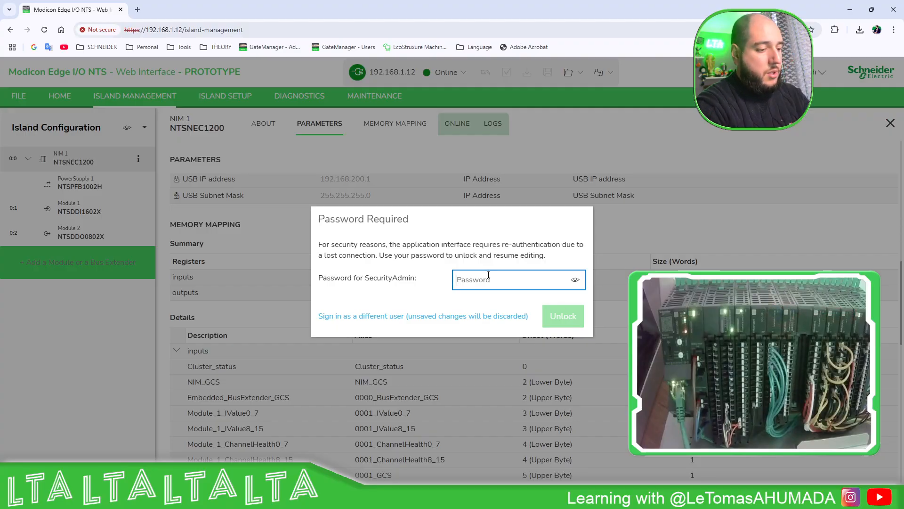
{"action": "type", "text": "••••••••••••••"}
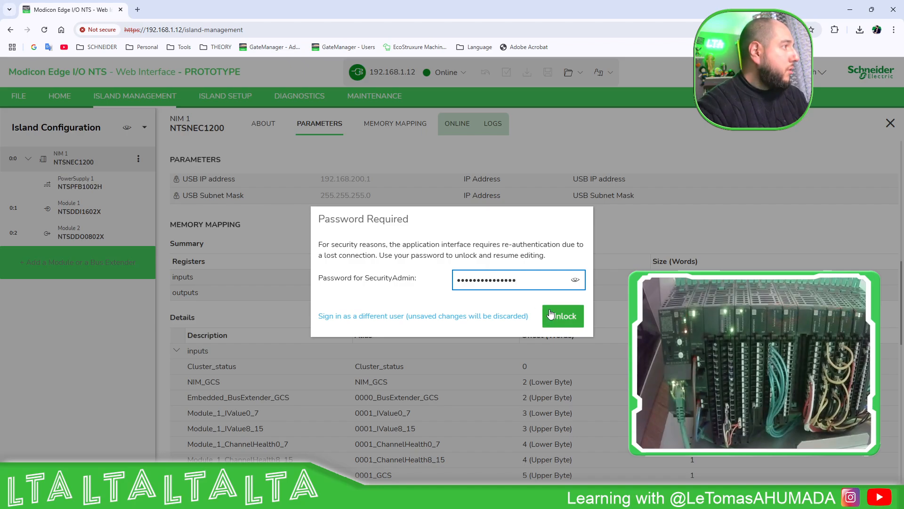
{"action": "left_click", "coordinate": [563, 316]}
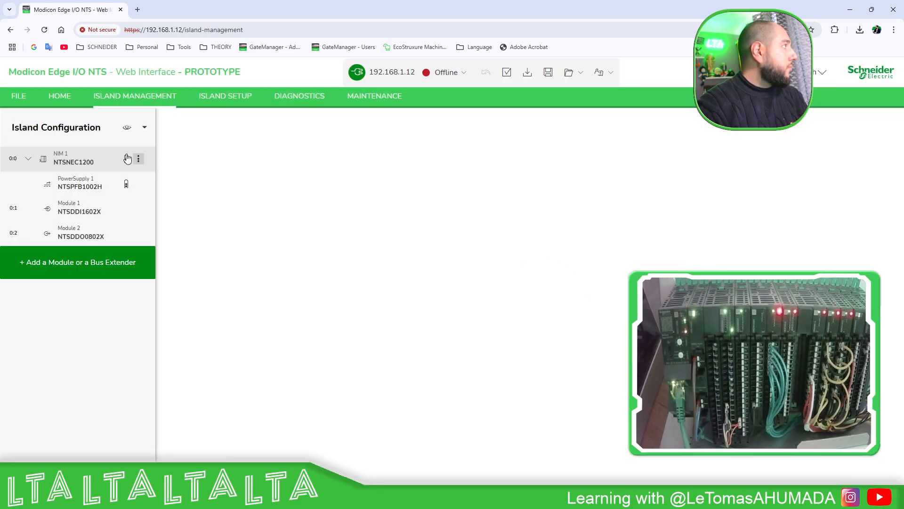
Step: Look through the web interface's Island Setup, Island Management and Diagnostics pages
{"action": "left_click", "coordinate": [226, 96]}
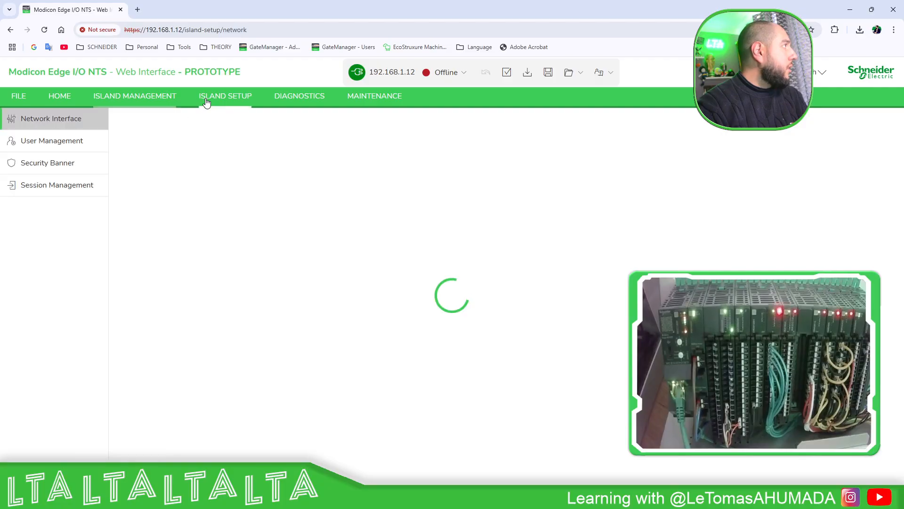
{"action": "left_click", "coordinate": [135, 96]}
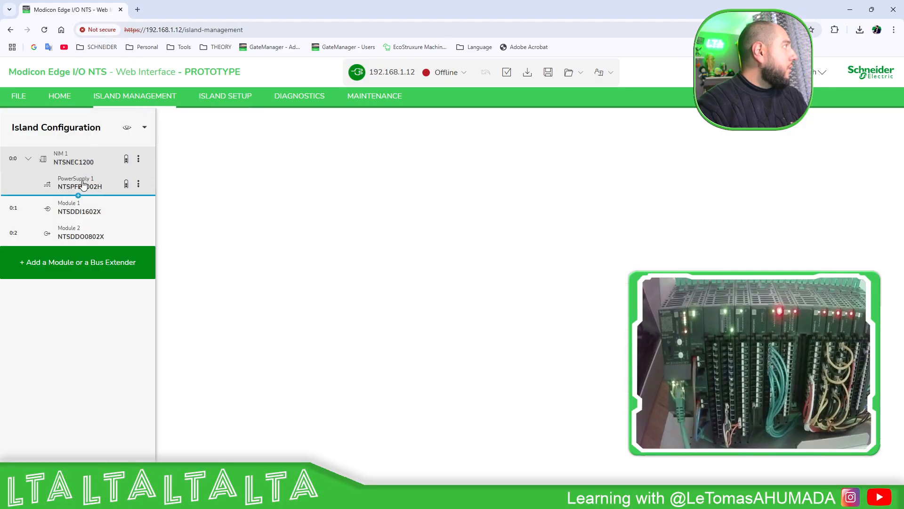
{"action": "left_click", "coordinate": [105, 182]}
{"action": "left_click", "coordinate": [101, 168]}
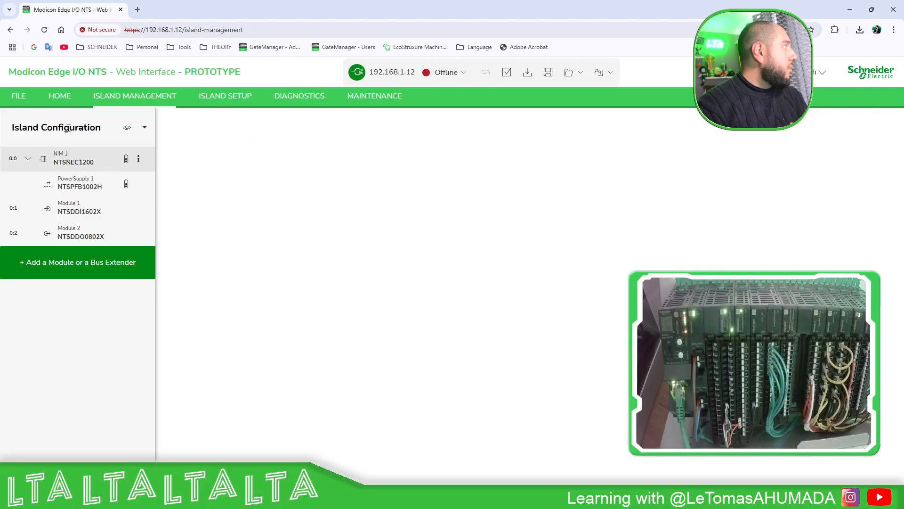
{"action": "left_click", "coordinate": [214, 96]}
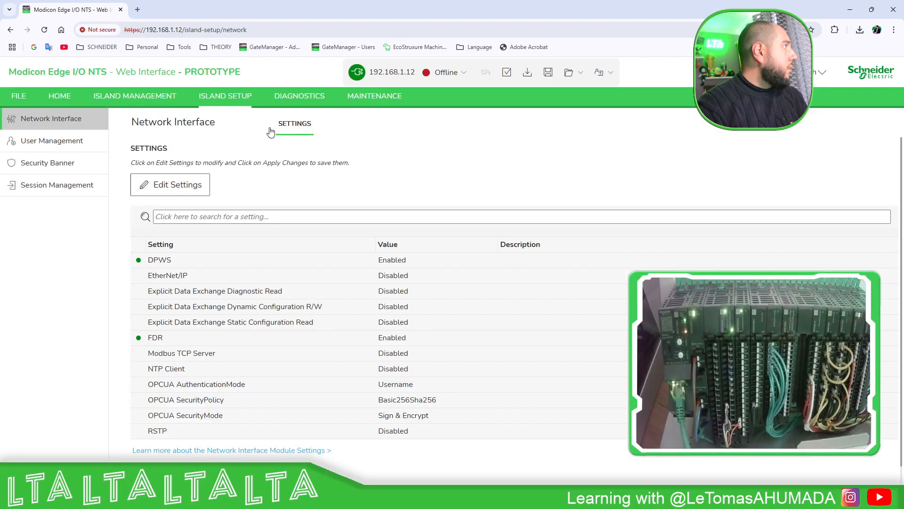
{"action": "left_click", "coordinate": [68, 148]}
{"action": "left_click", "coordinate": [300, 96]}
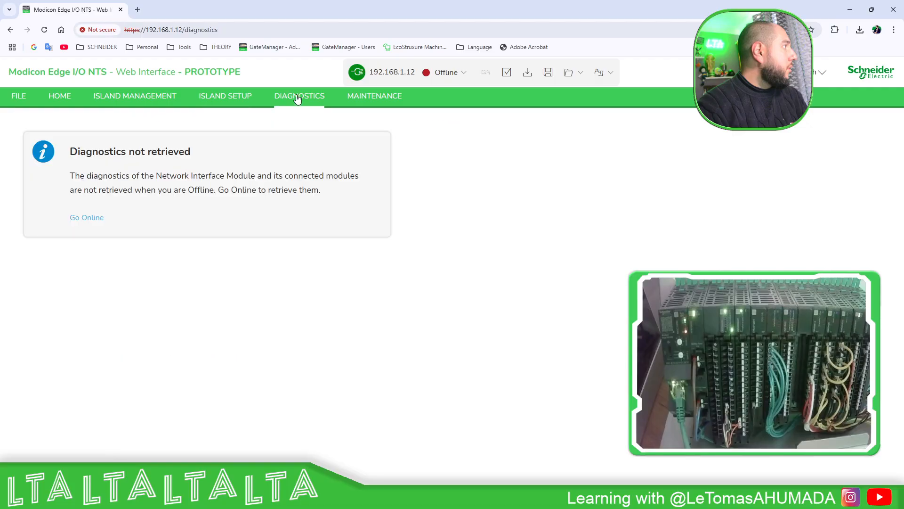
Step: Bring the island online from Island Management and display the NTSNEC1200 memory mapping
{"action": "left_click", "coordinate": [143, 98]}
{"action": "left_click", "coordinate": [445, 72]}
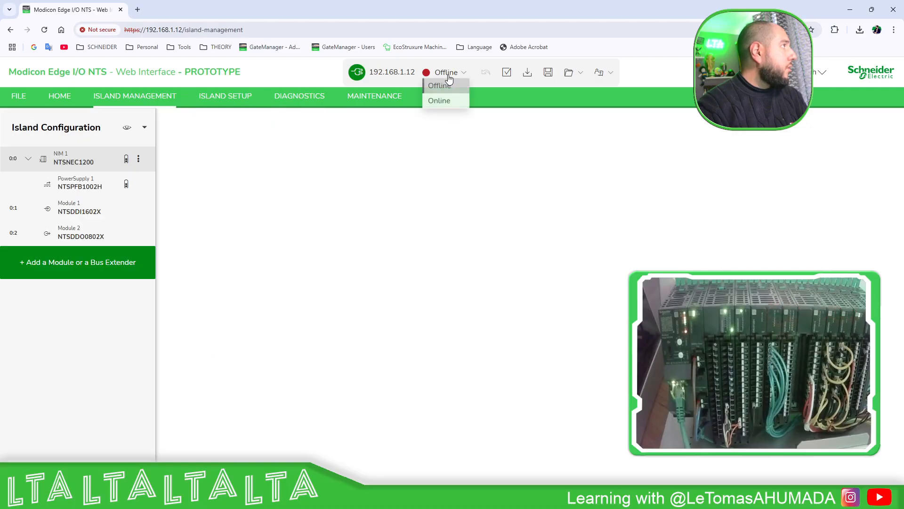
{"action": "left_click", "coordinate": [441, 101]}
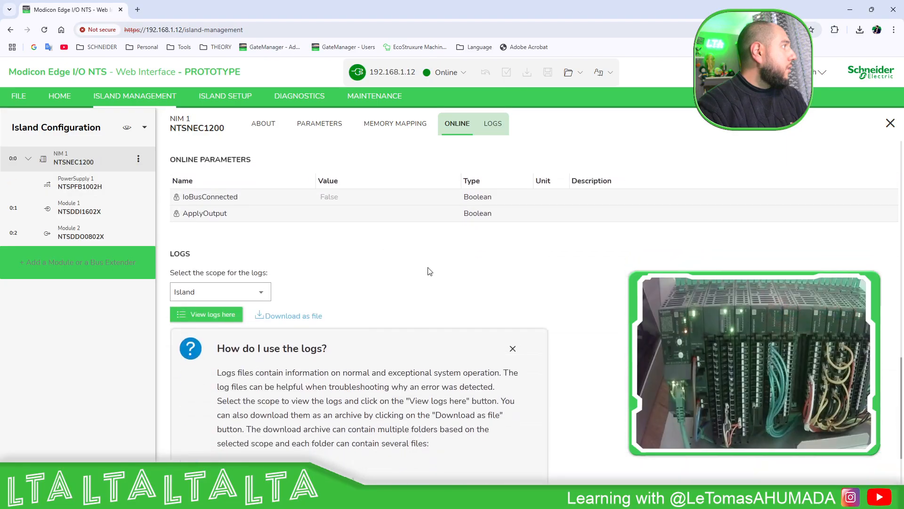
{"action": "scroll", "coordinate": [430, 271], "scroll_direction": "up", "scroll_amount": 5}
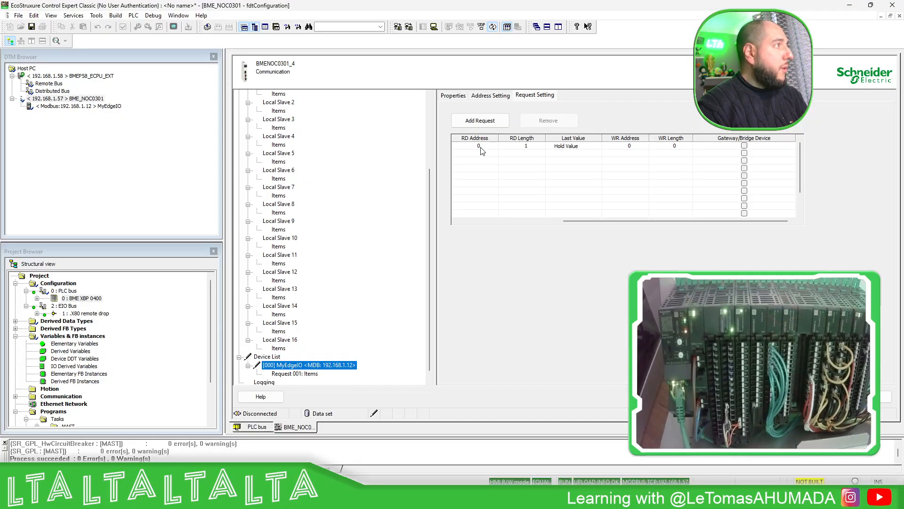
Step: In Control Expert, set the MyEdgeIO request's RD Address to 5391, RD Length to 7 and WR Length to 3, checking against the island's memory mapping
{"action": "left_click", "coordinate": [481, 148]}
{"action": "type", "text": "5"}
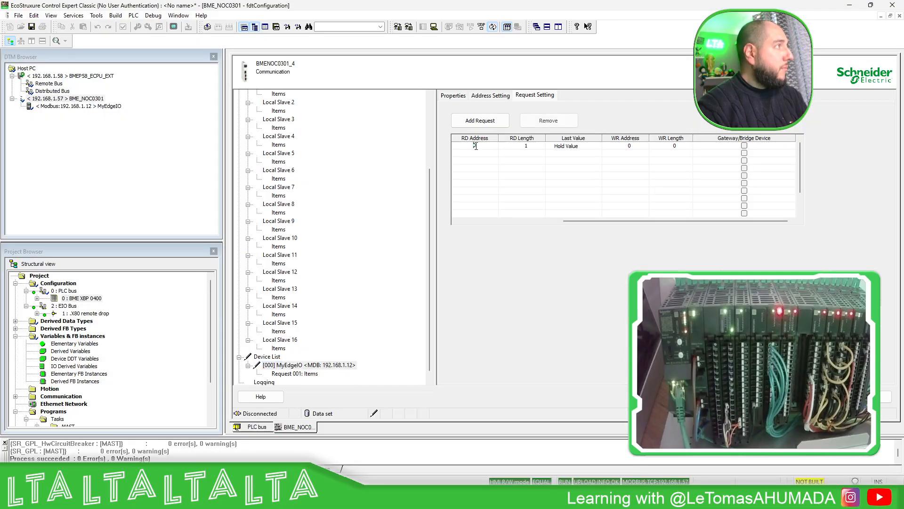
{"action": "type", "text": "391"}
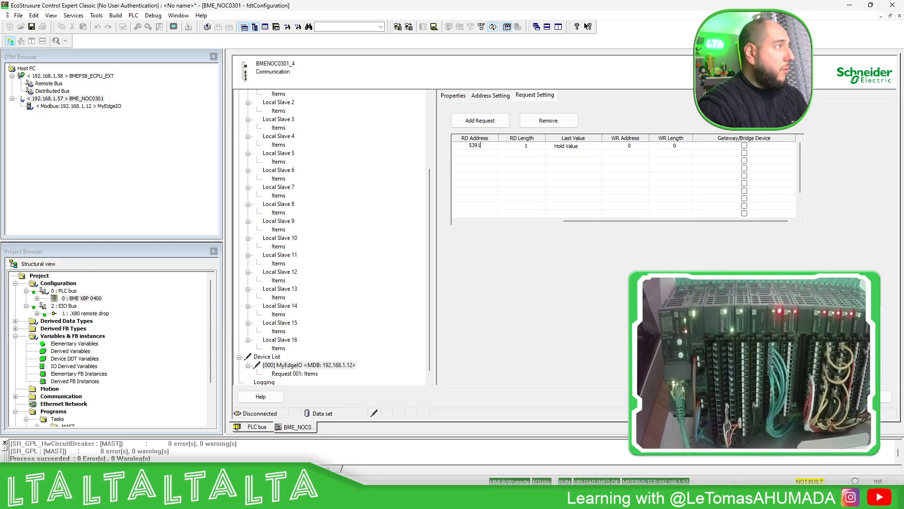
{"action": "left_click", "coordinate": [529, 146]}
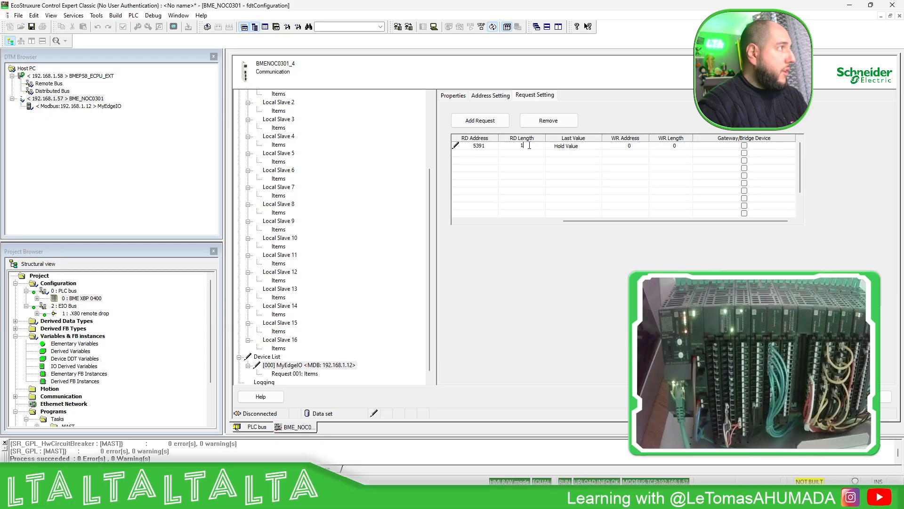
{"action": "type", "text": "7"}
{"action": "key", "text": "Tab"}
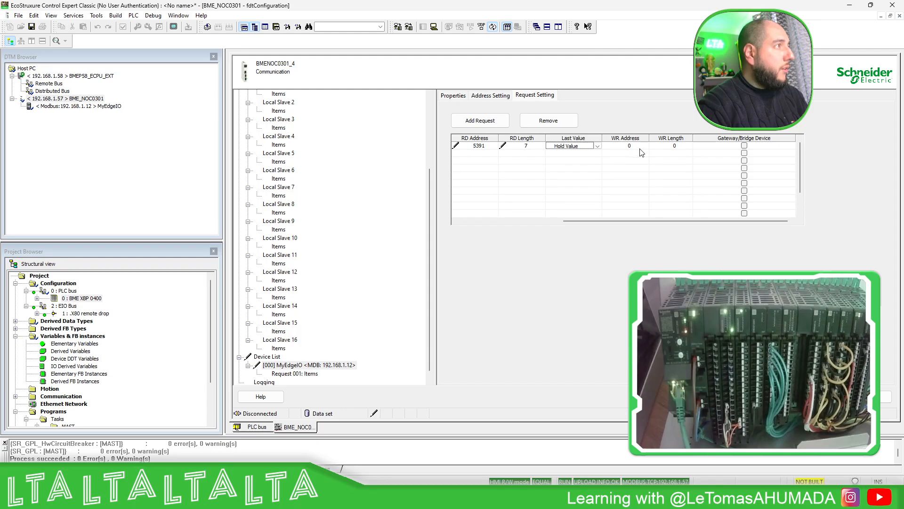
{"action": "left_click", "coordinate": [675, 145]}
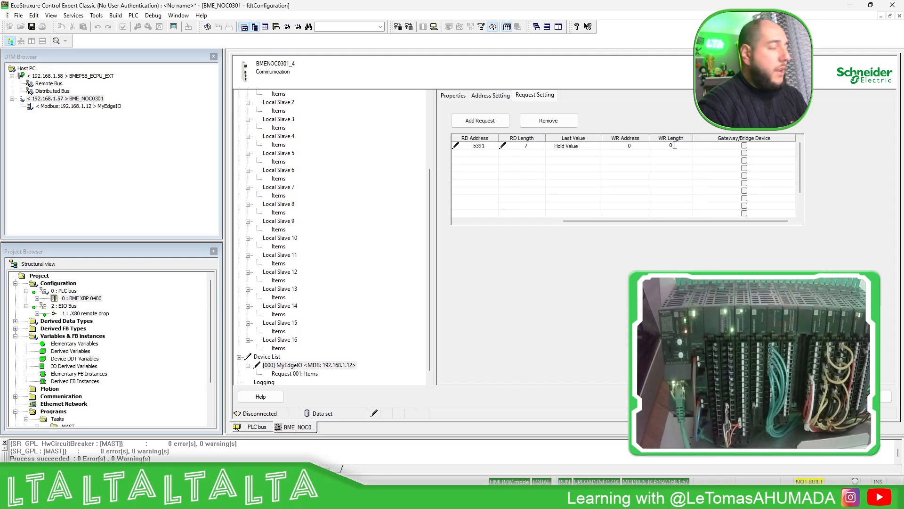
{"action": "type", "text": "3"}
{"action": "key", "text": "Tab"}
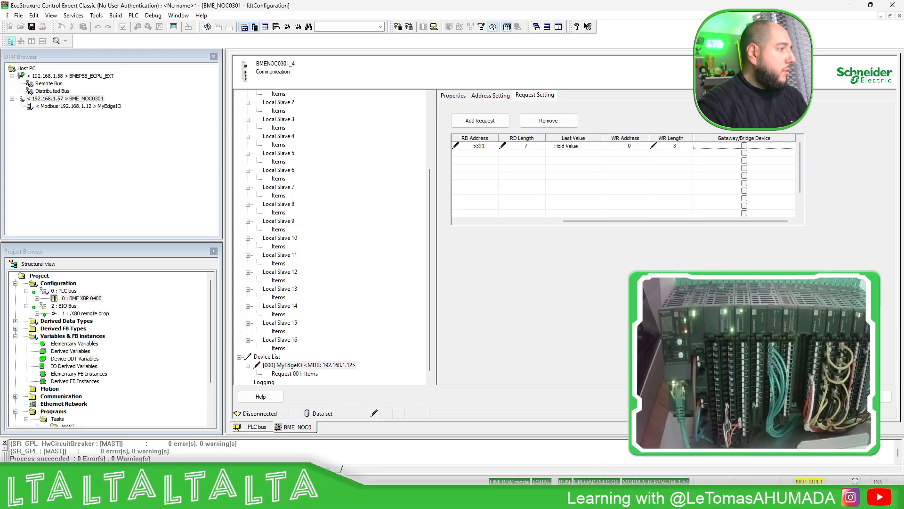
{"action": "key", "text": "alt+Tab"}
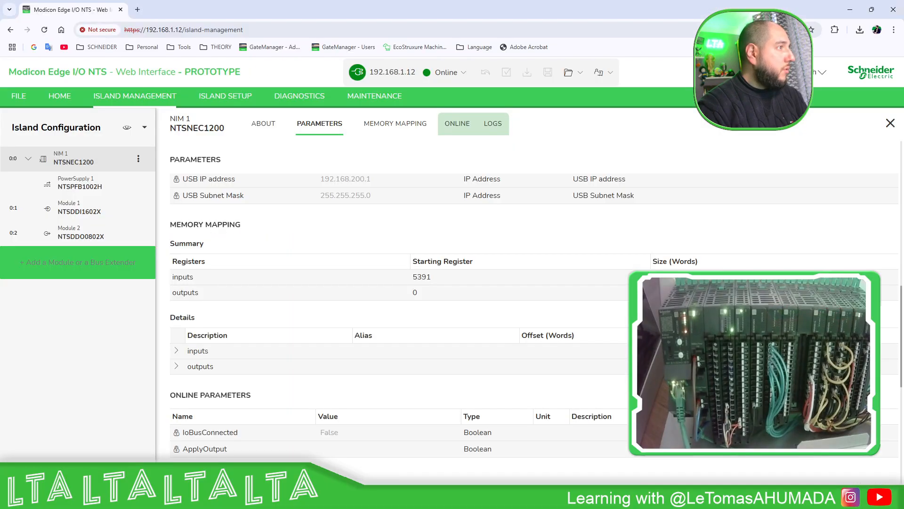
{"action": "key", "text": "alt+Tab"}
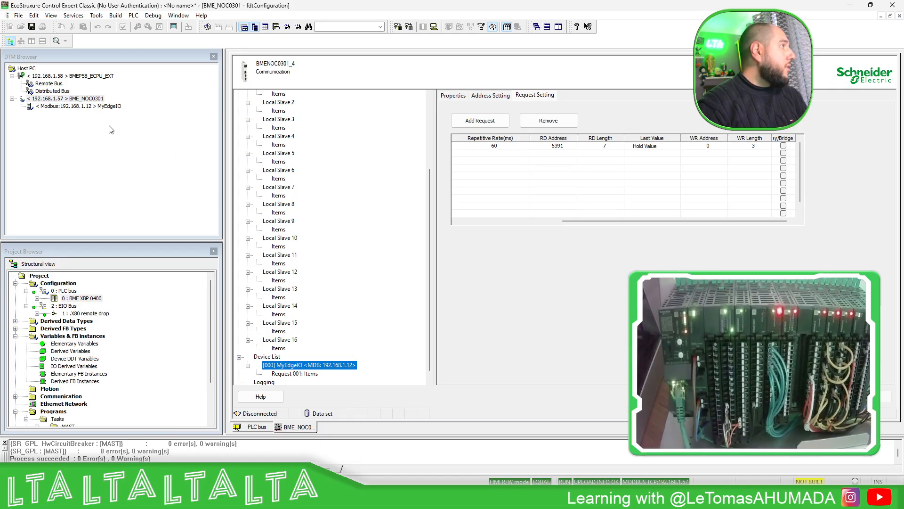
Step: Show the Device DDT variables in the Data Editor and expand MyEdgeIO's input and output arrays down to their individual elements
{"action": "scroll", "coordinate": [73, 365], "scroll_direction": "down", "scroll_amount": 1}
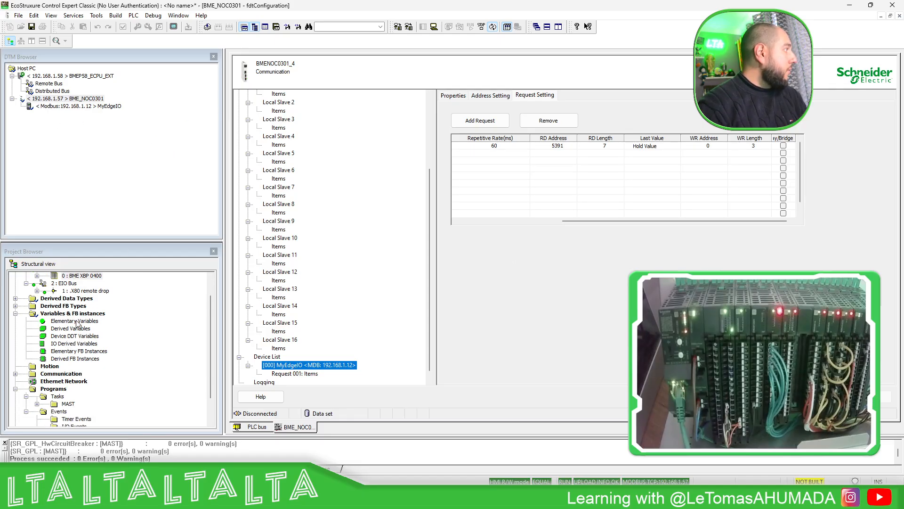
{"action": "double_click", "coordinate": [75, 322]}
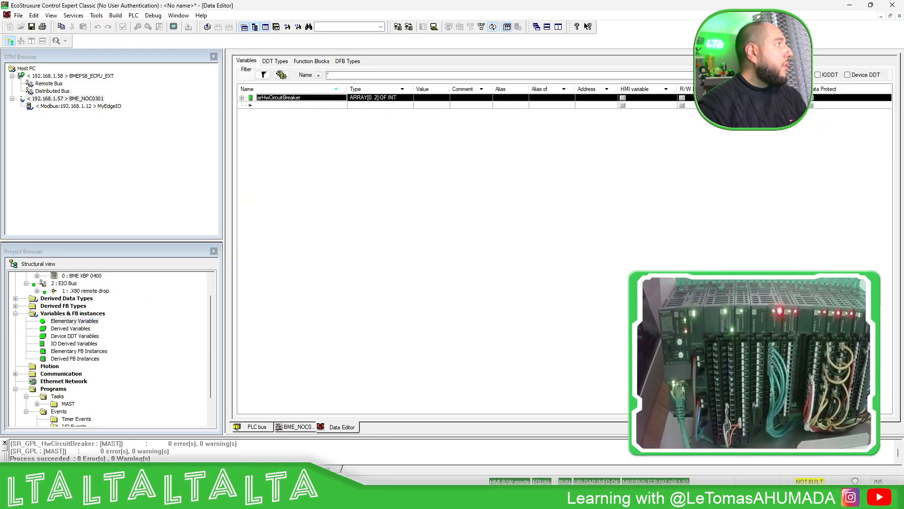
{"action": "left_click", "coordinate": [848, 75]}
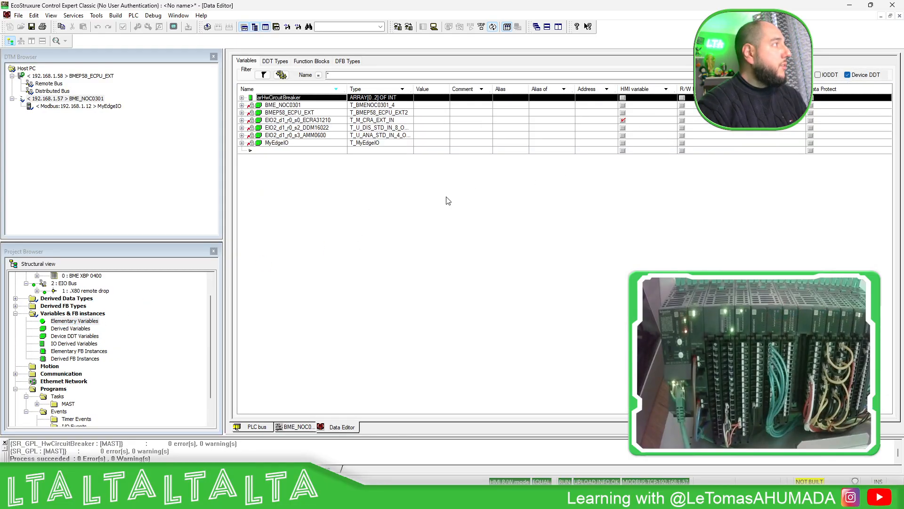
{"action": "left_click", "coordinate": [242, 143]}
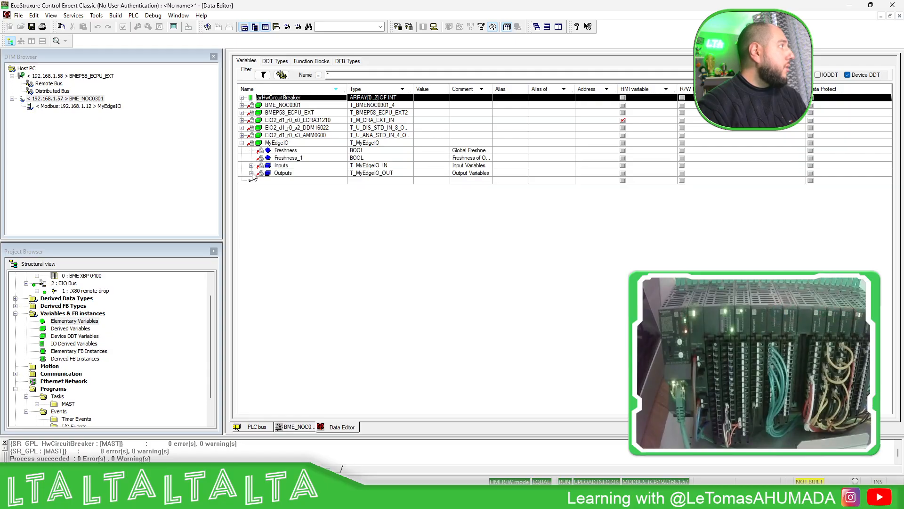
{"action": "left_click", "coordinate": [251, 172]}
{"action": "left_click", "coordinate": [254, 167]}
{"action": "left_click", "coordinate": [251, 165]}
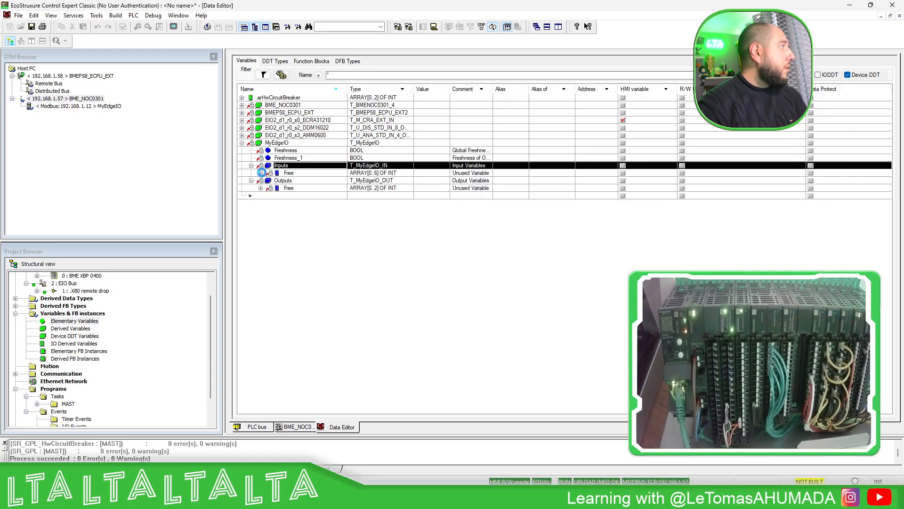
{"action": "left_click", "coordinate": [261, 173]}
{"action": "left_click", "coordinate": [265, 241]}
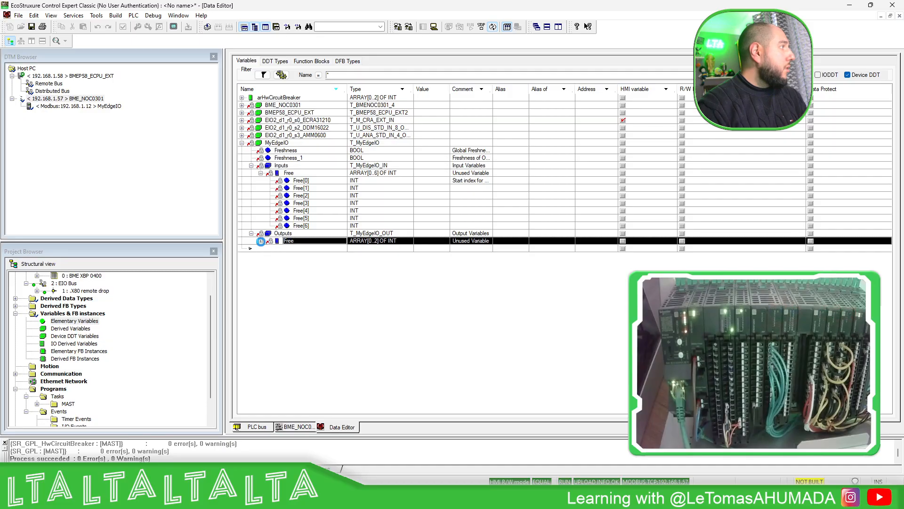
{"action": "left_click", "coordinate": [260, 241]}
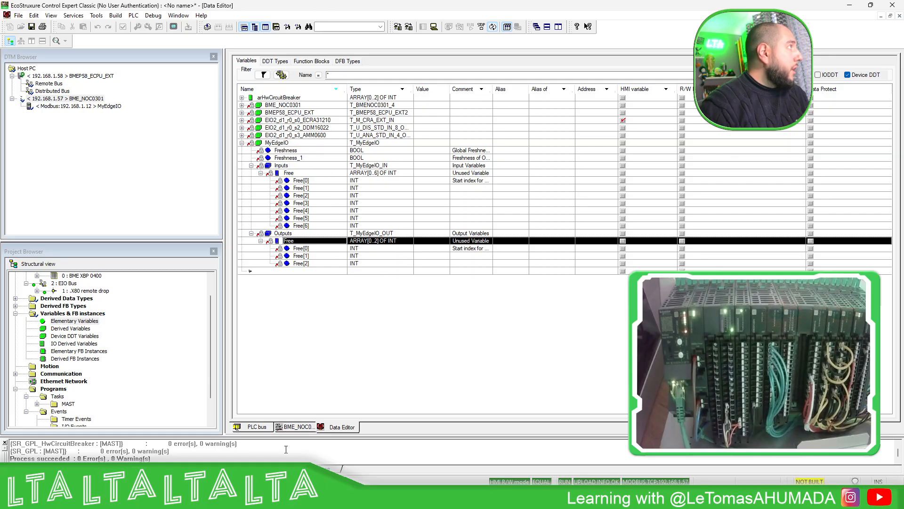
Step: Open the items of MyEdgeIO's Request 001 and examine the input details of the memory mapping in the Modicon Edge I/O NTS web interface
{"action": "left_click", "coordinate": [293, 429]}
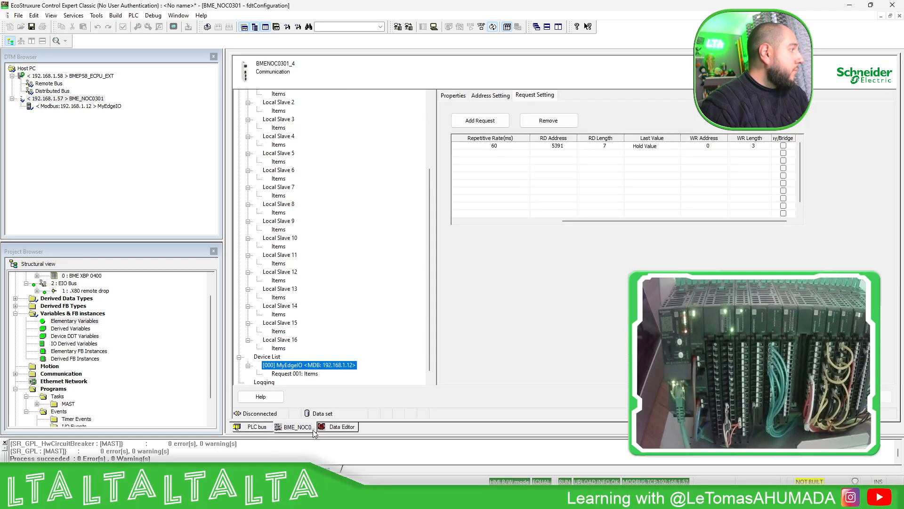
{"action": "left_click", "coordinate": [311, 374]}
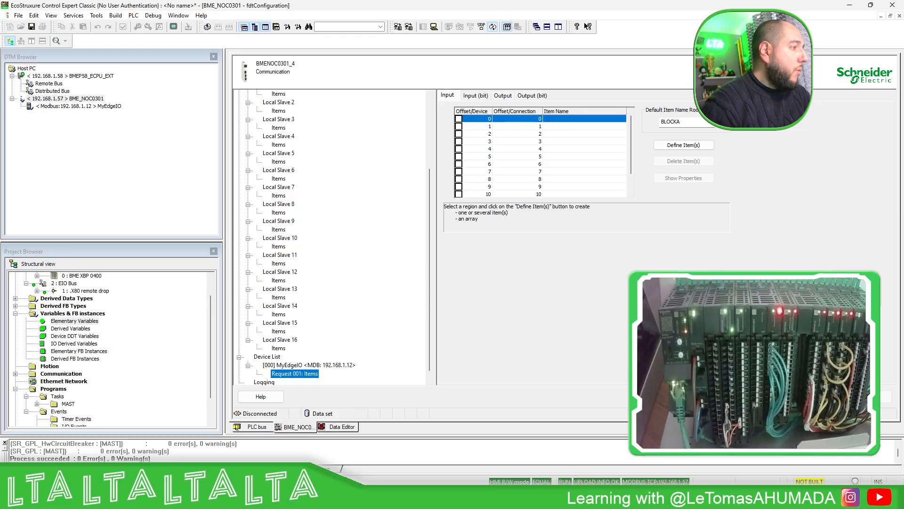
{"action": "mouse_move", "coordinate": [650, 498]}
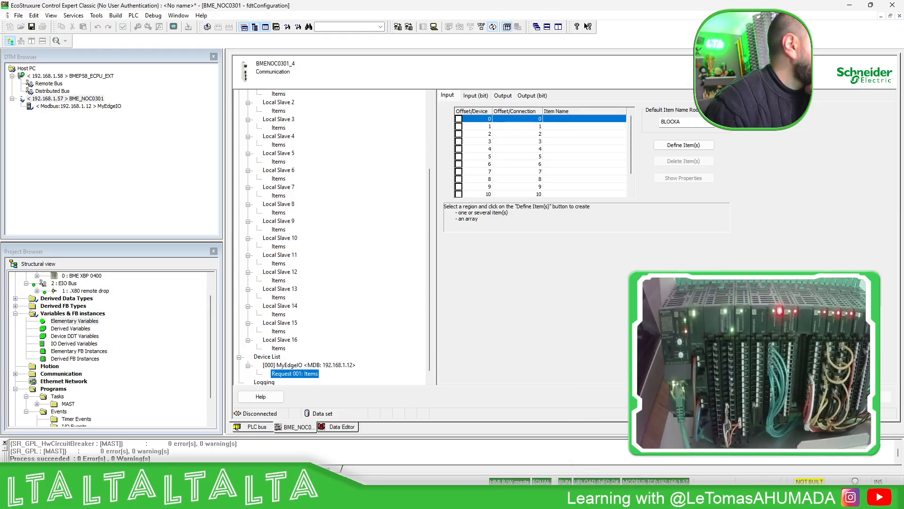
{"action": "left_click", "coordinate": [518, 497]}
{"action": "scroll", "coordinate": [254, 331], "scroll_direction": "down", "scroll_amount": 1}
{"action": "scroll", "coordinate": [255, 335], "scroll_direction": "down", "scroll_amount": 1}
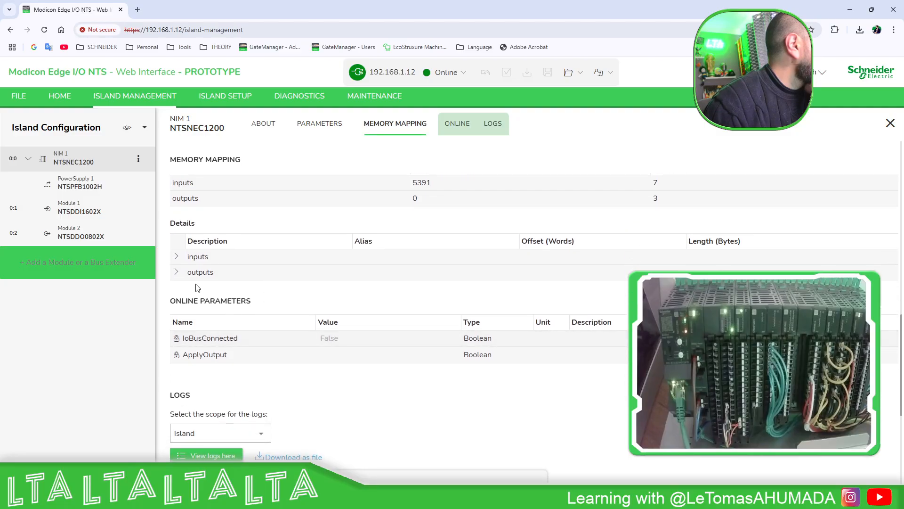
{"action": "left_click", "coordinate": [177, 257]}
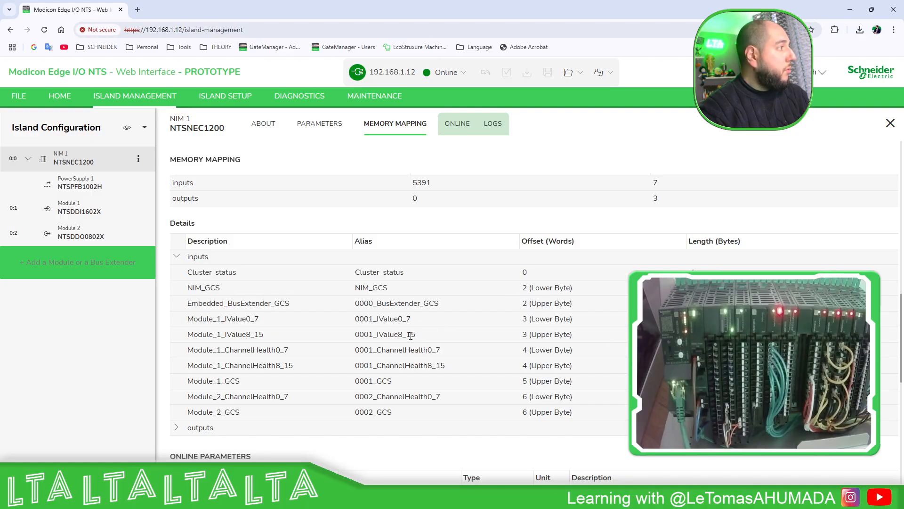
{"action": "left_click", "coordinate": [850, 9]}
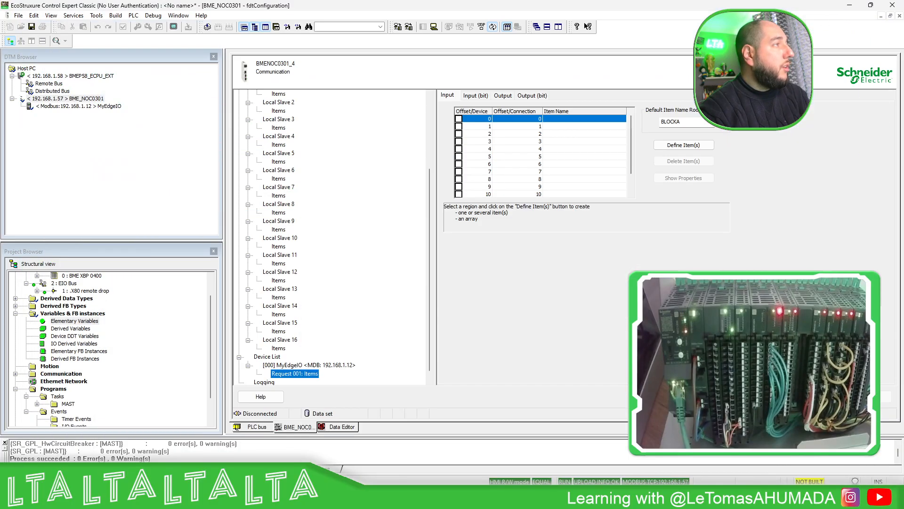
Step: Select input byte offset 6 in Control Expert's Request 001 items, checking the byte offsets against the word offsets in the island's memory mapping
{"action": "left_click", "coordinate": [487, 133]}
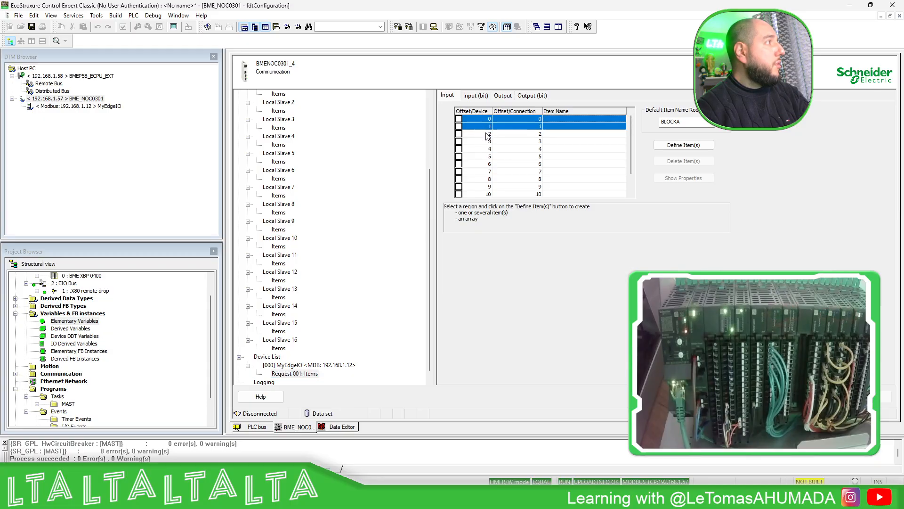
{"action": "left_click", "coordinate": [487, 141]}
{"action": "left_click", "coordinate": [485, 148]}
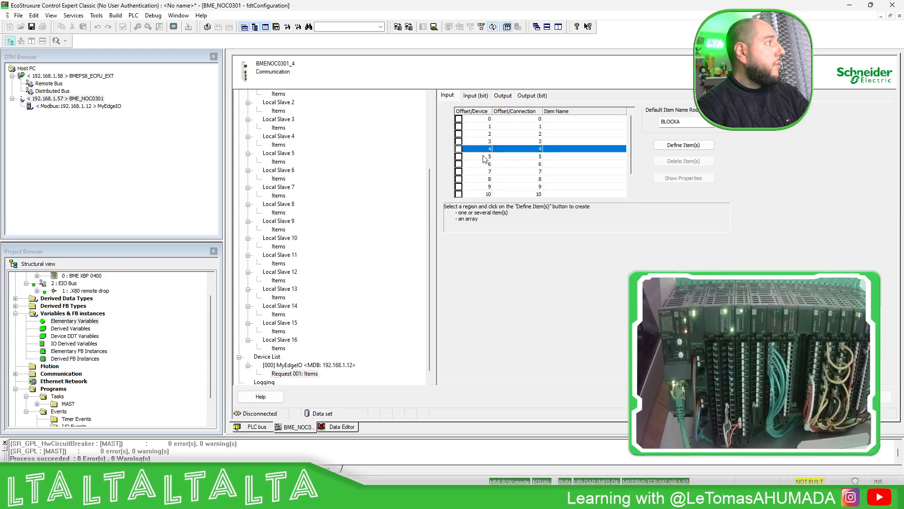
{"action": "left_click", "coordinate": [485, 156]}
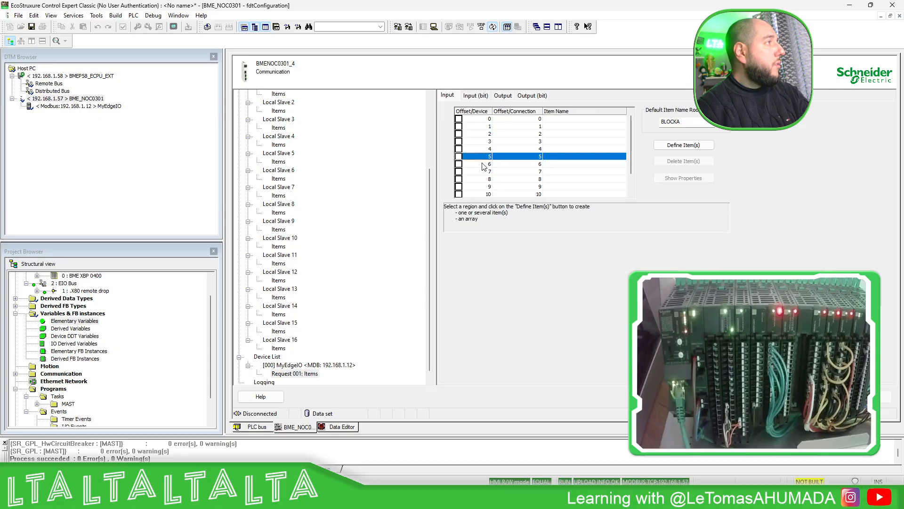
{"action": "mouse_move", "coordinate": [483, 165]}
{"action": "left_mouse_down"}
{"action": "mouse_move", "coordinate": [485, 173]}
{"action": "mouse_move", "coordinate": [482, 166]}
{"action": "left_mouse_up"}
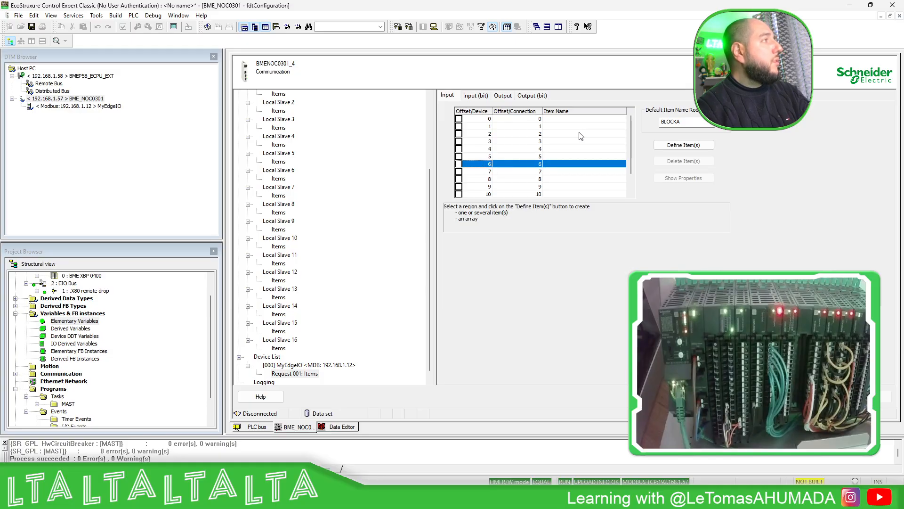
{"action": "scroll", "coordinate": [572, 146], "scroll_direction": "down", "scroll_amount": 1}
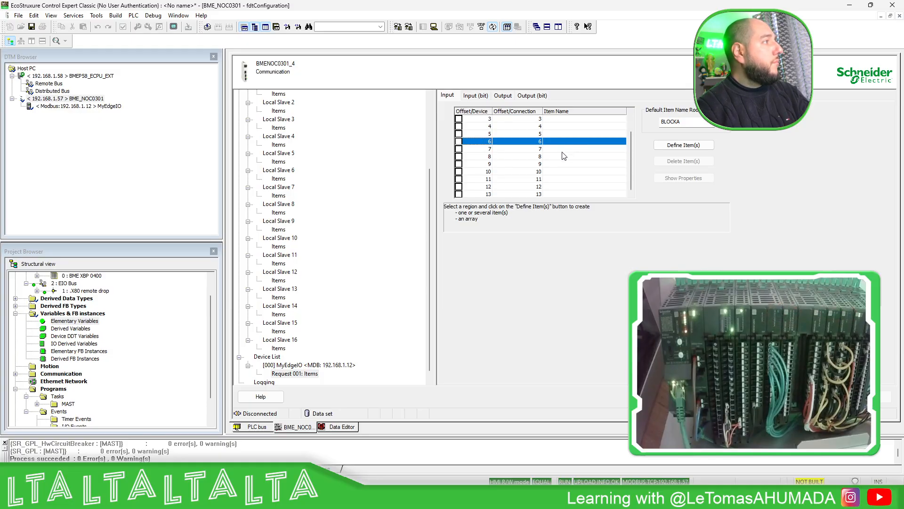
{"action": "scroll", "coordinate": [564, 155], "scroll_direction": "up", "scroll_amount": 1}
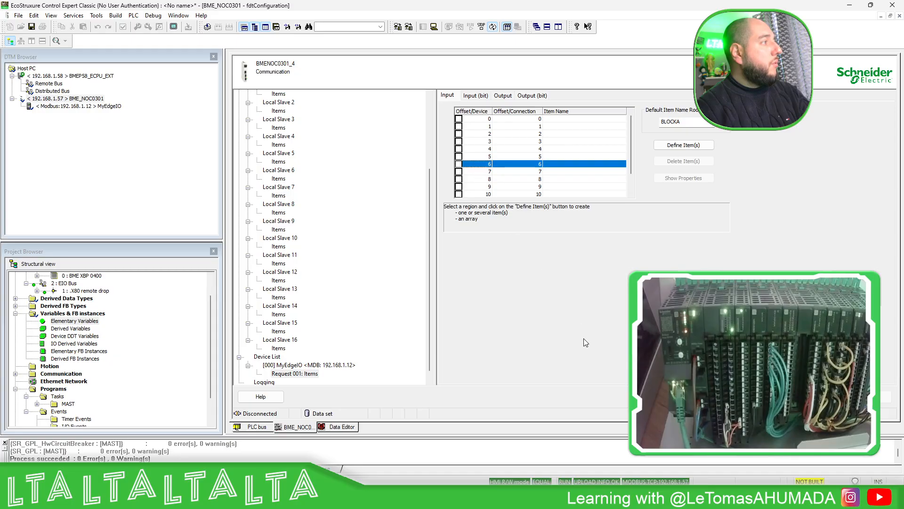
{"action": "left_click", "coordinate": [470, 497]}
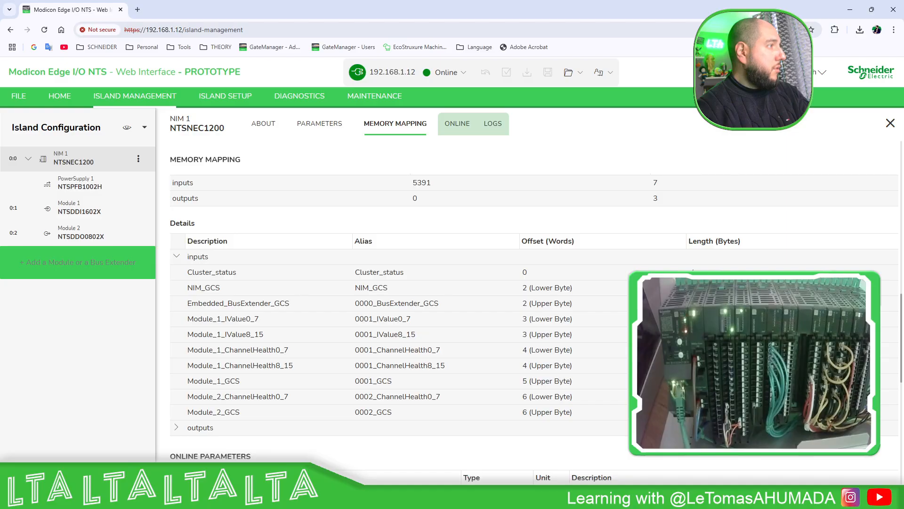
{"action": "key", "text": "alt+Tab"}
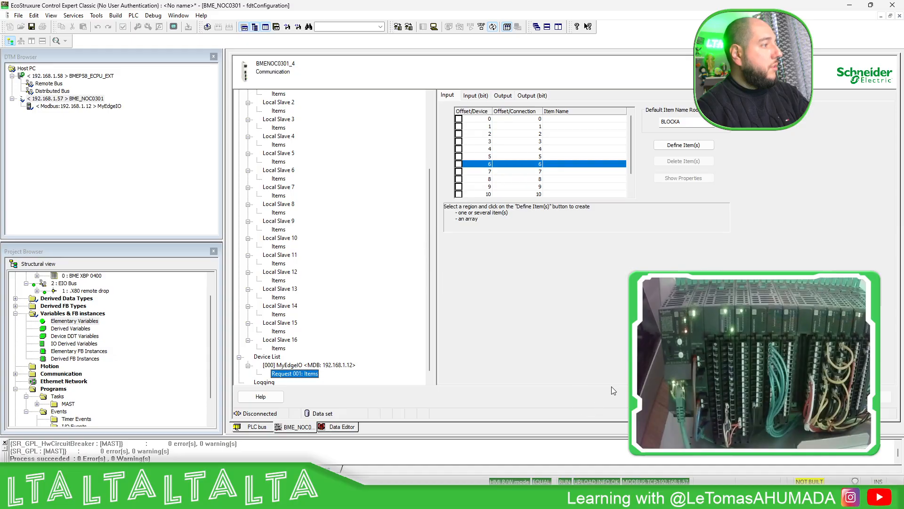
{"action": "key", "text": "alt+Tab"}
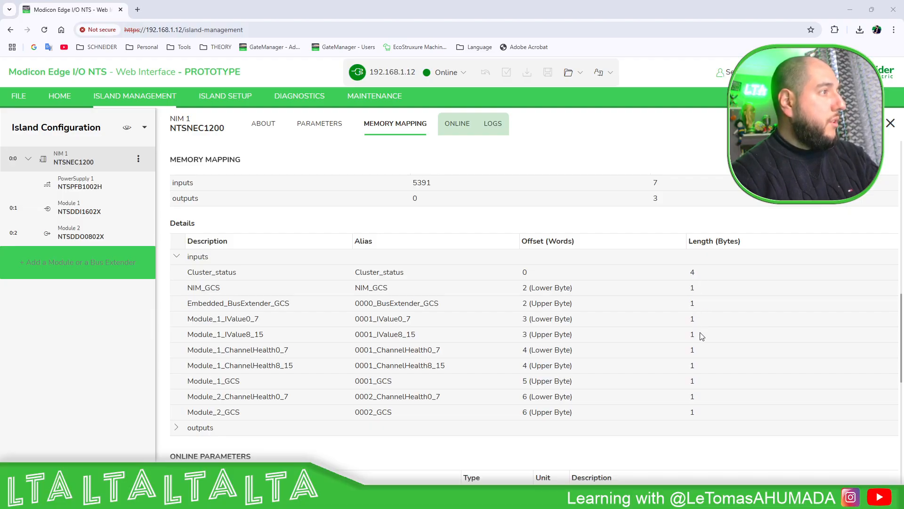
{"action": "left_click", "coordinate": [850, 9]}
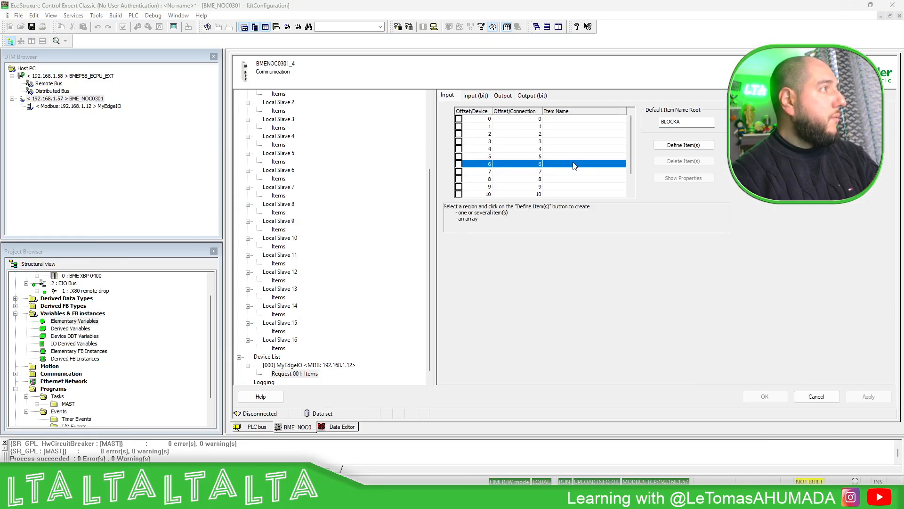
Step: Define a Byte item named Input_0_7 at input offset 6 of Request 001
{"action": "left_click", "coordinate": [688, 145]}
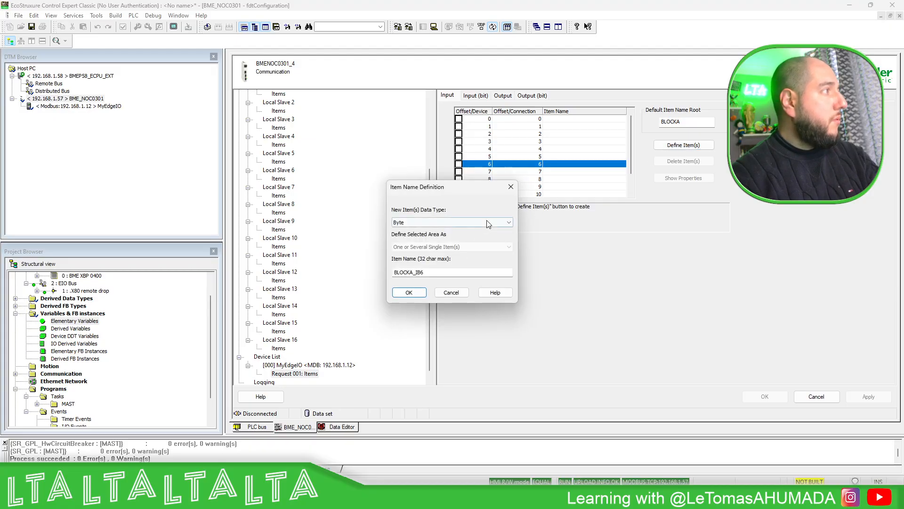
{"action": "left_click_drag", "start_coordinate": [443, 273], "coordinate": [372, 274]}
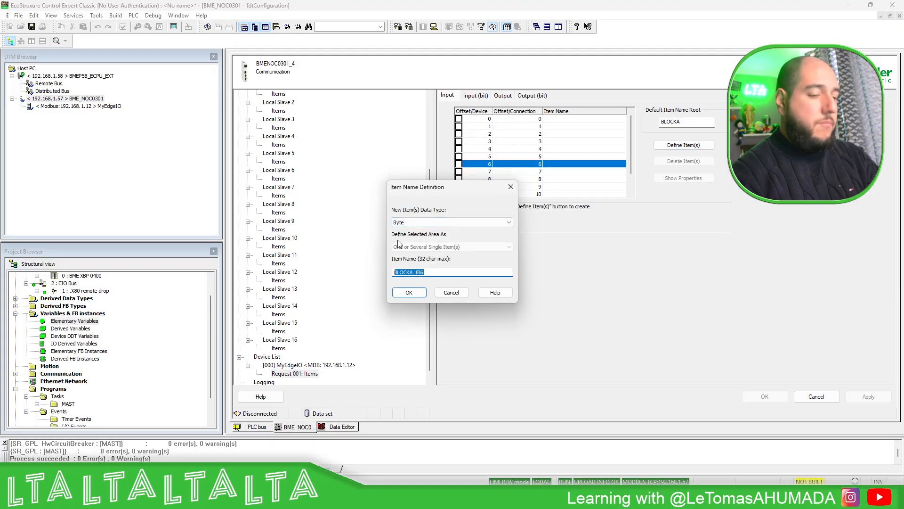
{"action": "type", "text": "Input"}
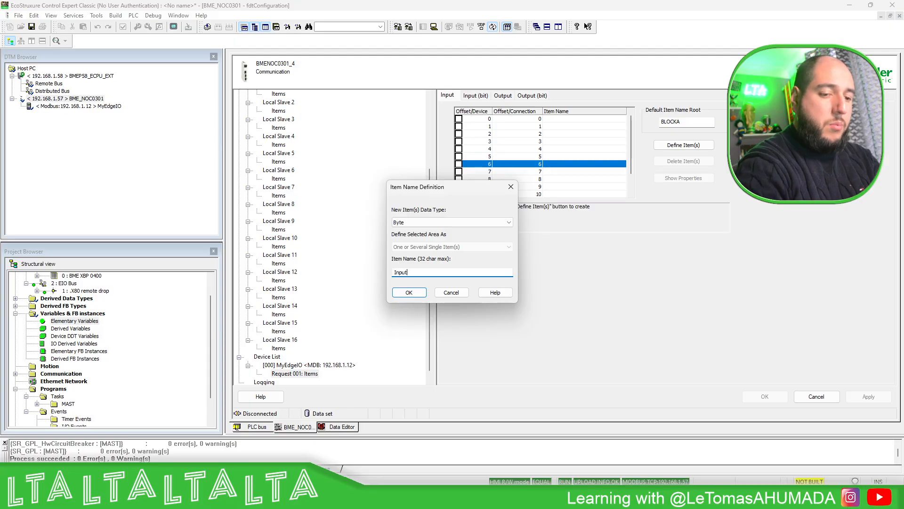
{"action": "type", "text": "_0"}
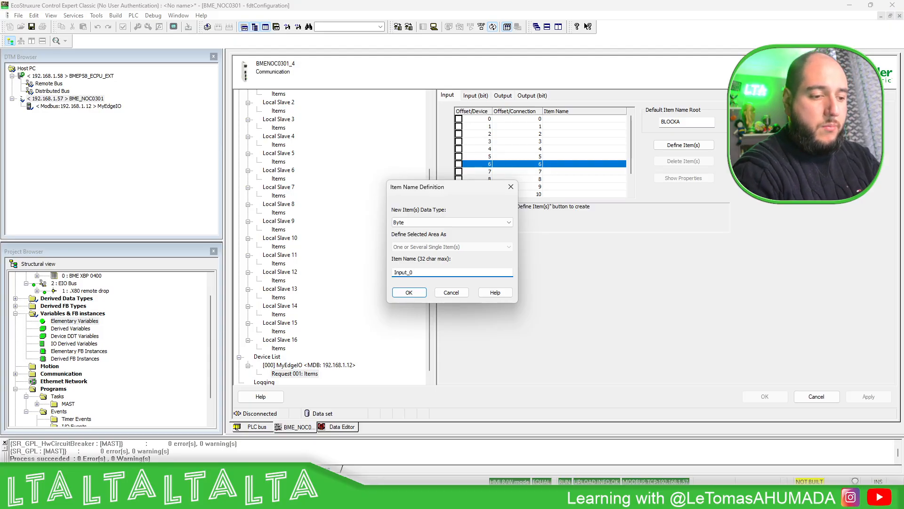
{"action": "type", "text": "_7"}
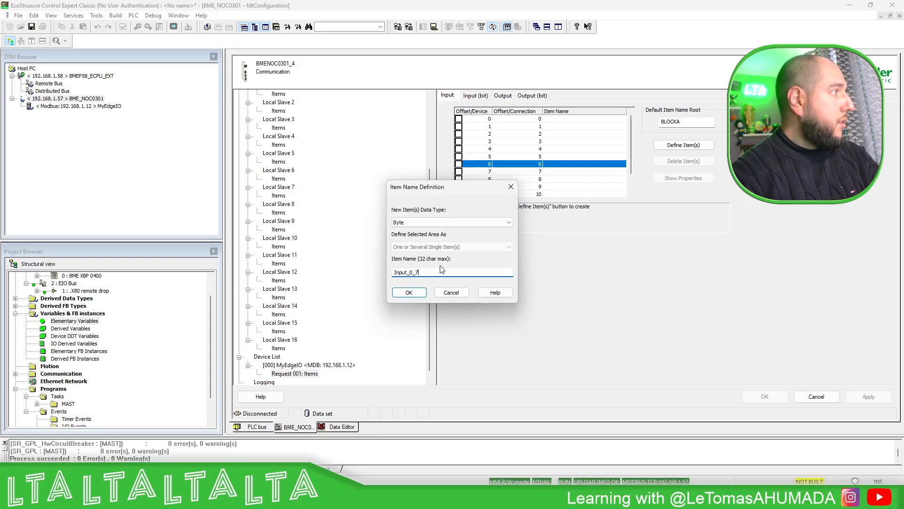
{"action": "left_click", "coordinate": [407, 292]}
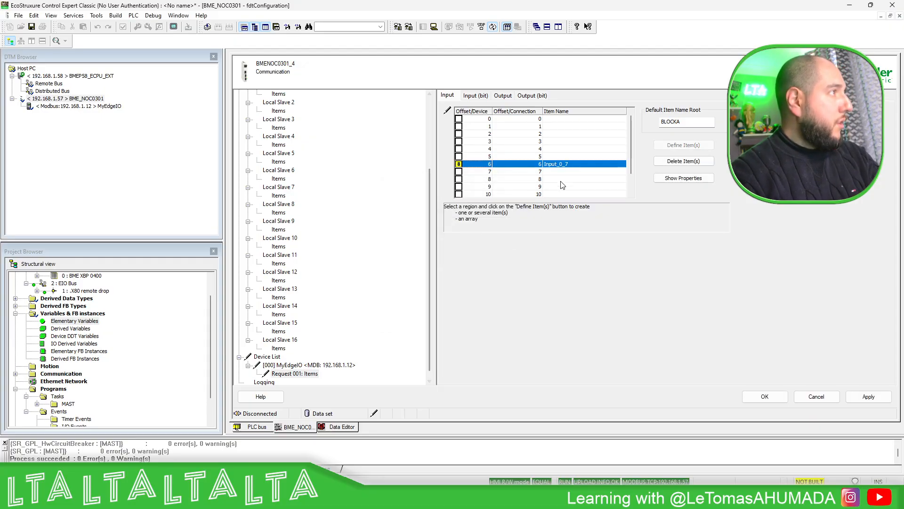
Step: Define a Byte item named Input_8_15 at input offset 7 and apply the request's item changes
{"action": "left_click", "coordinate": [574, 174]}
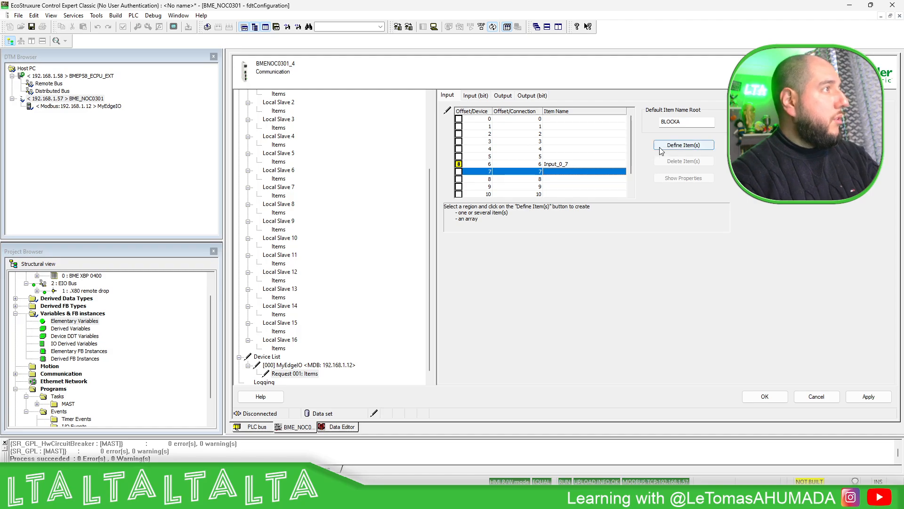
{"action": "left_click", "coordinate": [683, 145]}
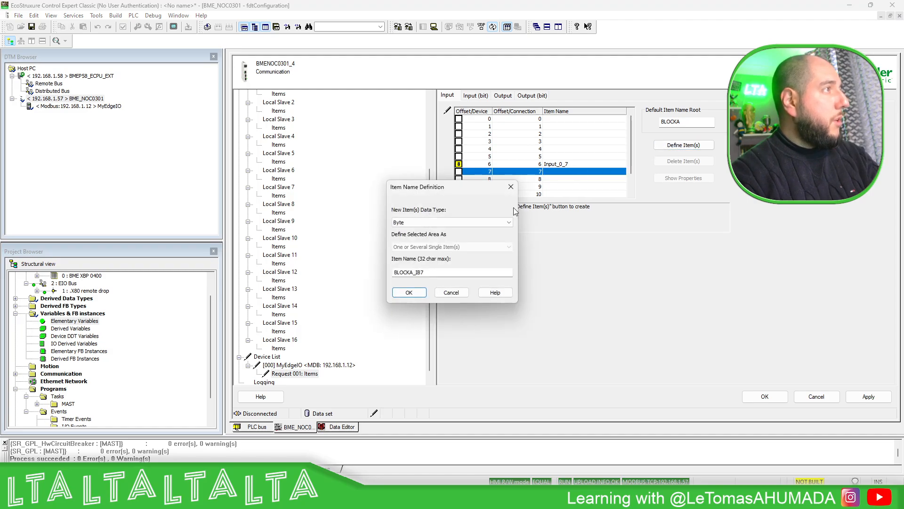
{"action": "double_click", "coordinate": [434, 272]}
{"action": "type", "text": "Input_0_7"}
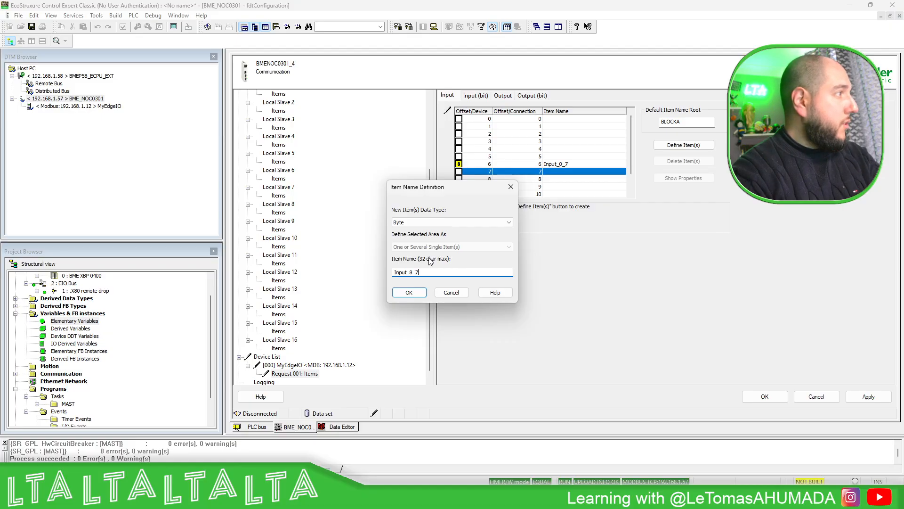
{"action": "type", "text": "15"}
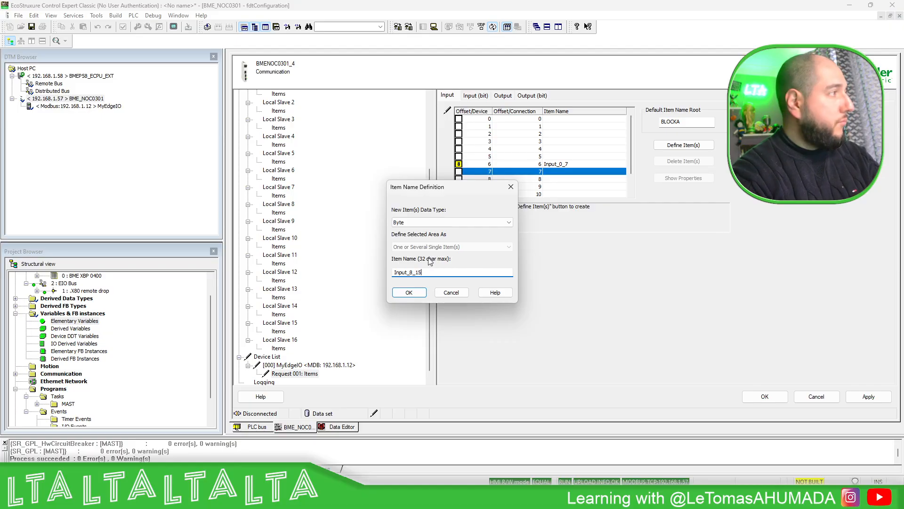
{"action": "left_click", "coordinate": [416, 291]}
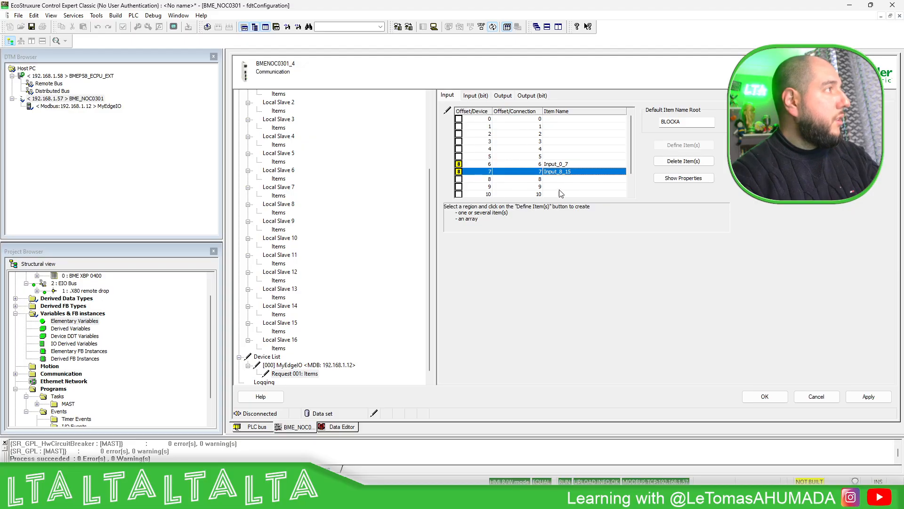
{"action": "left_click", "coordinate": [869, 396]}
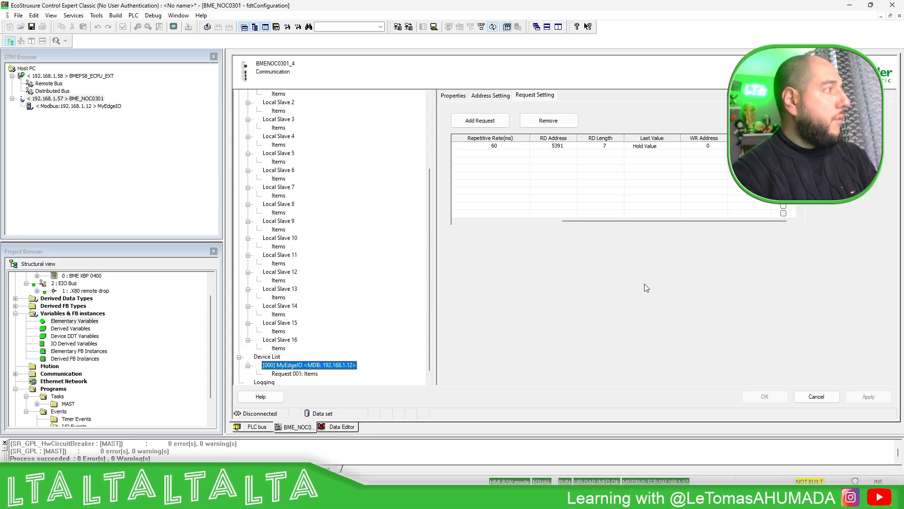
Step: Review the properties and address settings of the MyEdgeIO device
{"action": "left_click", "coordinate": [453, 95]}
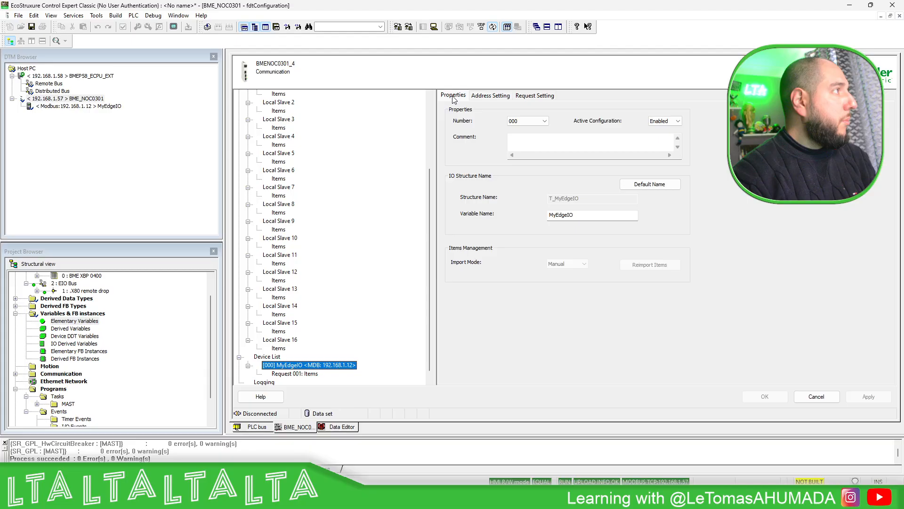
{"action": "left_click", "coordinate": [483, 95]}
{"action": "left_click", "coordinate": [450, 96]}
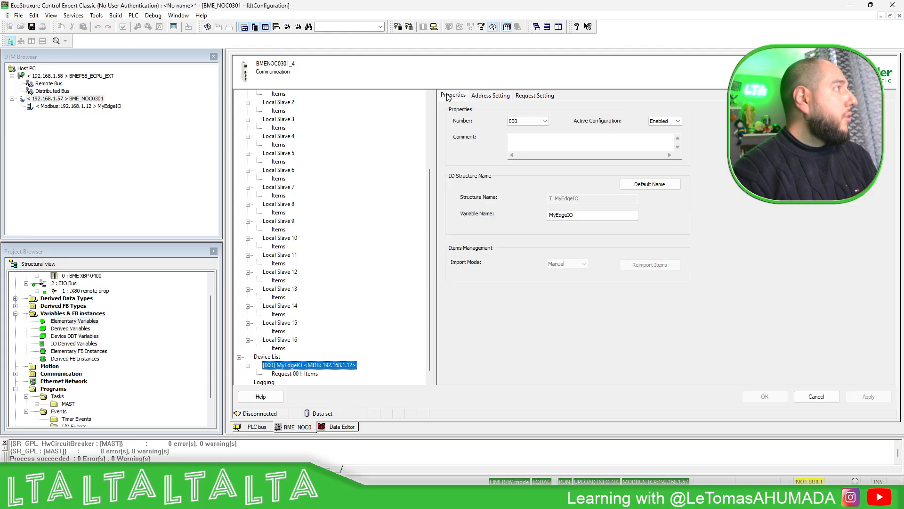
Step: Analyze the project, disconnecting from the PLC to rebuild the entire project
{"action": "left_click", "coordinate": [207, 29]}
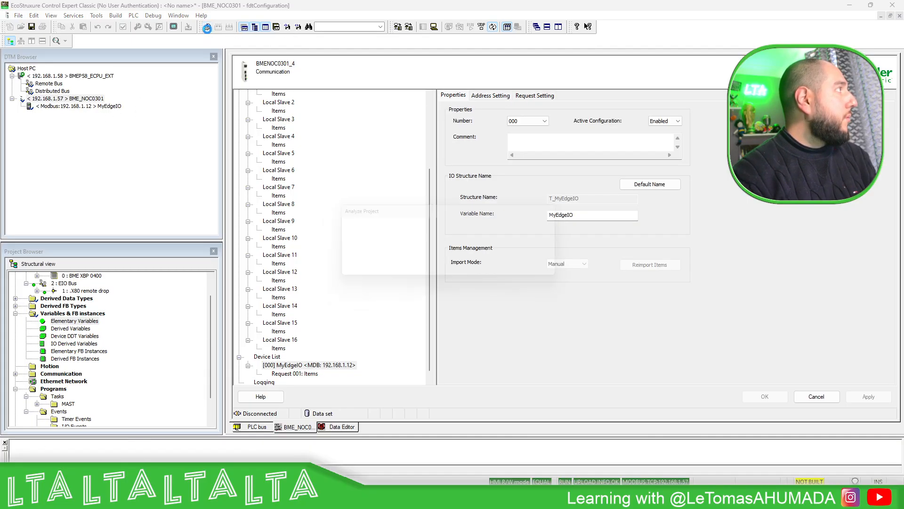
{"action": "left_click", "coordinate": [434, 27]}
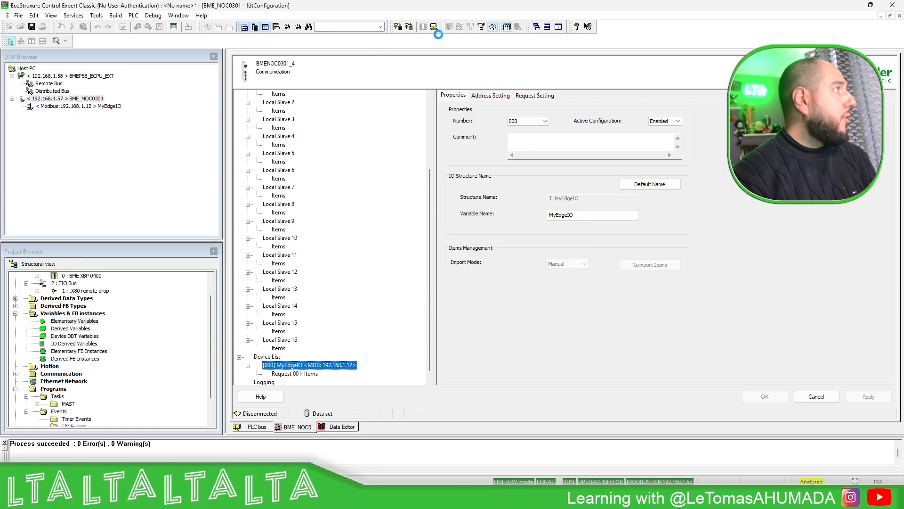
{"action": "left_click", "coordinate": [229, 28]}
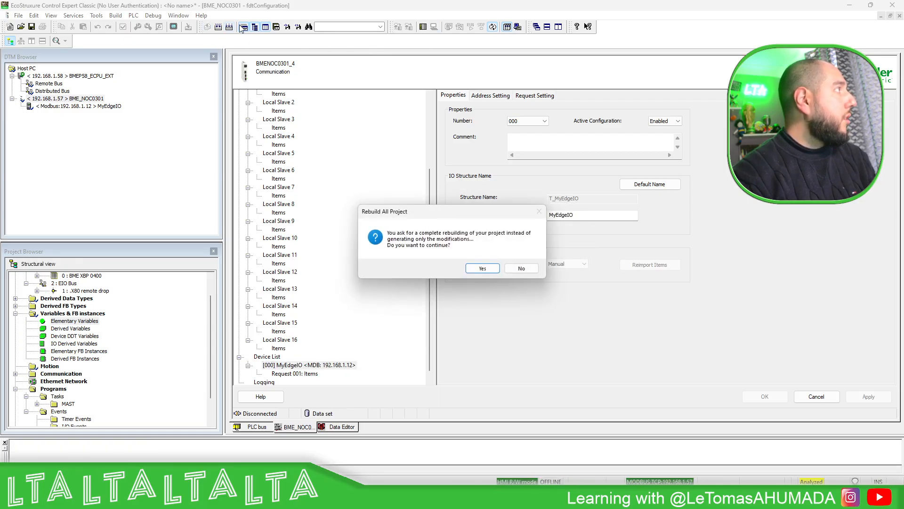
{"action": "left_click", "coordinate": [488, 268]}
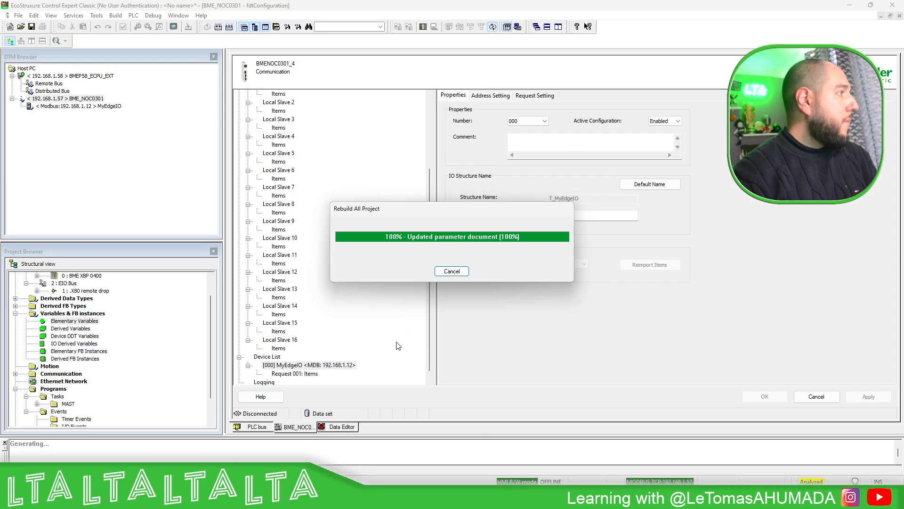
Step: Examine the Inputs and Outputs structures of the MyEdgeIO variable in the Data Editor, including the free output array
{"action": "left_click", "coordinate": [342, 427]}
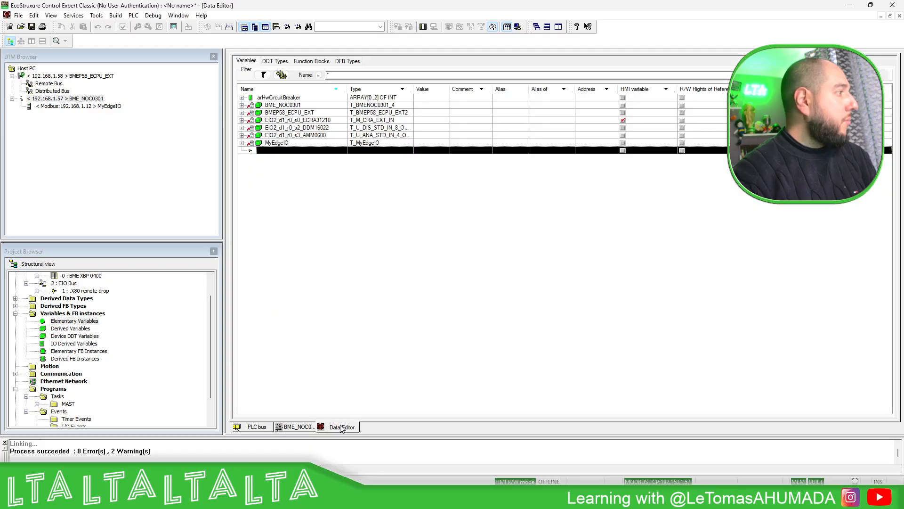
{"action": "left_click", "coordinate": [241, 143]}
{"action": "left_click", "coordinate": [256, 166]}
{"action": "left_click", "coordinate": [251, 165]}
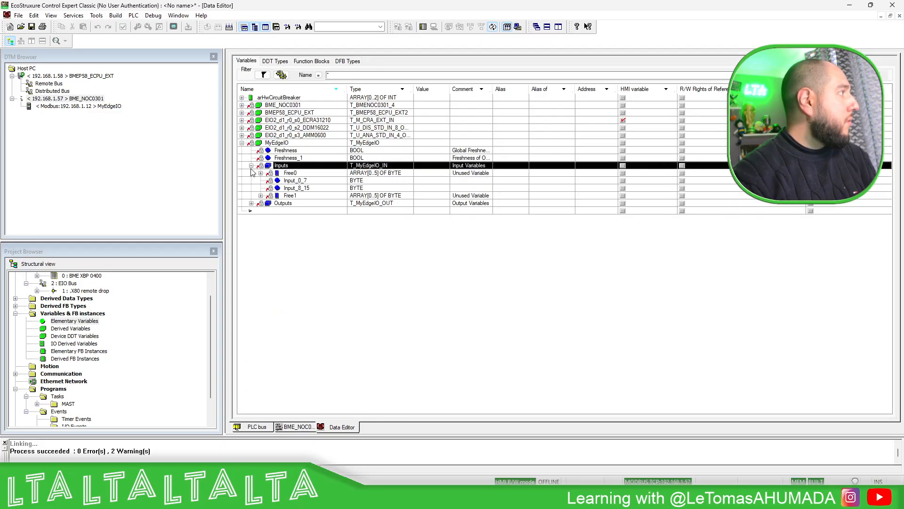
{"action": "left_click", "coordinate": [306, 187]}
{"action": "left_click", "coordinate": [251, 203]}
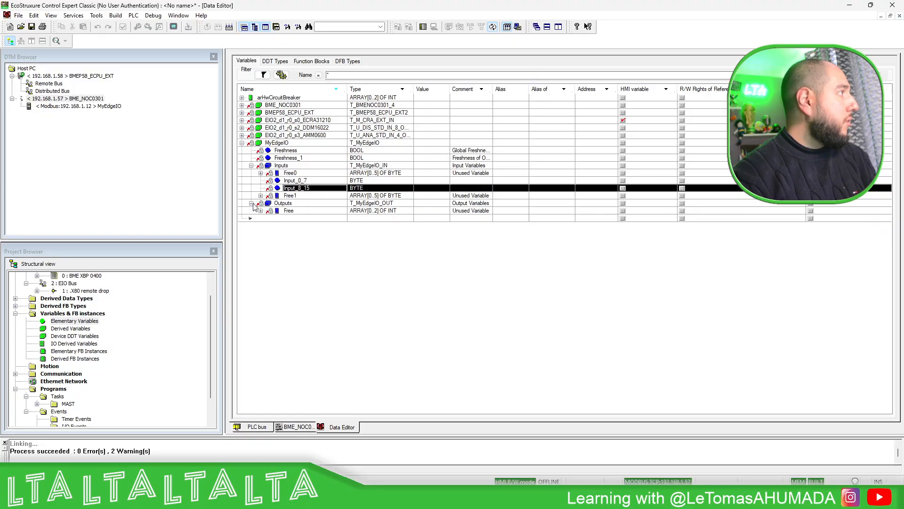
{"action": "left_click", "coordinate": [260, 211]}
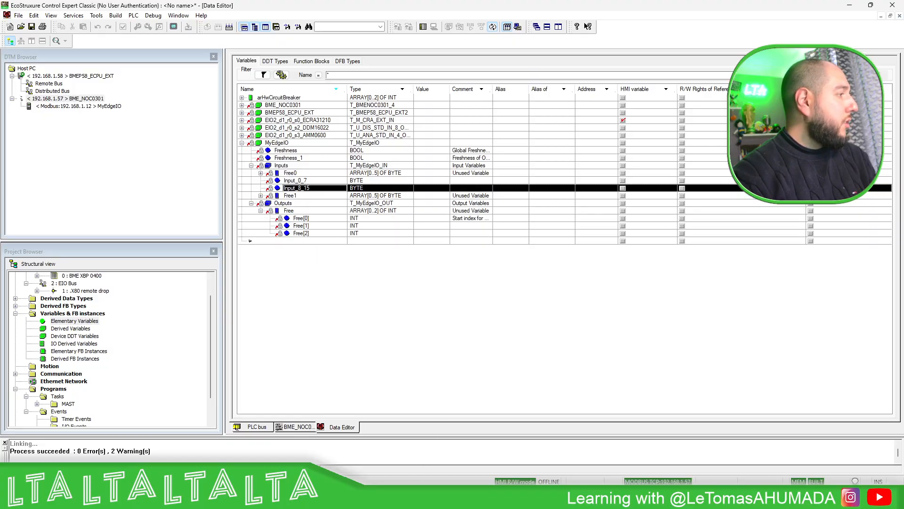
Step: Examine the output details against the inputs in the NTSNEC1200 memory mapping of the Modicon Edge I/O NTS web interface, and return to Control Expert
{"action": "mouse_move", "coordinate": [587, 497]}
{"action": "left_click", "coordinate": [619, 448]}
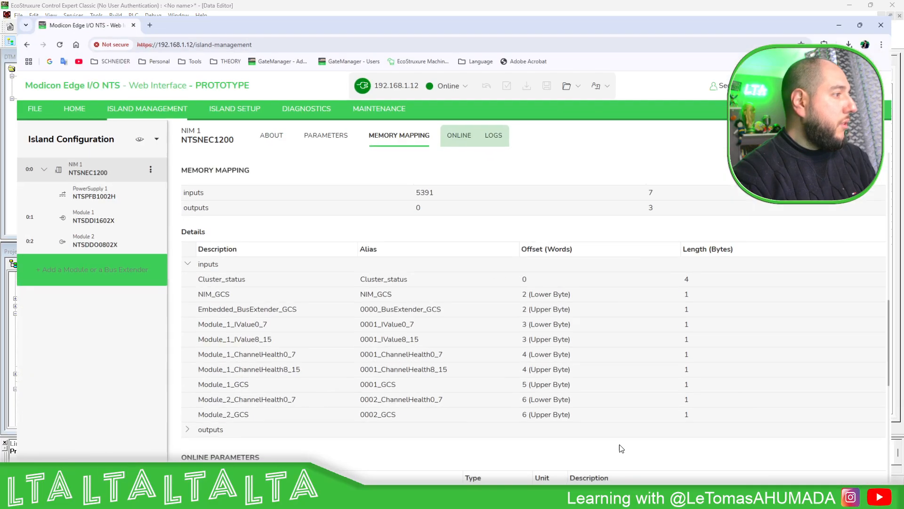
{"action": "scroll", "coordinate": [429, 318], "scroll_direction": "down", "scroll_amount": 4}
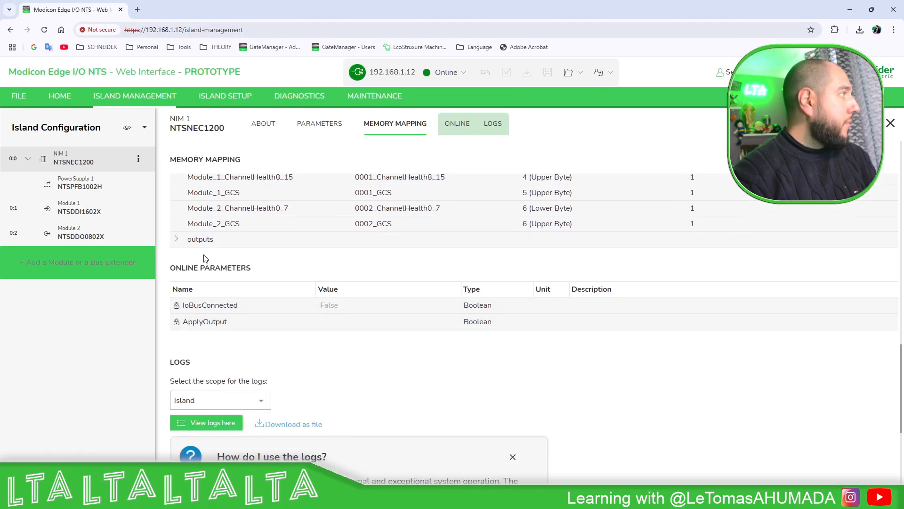
{"action": "left_click", "coordinate": [177, 239]}
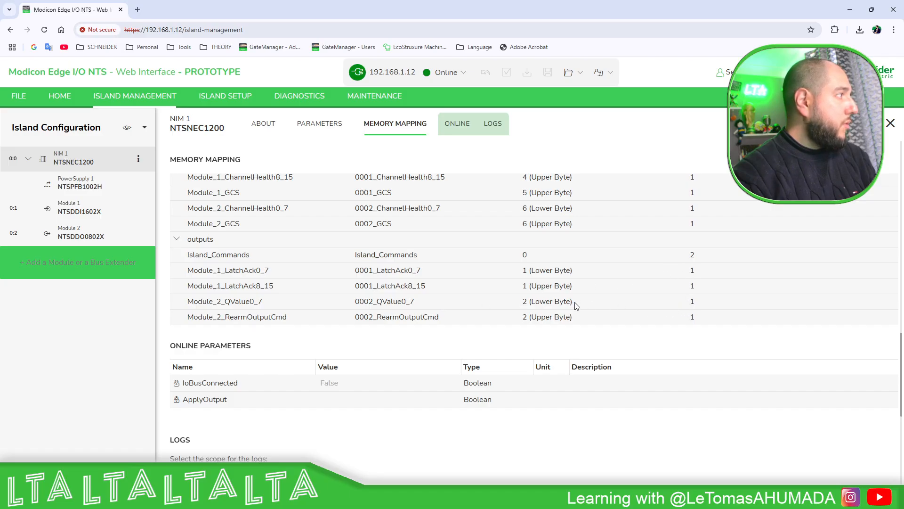
{"action": "scroll", "coordinate": [668, 337], "scroll_direction": "up", "scroll_amount": 5}
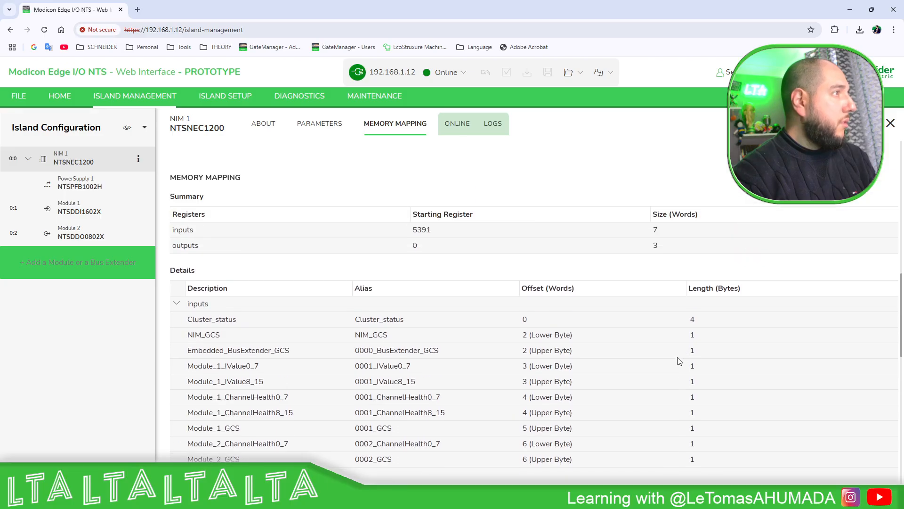
{"action": "scroll", "coordinate": [669, 365], "scroll_direction": "down", "scroll_amount": 1}
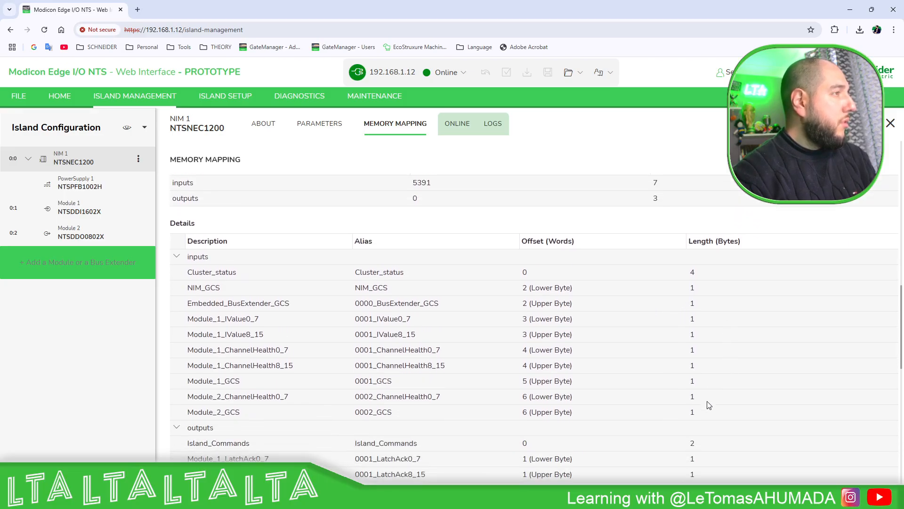
{"action": "scroll", "coordinate": [709, 405], "scroll_direction": "up", "scroll_amount": 2}
{"action": "scroll", "coordinate": [715, 373], "scroll_direction": "down", "scroll_amount": 5}
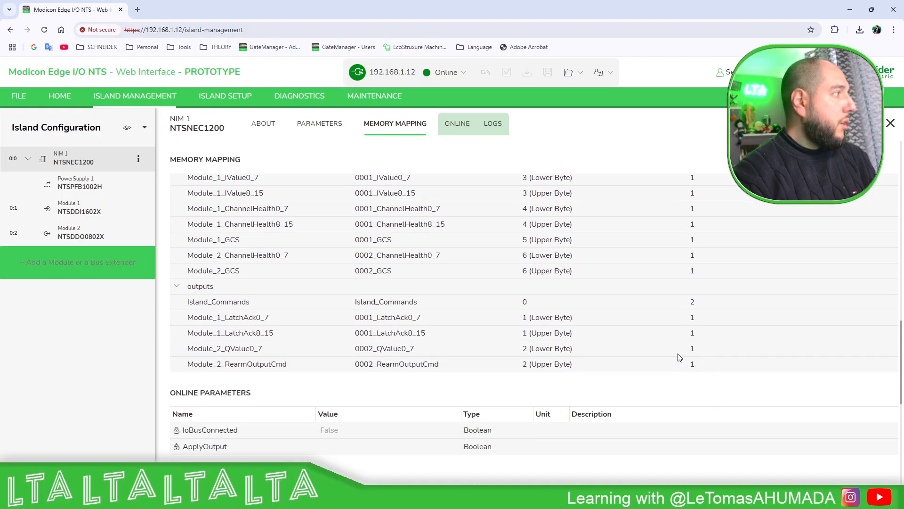
{"action": "scroll", "coordinate": [714, 374], "scroll_direction": "up", "scroll_amount": 2}
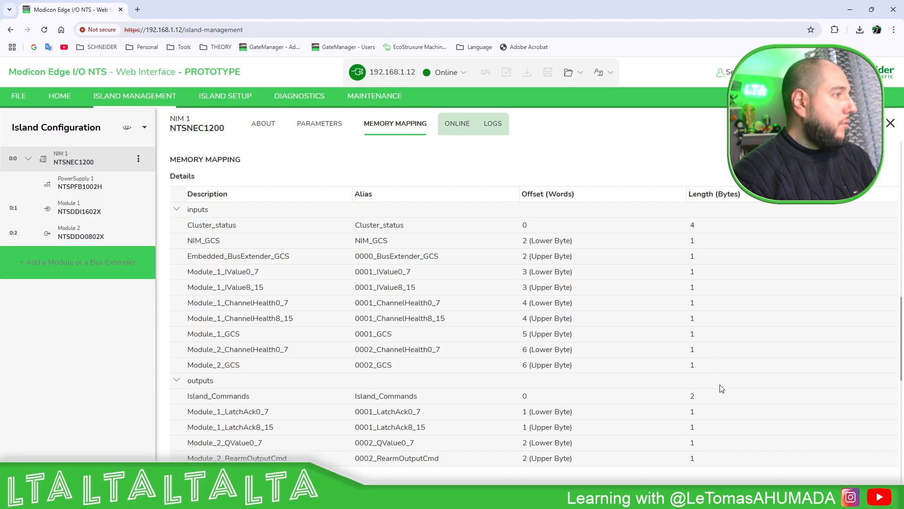
{"action": "scroll", "coordinate": [720, 391], "scroll_direction": "down", "scroll_amount": 1}
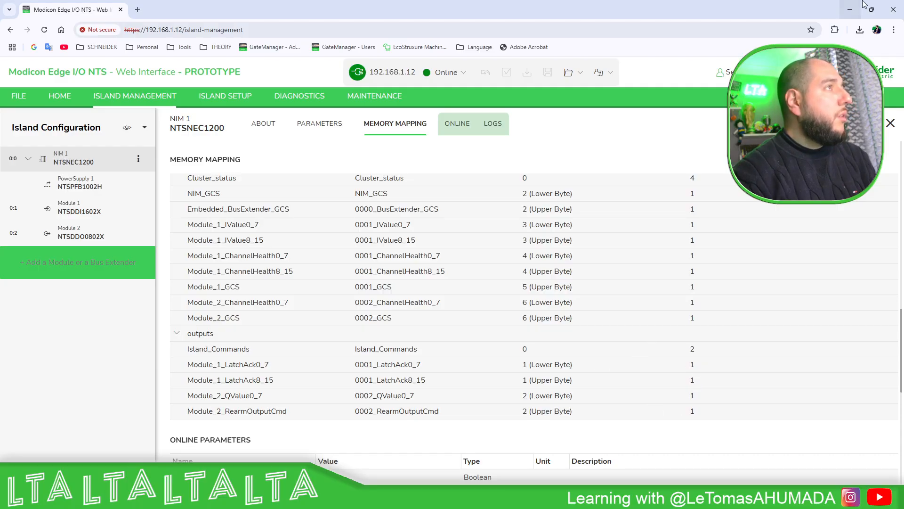
{"action": "left_click", "coordinate": [850, 10]}
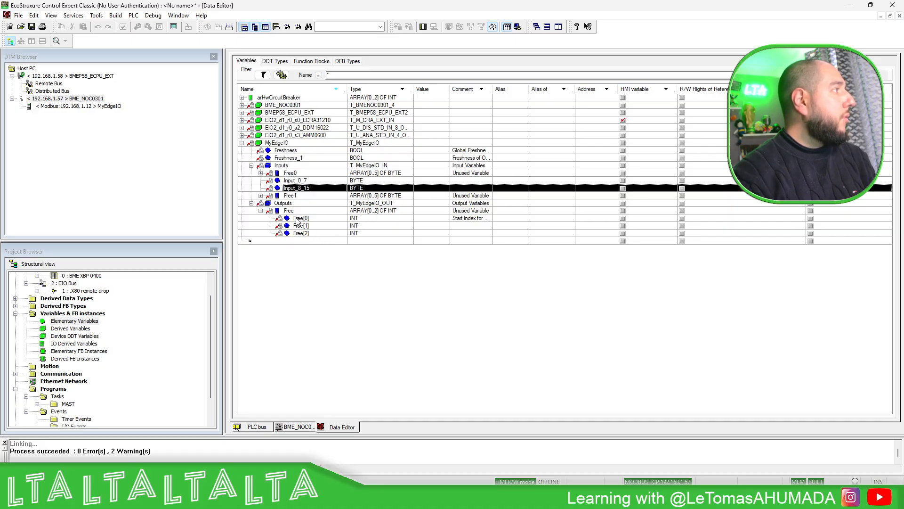
Step: Connect to the PLC and transfer the project to it with PLC Run after Transfer enabled, confirming the run
{"action": "left_click", "coordinate": [422, 28]}
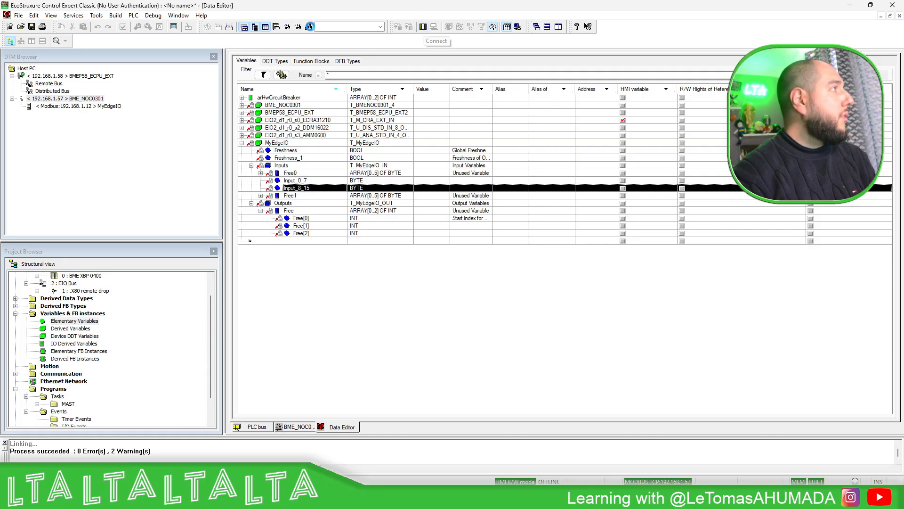
{"action": "left_click", "coordinate": [397, 27]}
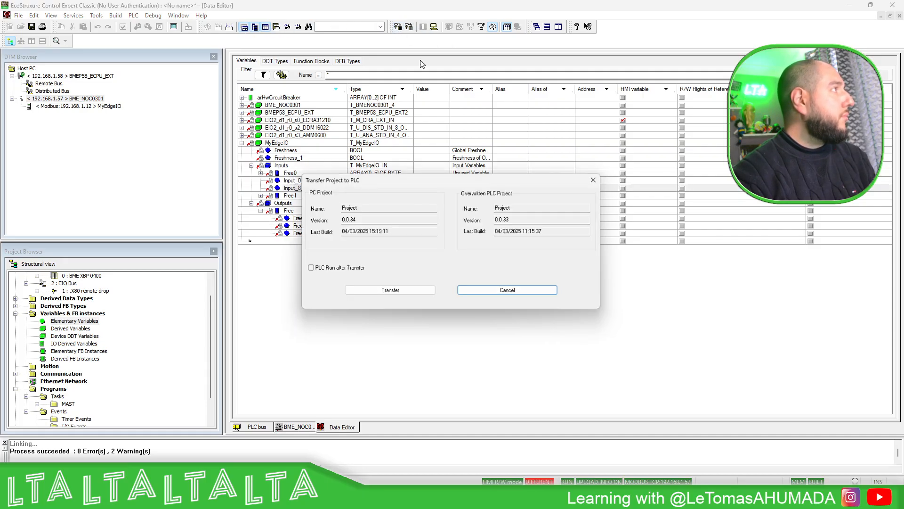
{"action": "left_click", "coordinate": [382, 292]}
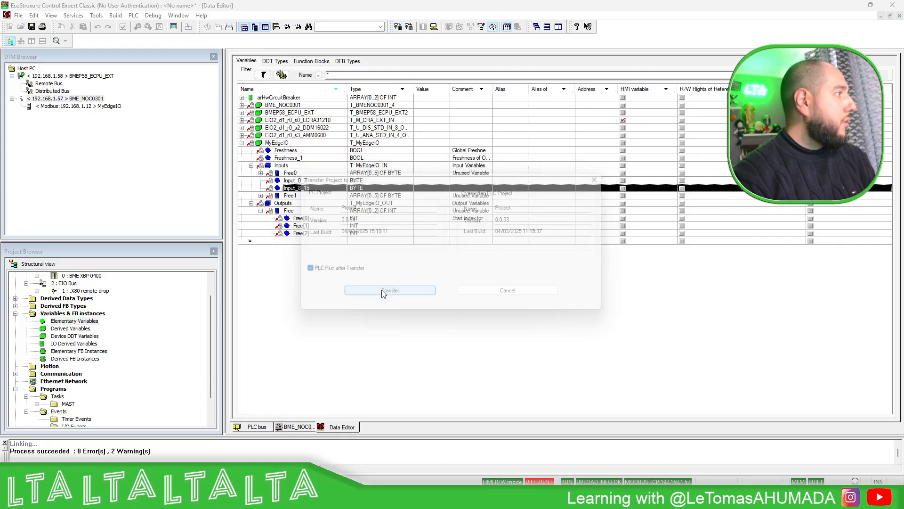
{"action": "left_click", "coordinate": [459, 276]}
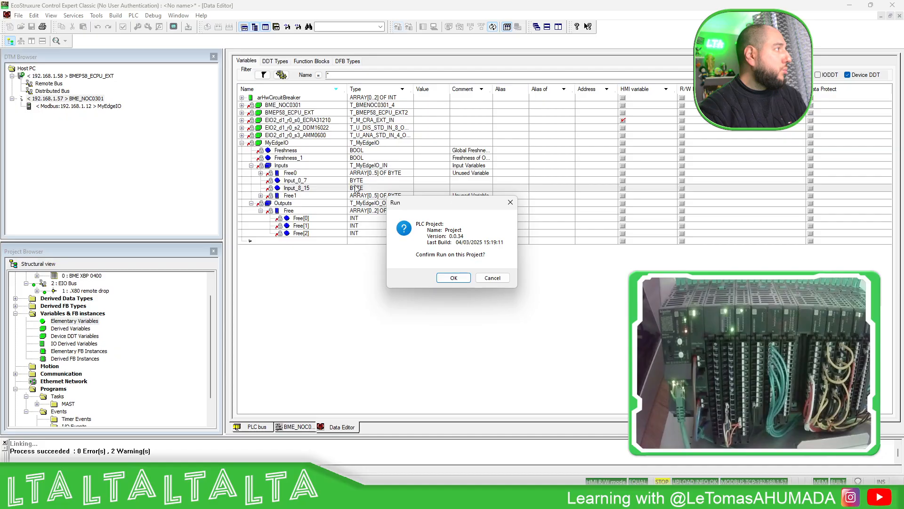
{"action": "left_click", "coordinate": [453, 278]}
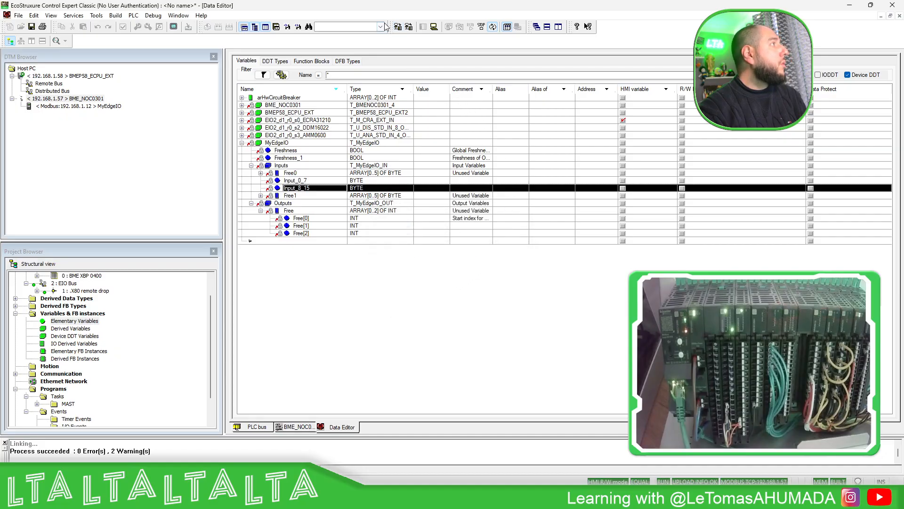
Step: Create an animation table from the MyEdgeIO variable and expand its top-level structure
{"action": "right_click", "coordinate": [274, 146]}
{"action": "left_click", "coordinate": [325, 309]}
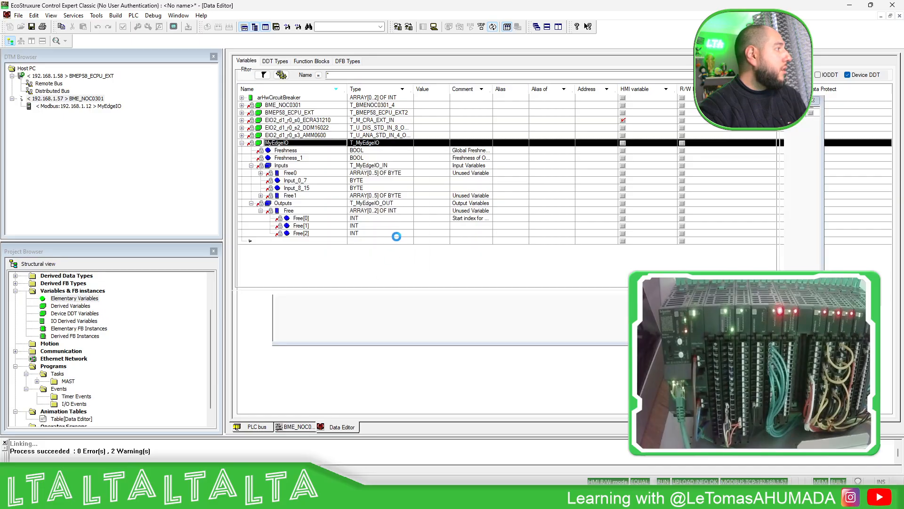
{"action": "left_click", "coordinate": [241, 84]}
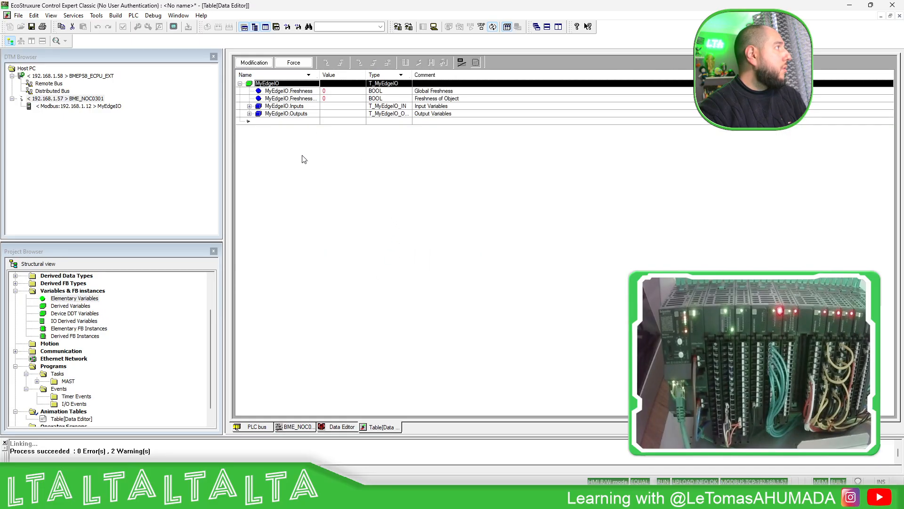
Step: Expand all MyEdgeIO input and output arrays in the animation table and widen the Name column to show the full variable names
{"action": "left_click", "coordinate": [250, 114]}
{"action": "left_click", "coordinate": [249, 106]}
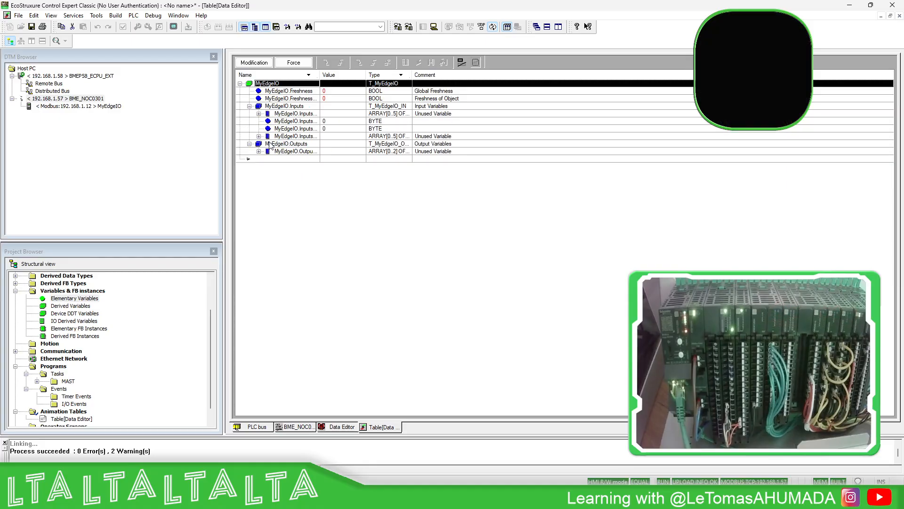
{"action": "left_click", "coordinate": [258, 114]}
{"action": "left_click", "coordinate": [258, 181]}
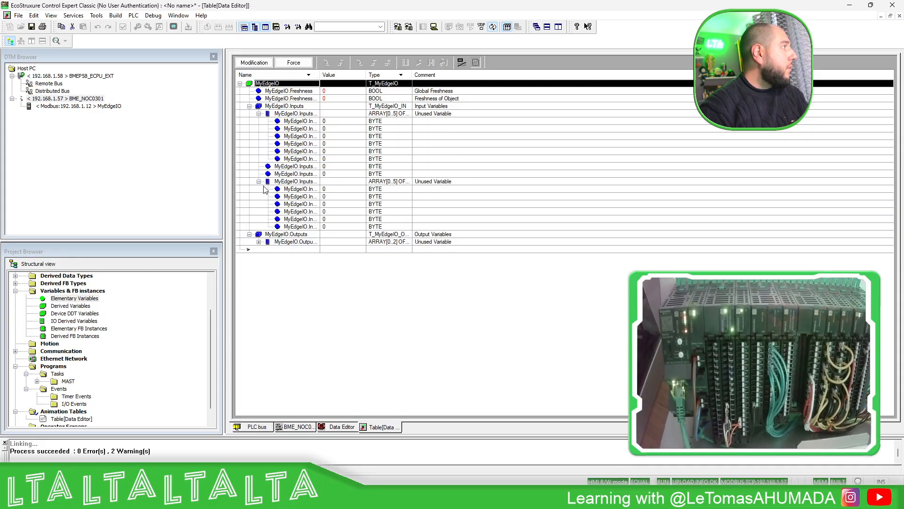
{"action": "left_click", "coordinate": [263, 241]}
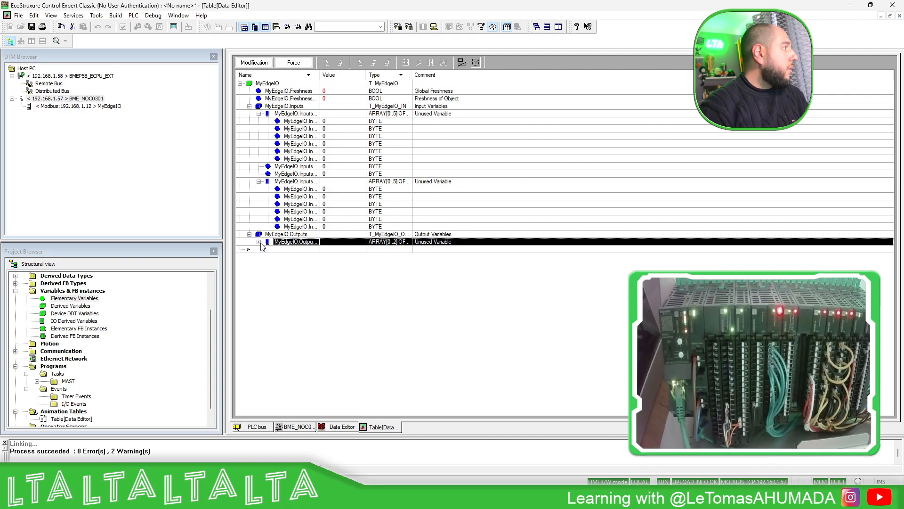
{"action": "left_click", "coordinate": [259, 241]}
{"action": "left_click", "coordinate": [325, 249]}
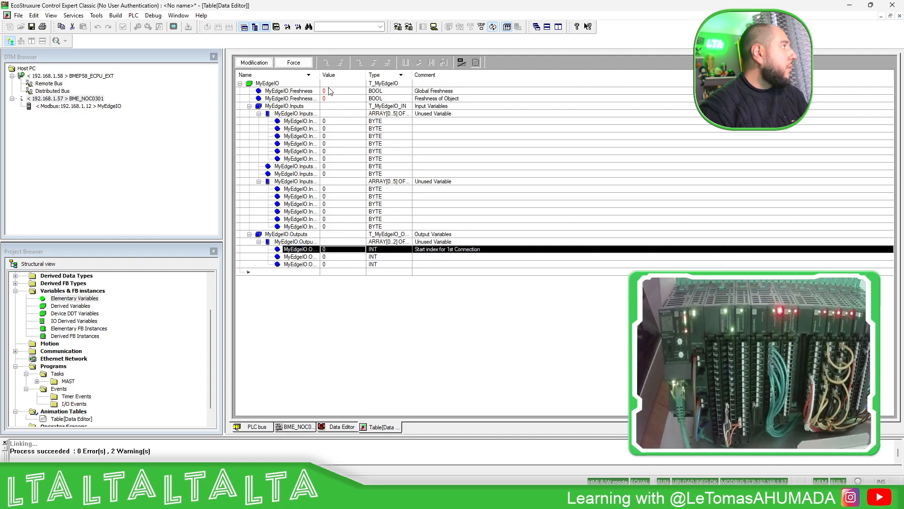
{"action": "left_click_drag", "start_coordinate": [320, 74], "coordinate": [367, 73]}
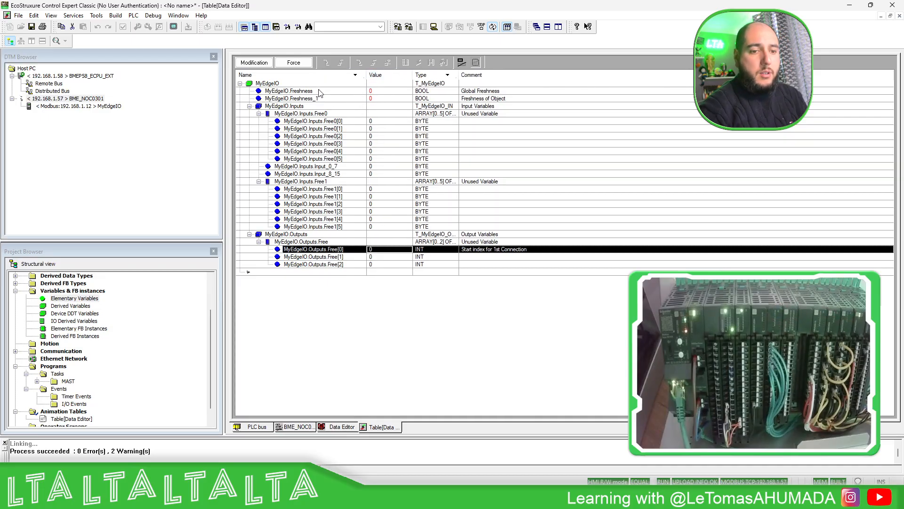
Step: Check MyEdgeIO's freshness and input values in the animation table, disconnecting from and reconnecting to the PLC
{"action": "left_click", "coordinate": [383, 92]}
{"action": "left_click", "coordinate": [384, 99]}
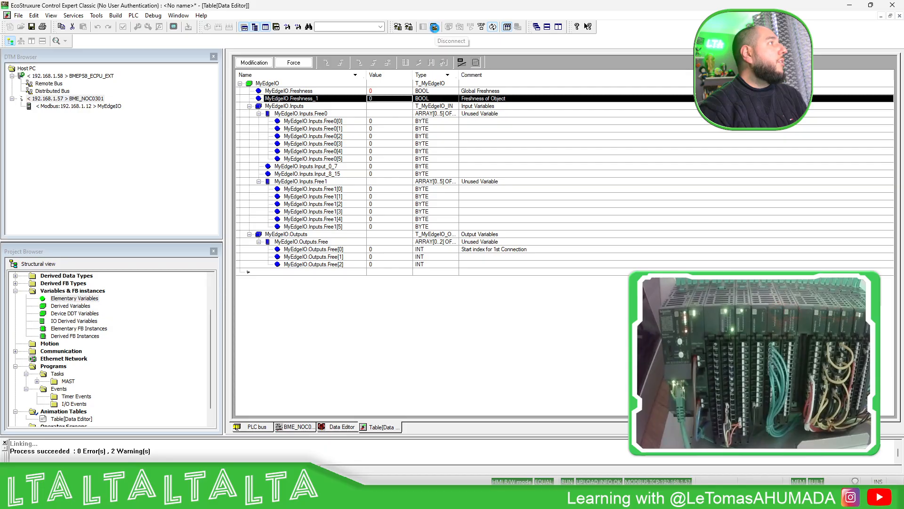
{"action": "left_click", "coordinate": [434, 28]}
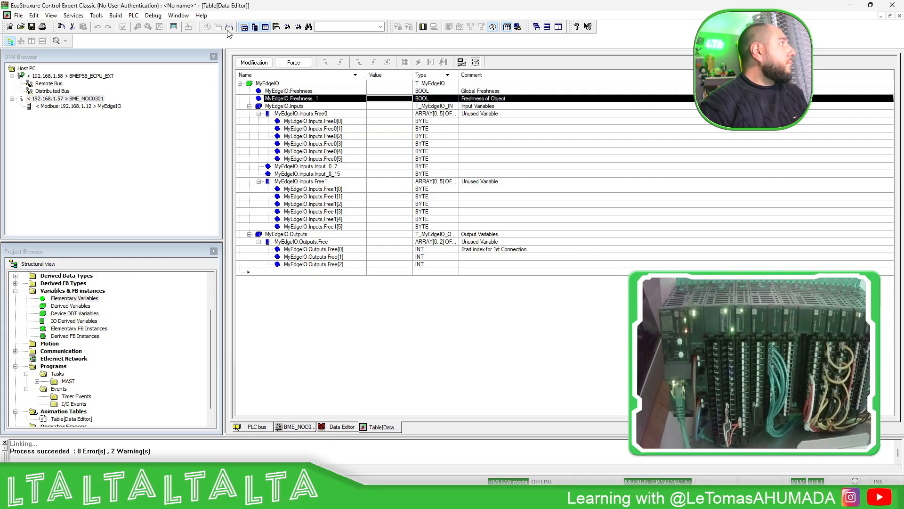
{"action": "left_click", "coordinate": [424, 29]}
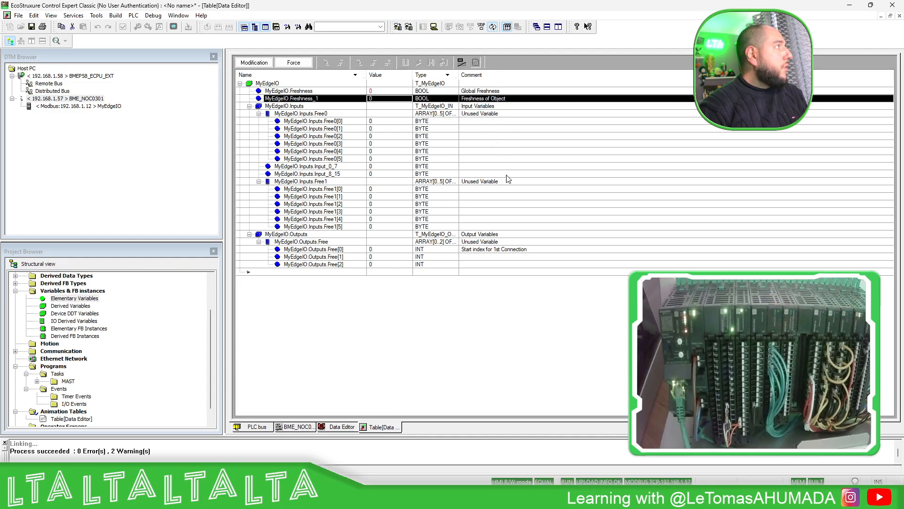
{"action": "left_click", "coordinate": [330, 114]}
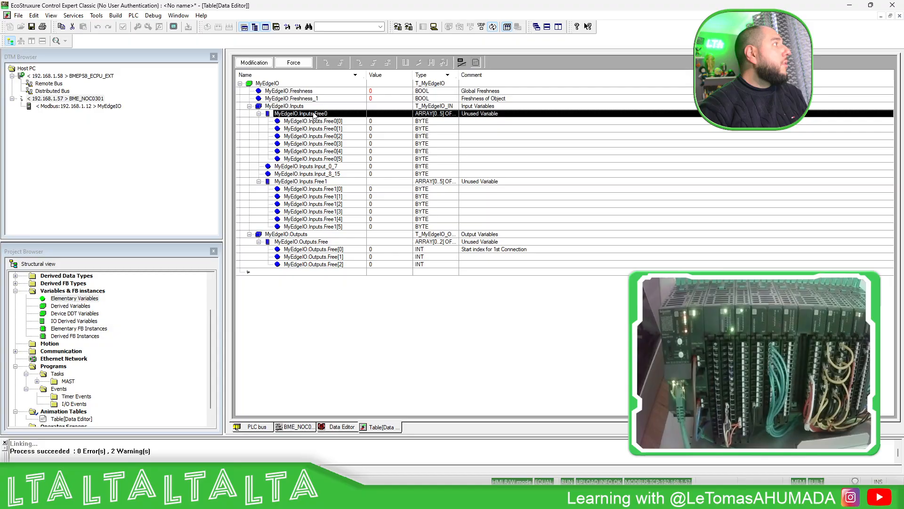
Step: Review MyEdgeIO's address and request settings in the BME_NOC0301 configuration
{"action": "left_click", "coordinate": [329, 99]}
{"action": "left_click", "coordinate": [342, 106]}
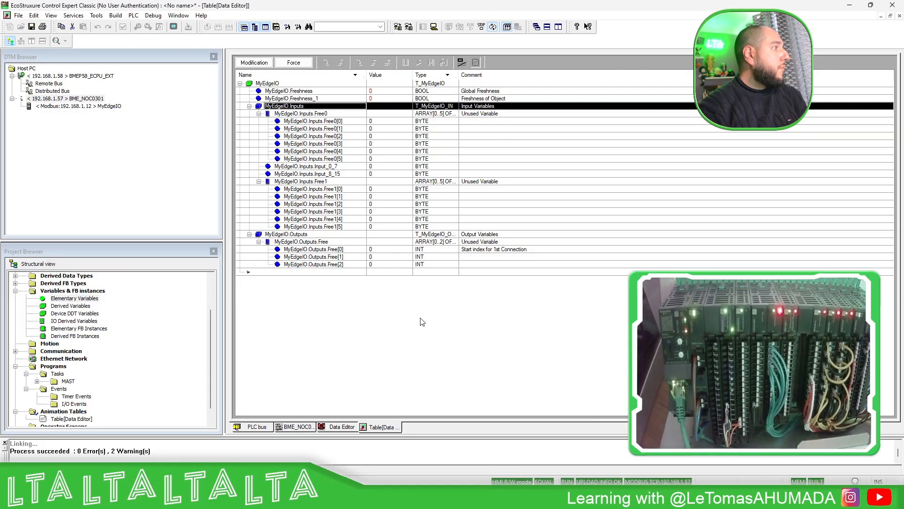
{"action": "left_click", "coordinate": [337, 151]}
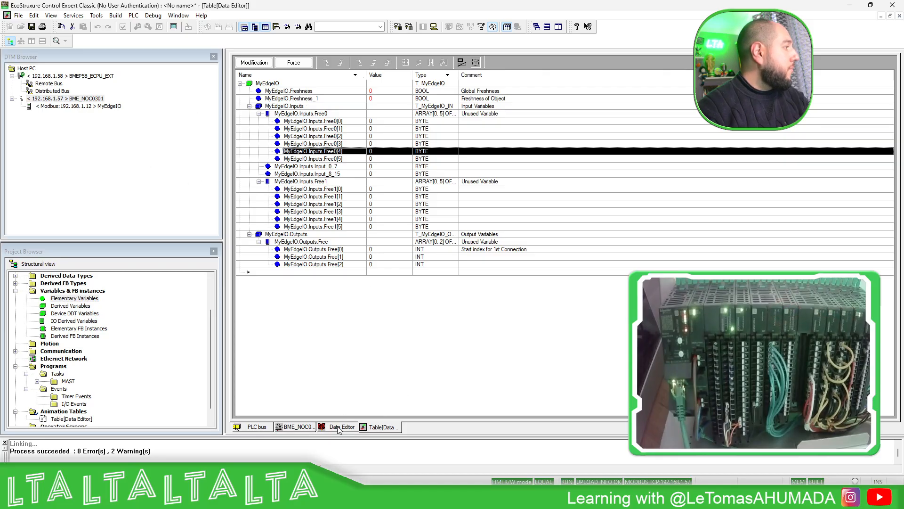
{"action": "left_click", "coordinate": [296, 427]}
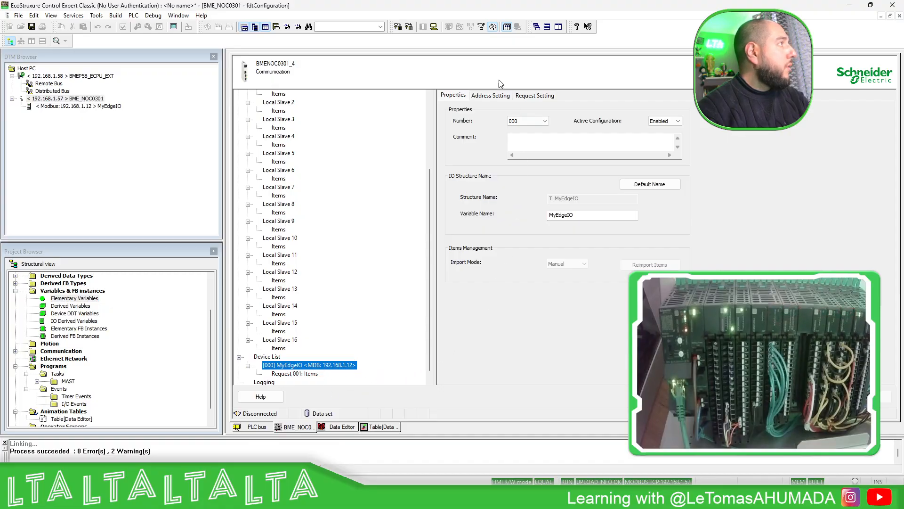
{"action": "left_click", "coordinate": [491, 95]}
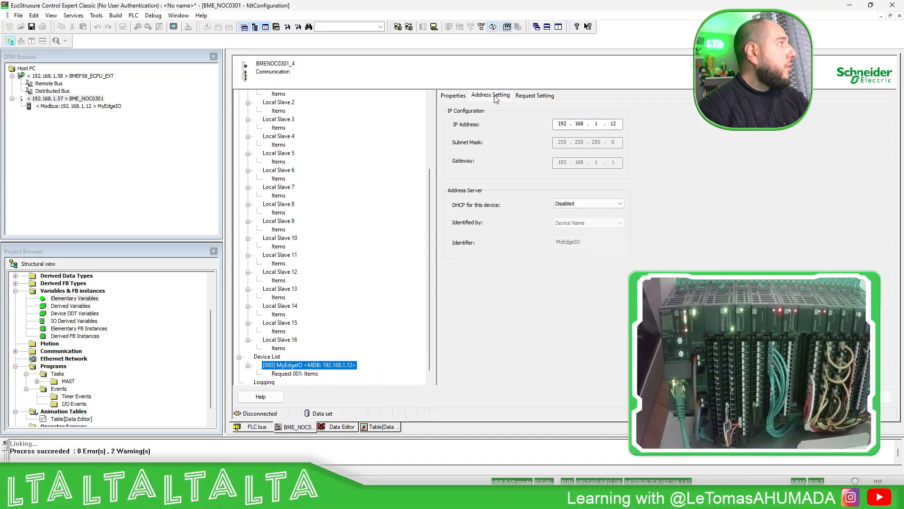
{"action": "left_click", "coordinate": [534, 96]}
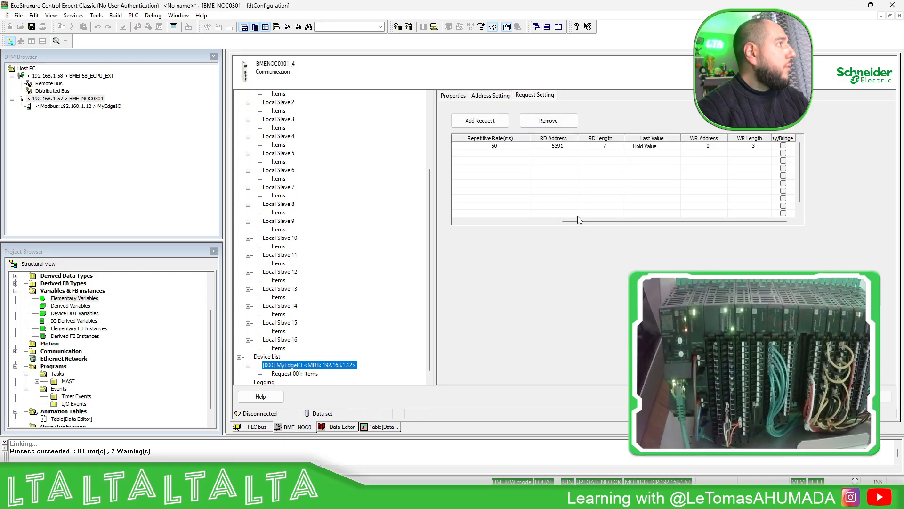
{"action": "left_click_drag", "start_coordinate": [577, 219], "coordinate": [519, 220]}
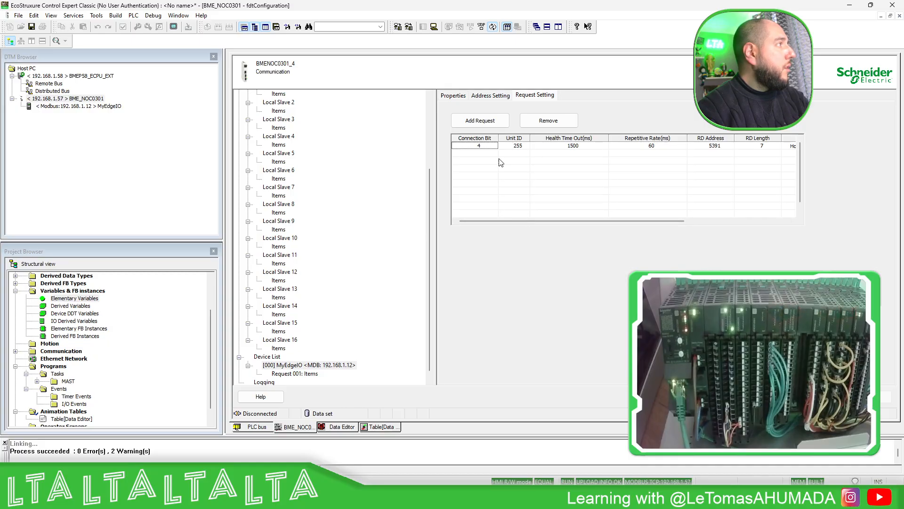
{"action": "left_click", "coordinate": [626, 497]}
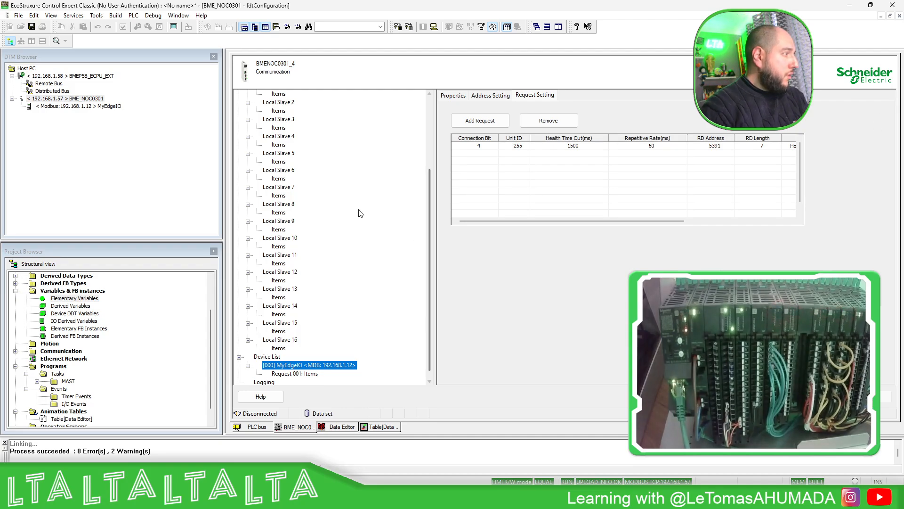
Step: Recheck MyEdgeIO's freshness and the Input_0_7 and Input_8_15 values in the animation table
{"action": "left_click", "coordinate": [379, 426]}
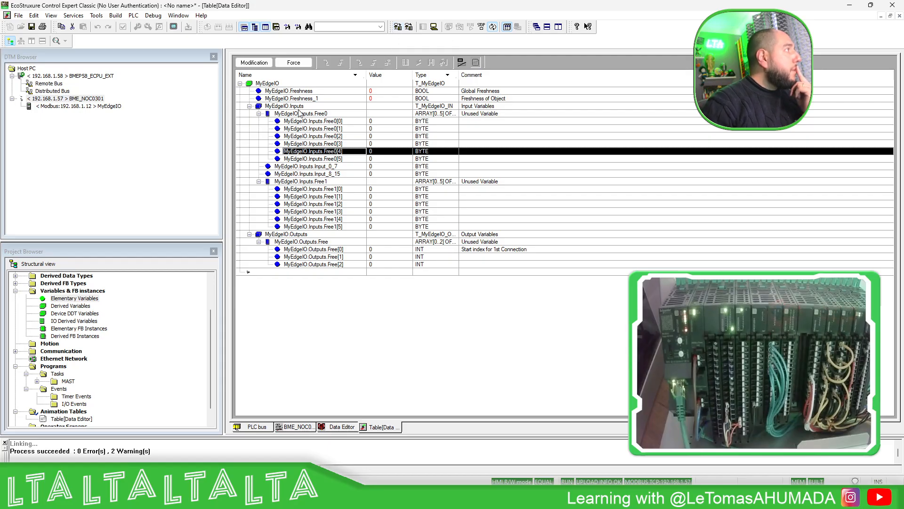
{"action": "left_click", "coordinate": [315, 93]}
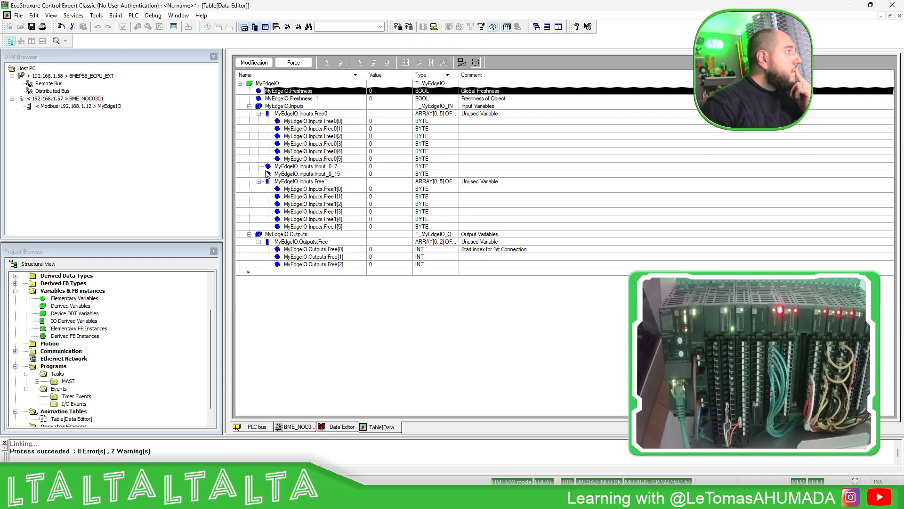
{"action": "left_click", "coordinate": [339, 167]}
{"action": "left_click", "coordinate": [342, 175]}
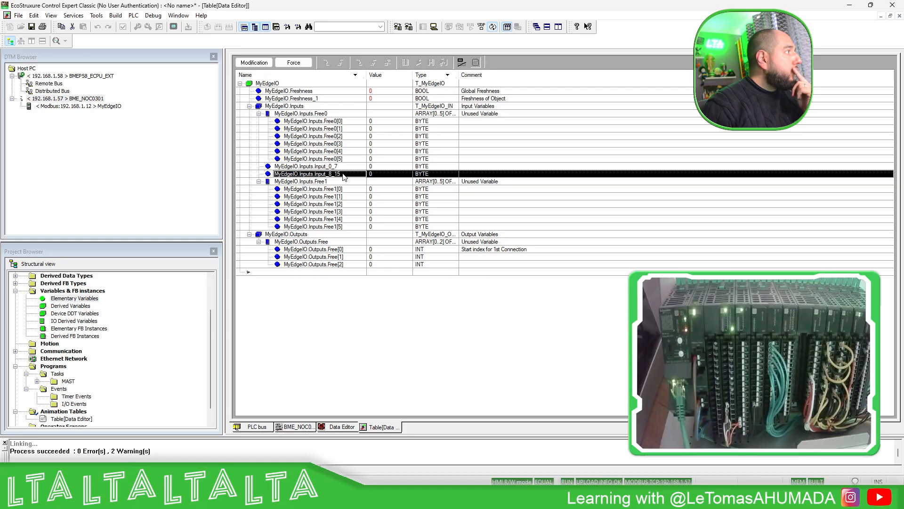
{"action": "left_click", "coordinate": [90, 107]}
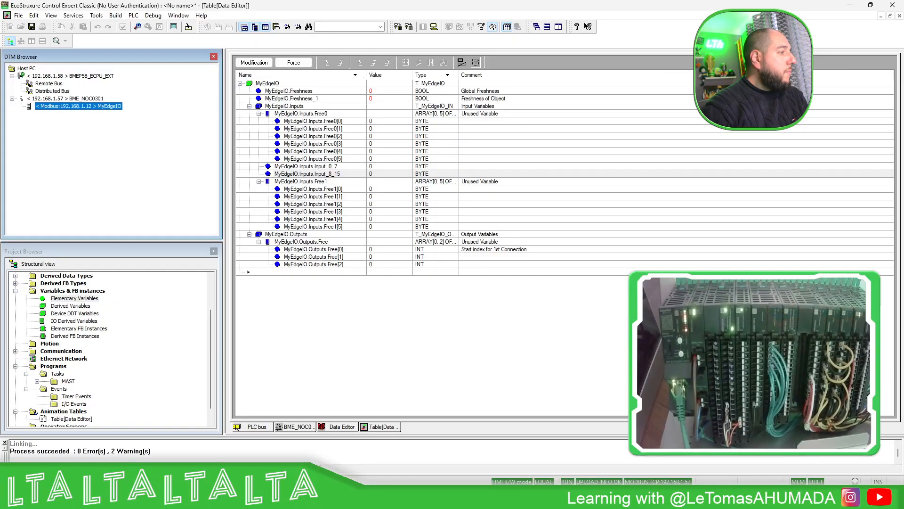
Step: Switch to the Modicon Edge I/O NTS web interface and unlock the session with the administrator account password
{"action": "key", "text": "alt+Tab"}
{"action": "left_click", "coordinate": [474, 282]}
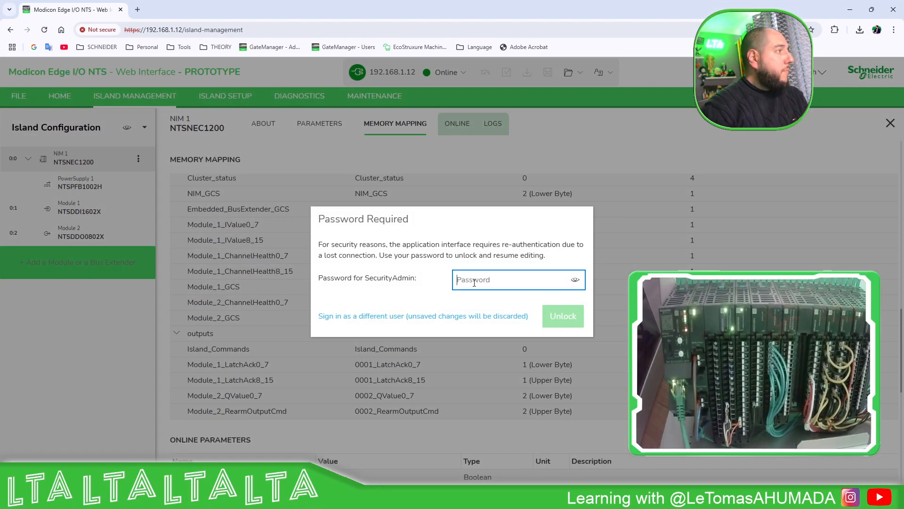
{"action": "type", "text": "••••••••••"}
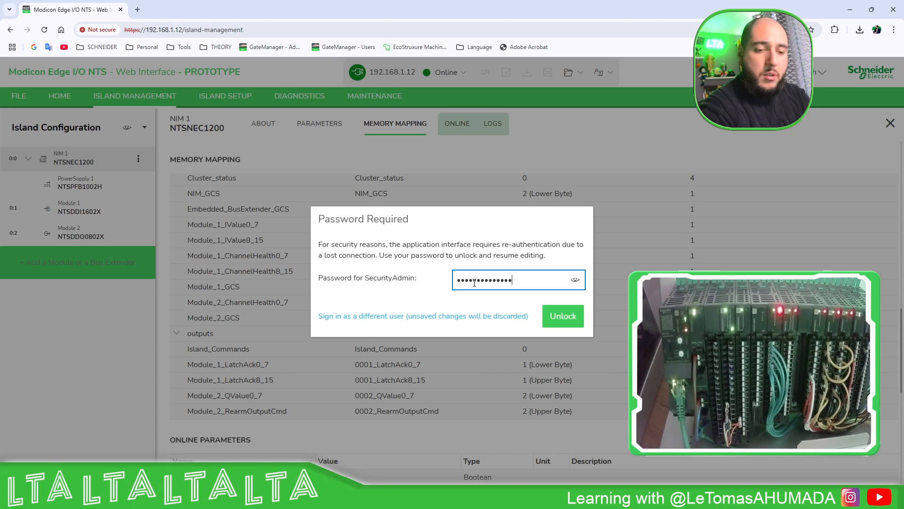
{"action": "type", "text": "•"}
{"action": "left_click", "coordinate": [569, 317]}
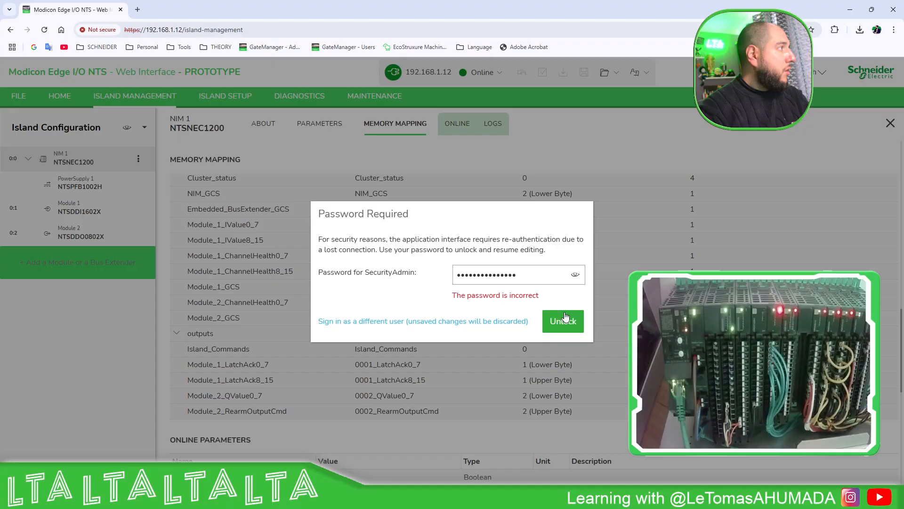
{"action": "left_click", "coordinate": [575, 274]}
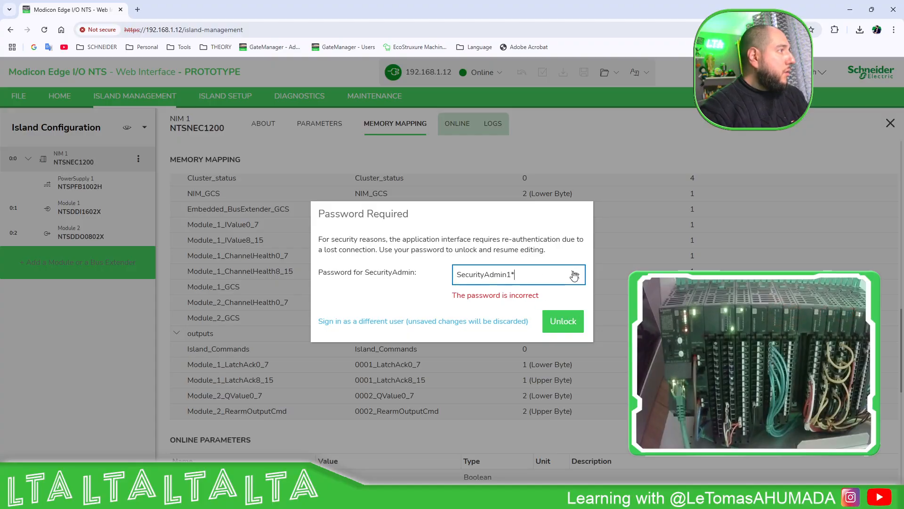
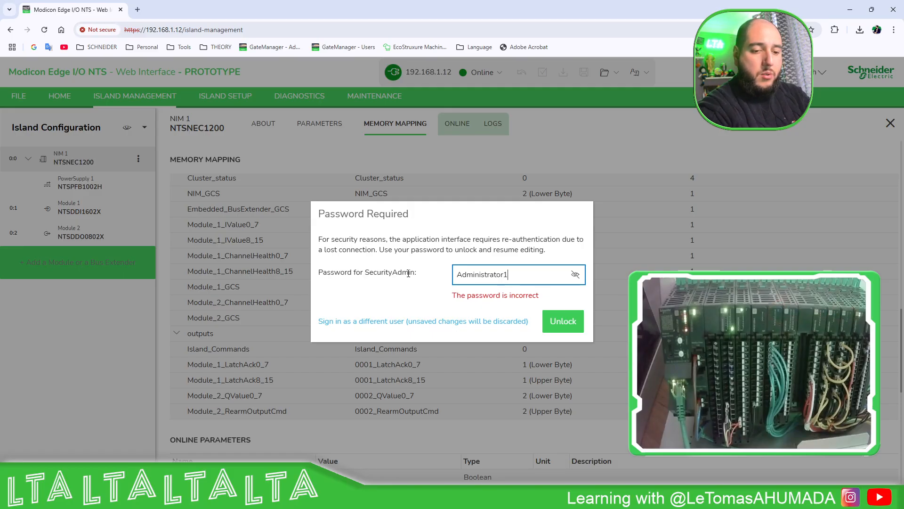
{"action": "left_click", "coordinate": [551, 324]}
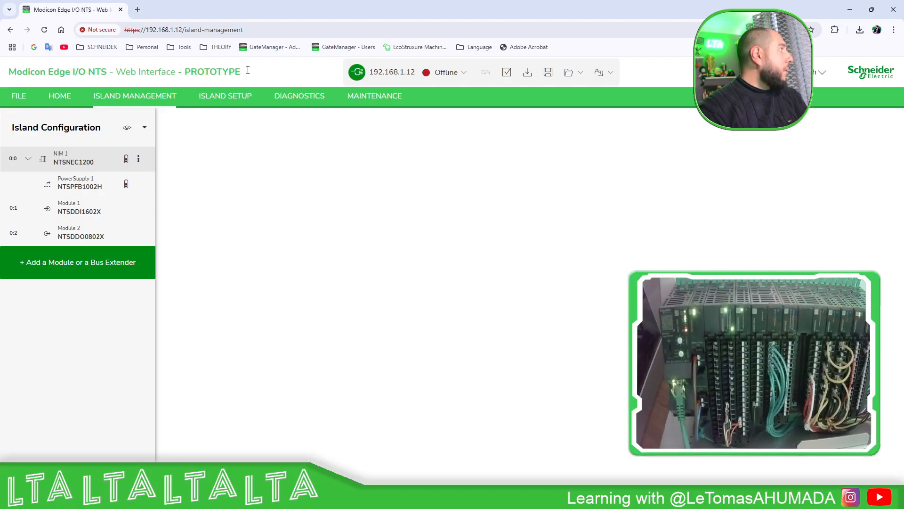
Step: Set the island online and review the NTSNEC1200 network interface module's parameters
{"action": "left_click", "coordinate": [451, 76]}
{"action": "left_click", "coordinate": [443, 96]}
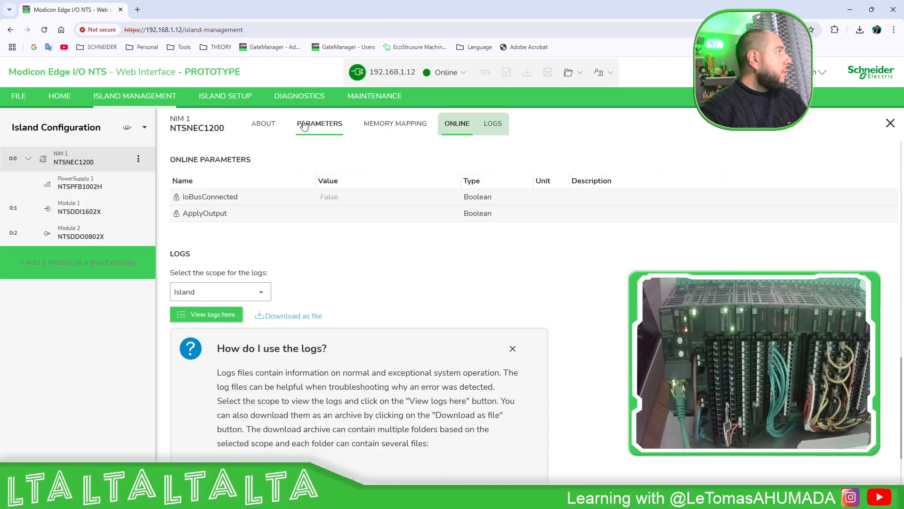
{"action": "left_click", "coordinate": [316, 125]}
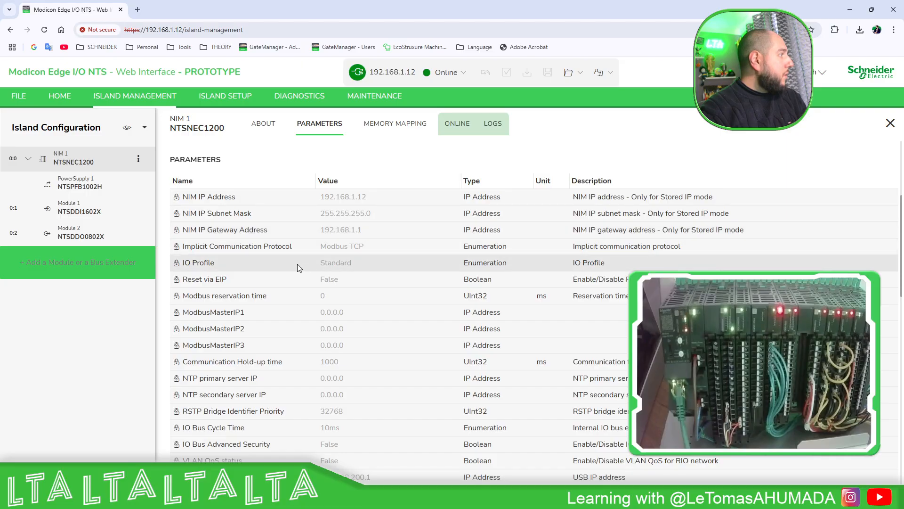
{"action": "scroll", "coordinate": [298, 263], "scroll_direction": "down", "scroll_amount": 1}
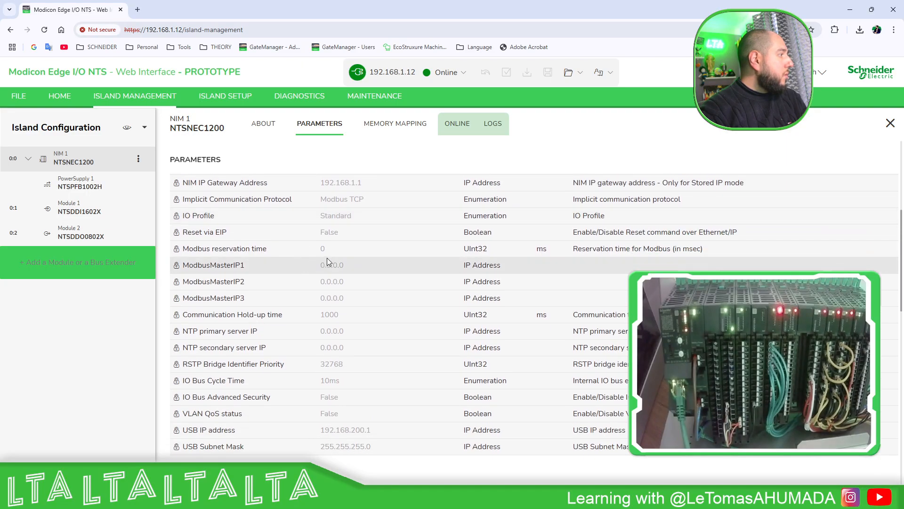
{"action": "left_click", "coordinate": [300, 100]}
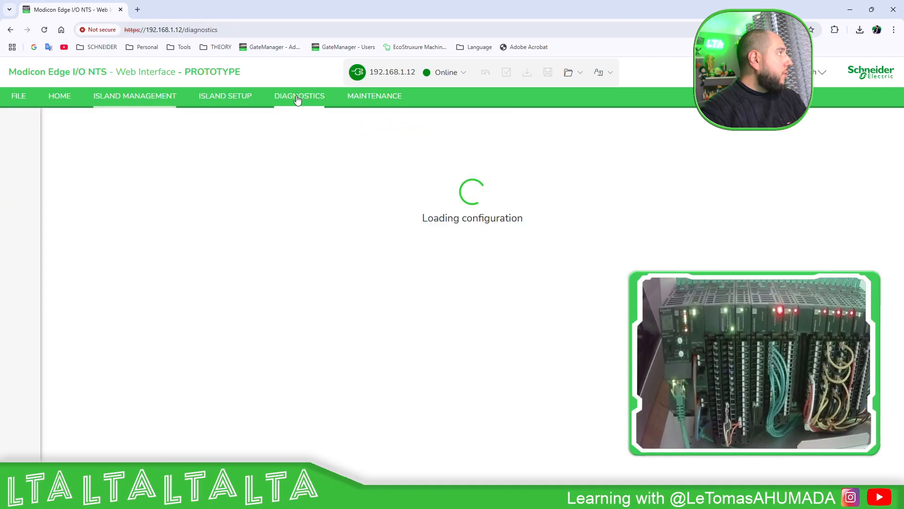
Step: Check the Modbus TCP Server state in the island's Network Interface settings
{"action": "left_click", "coordinate": [213, 100]}
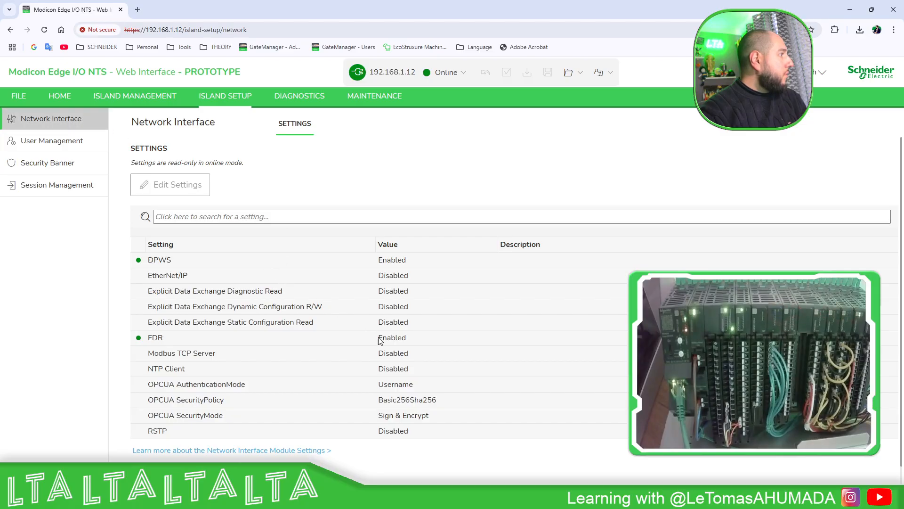
{"action": "double_click", "coordinate": [406, 356]}
{"action": "left_click", "coordinate": [410, 356]}
{"action": "double_click", "coordinate": [413, 357]}
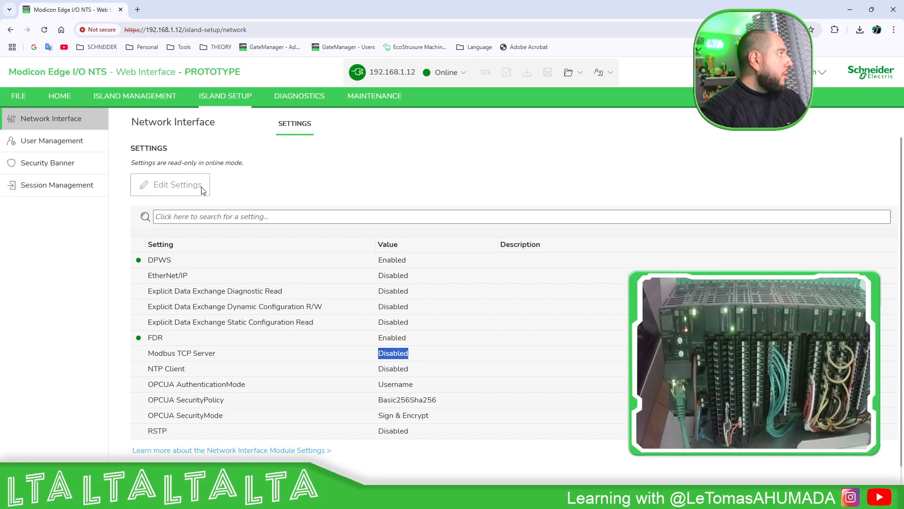
Step: Set the island offline, enable Modbus TCP Server in the Network Interface settings and apply the change
{"action": "left_click", "coordinate": [179, 185]}
{"action": "left_click", "coordinate": [446, 73]}
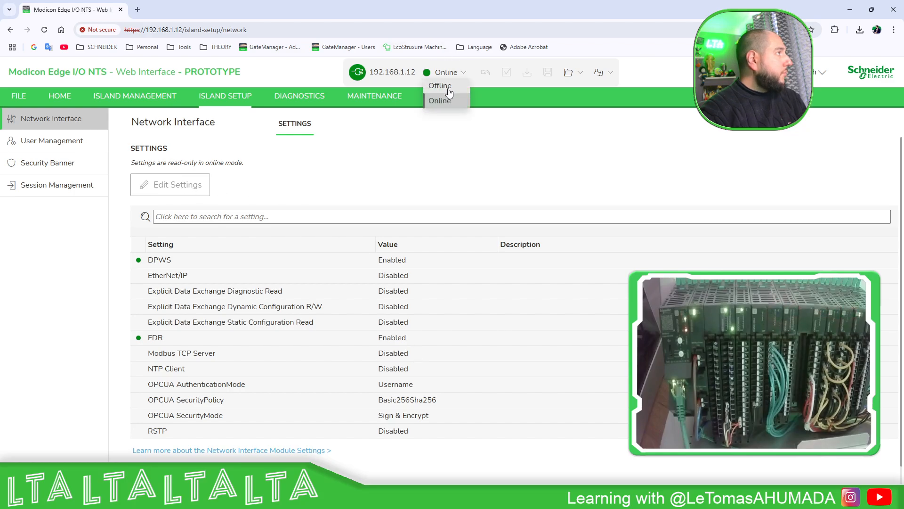
{"action": "left_click", "coordinate": [447, 91]}
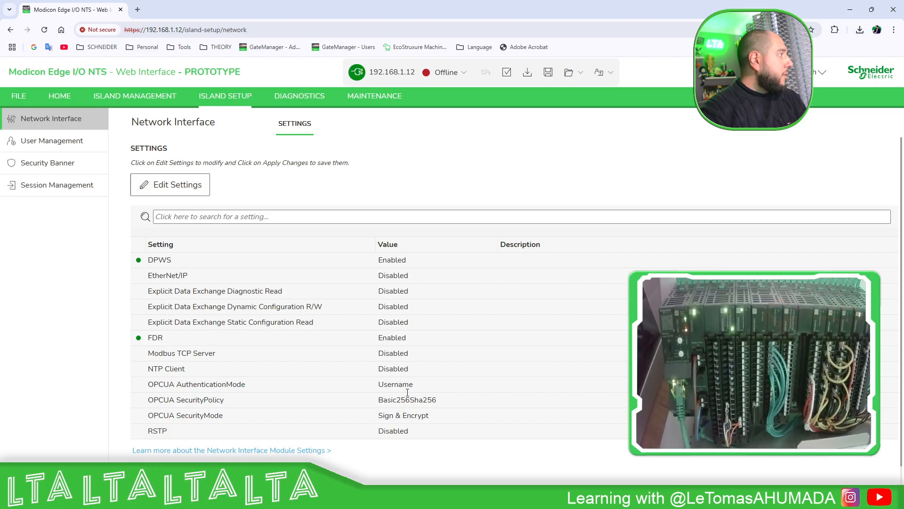
{"action": "double_click", "coordinate": [401, 356]}
{"action": "left_click", "coordinate": [159, 184]}
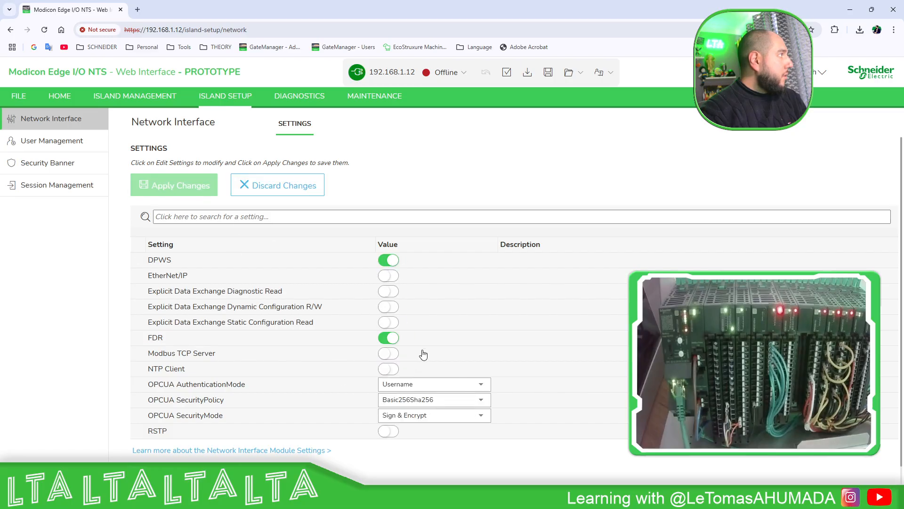
{"action": "left_click", "coordinate": [383, 355]}
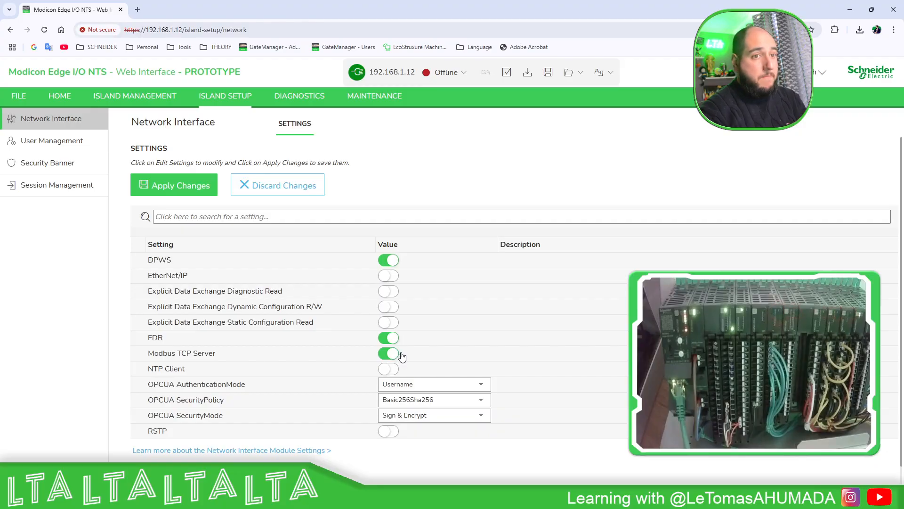
{"action": "left_click", "coordinate": [174, 185]}
{"action": "left_click", "coordinate": [571, 310]}
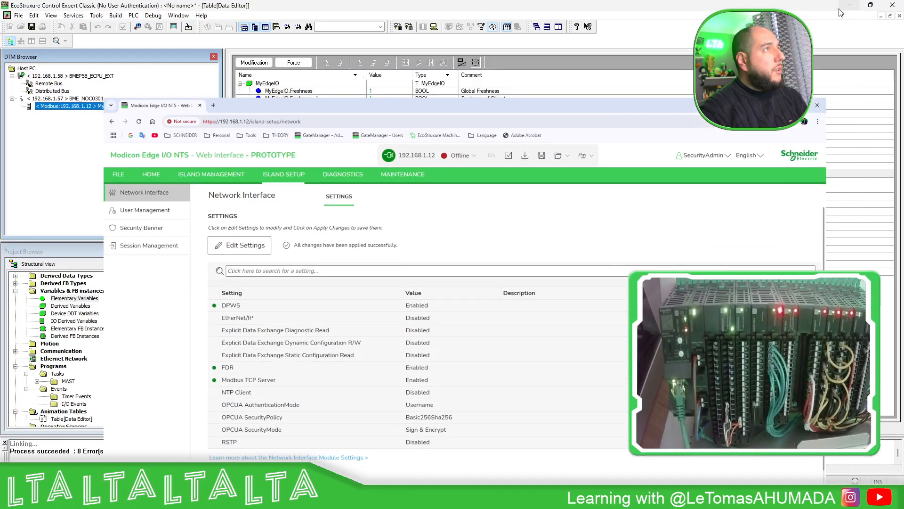
Step: Return to Control Expert, display MyEdgeIO.Inputs.Input_8_15 in binary format and widen the Value column
{"action": "left_click", "coordinate": [850, 9]}
{"action": "left_click", "coordinate": [330, 91]}
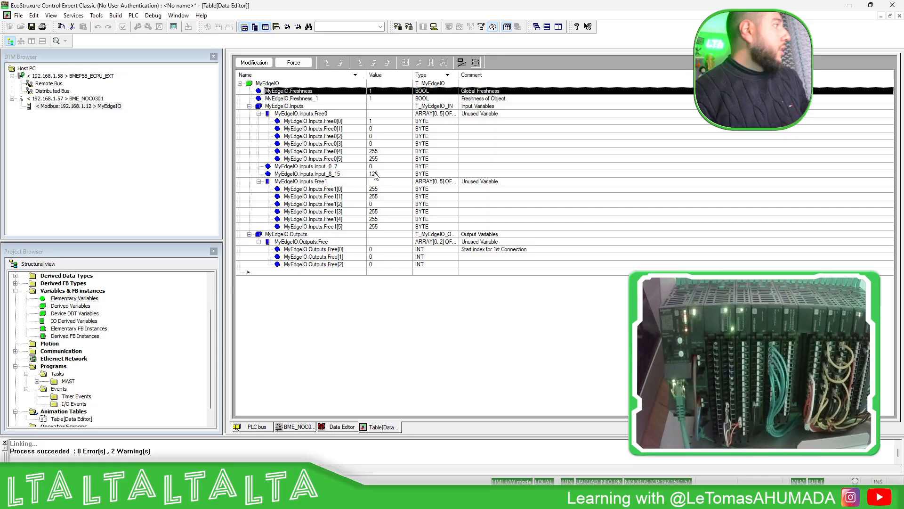
{"action": "right_click", "coordinate": [396, 174]}
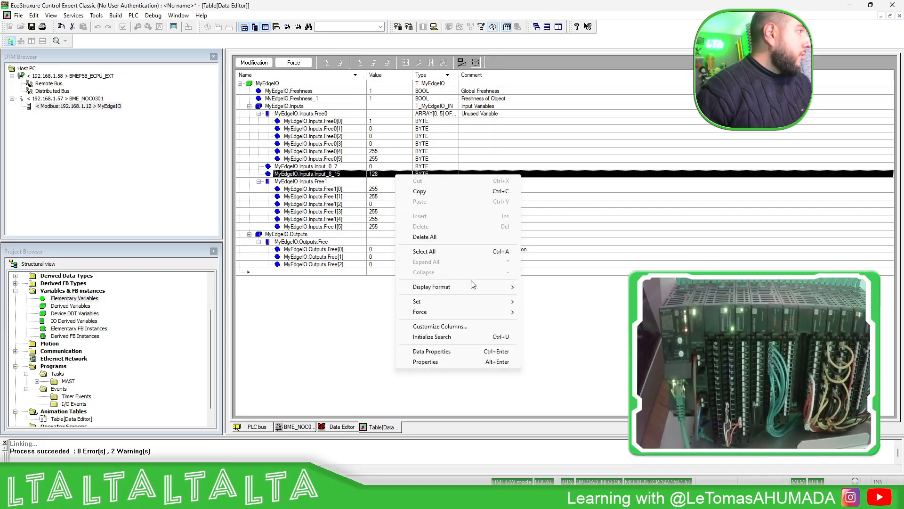
{"action": "mouse_move", "coordinate": [473, 286]}
{"action": "left_click", "coordinate": [542, 307]}
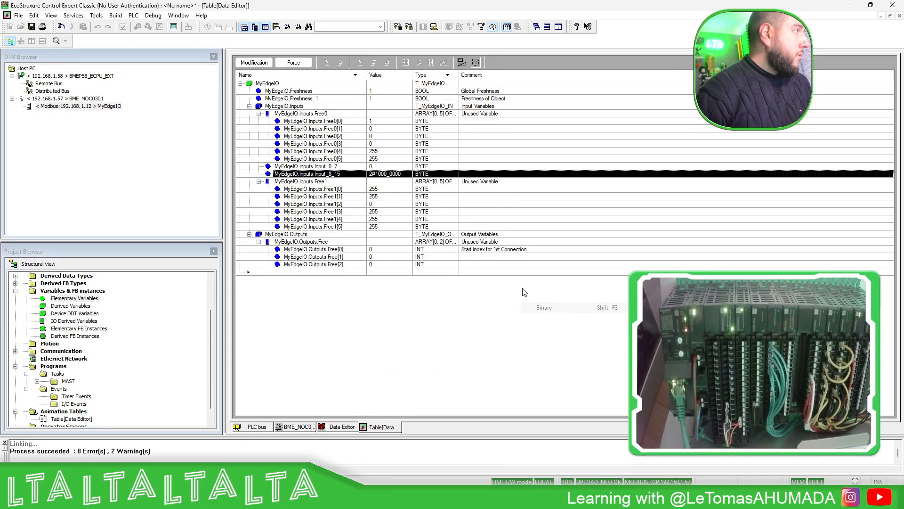
{"action": "left_click_drag", "start_coordinate": [413, 71], "coordinate": [432, 70]}
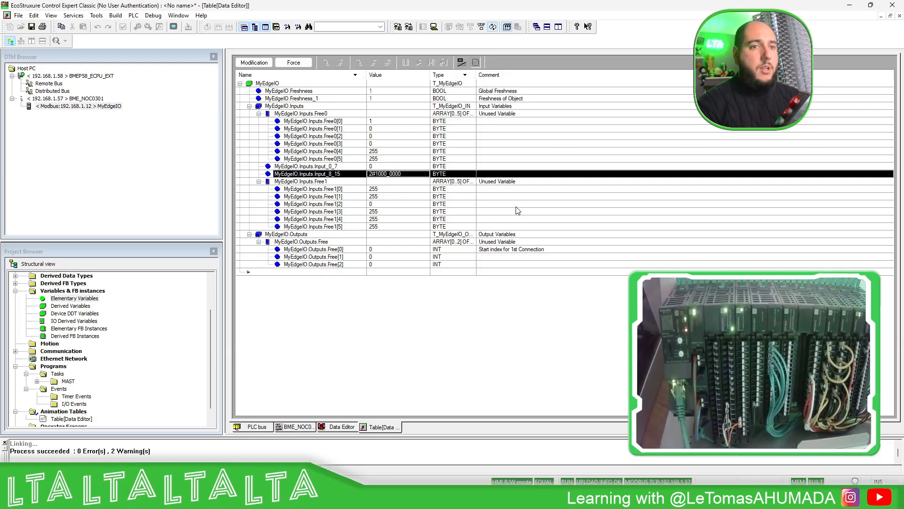
Step: Enable Modification mode in the animation table and confirm the value of MyEdgeIO.Outputs.Free[2] as 0
{"action": "left_click", "coordinate": [379, 264]}
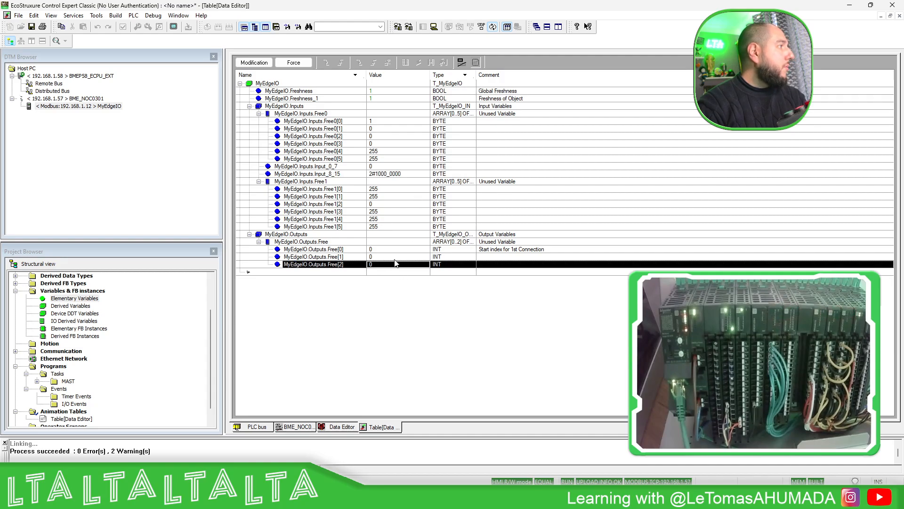
{"action": "left_click", "coordinate": [254, 62]}
{"action": "left_click", "coordinate": [383, 264]}
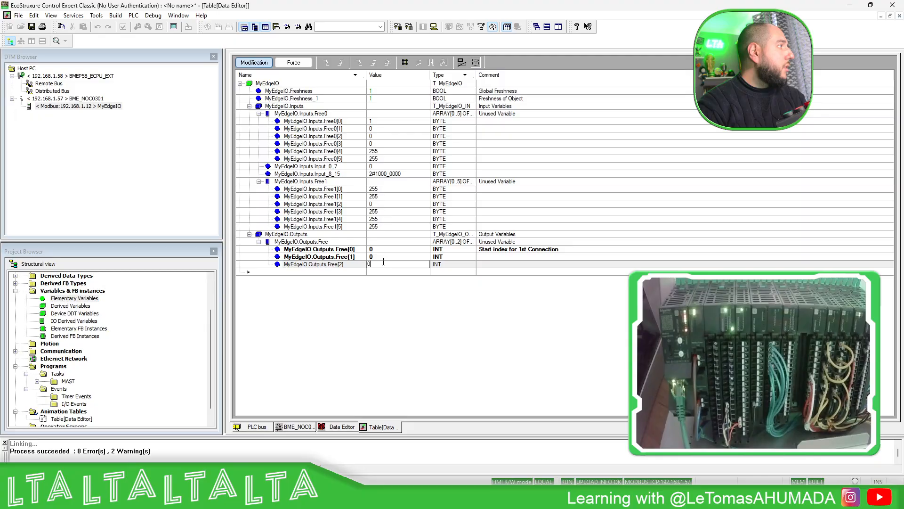
{"action": "key", "text": "Return"}
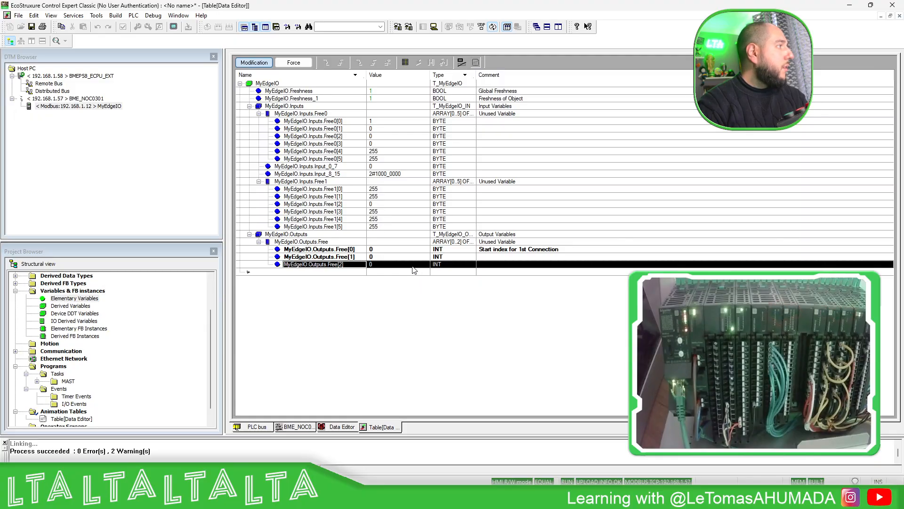
Step: Display MyEdgeIO.Outputs.Free[2] in binary format and widen the Value column to fit all 16 bits
{"action": "right_click", "coordinate": [412, 268]}
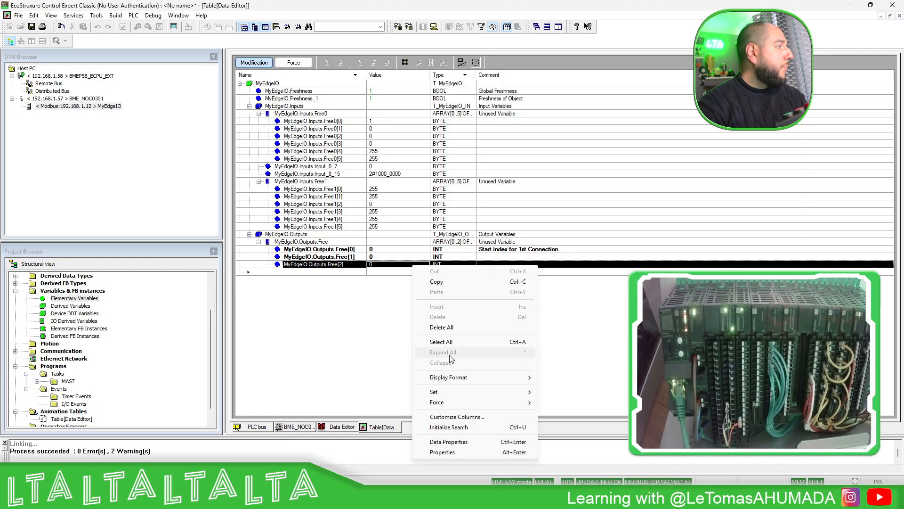
{"action": "mouse_move", "coordinate": [508, 377]}
{"action": "left_click", "coordinate": [561, 398]}
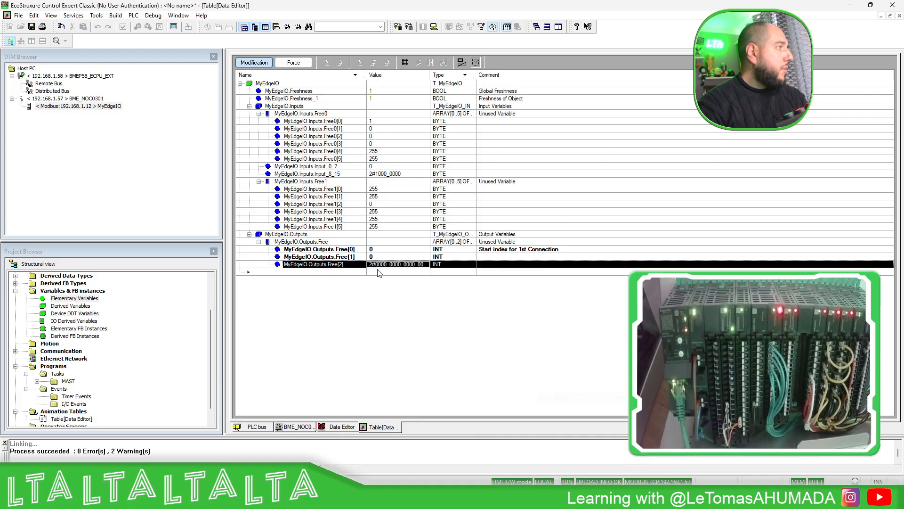
{"action": "left_click_drag", "start_coordinate": [430, 75], "coordinate": [511, 75]}
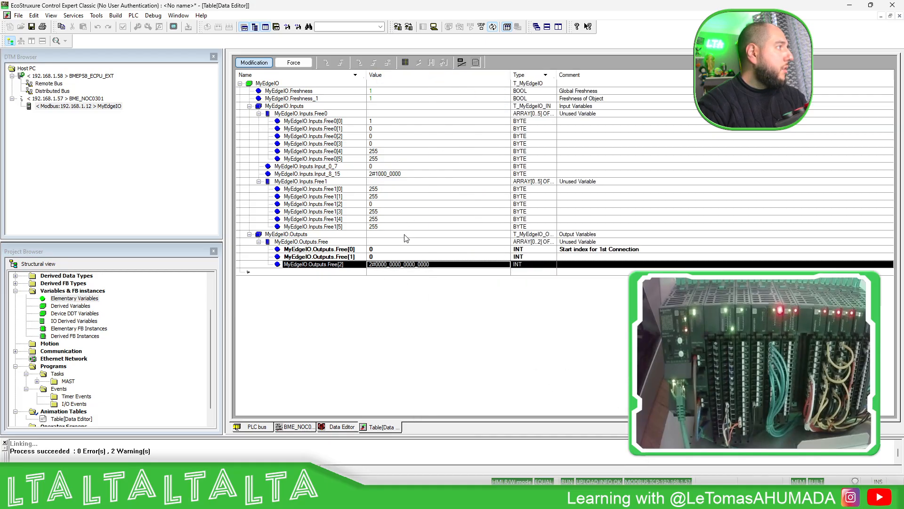
Step: Set MyEdgeIO.Outputs.Free[2] to 2#1000_0000_0000_0000
{"action": "left_click", "coordinate": [377, 264]}
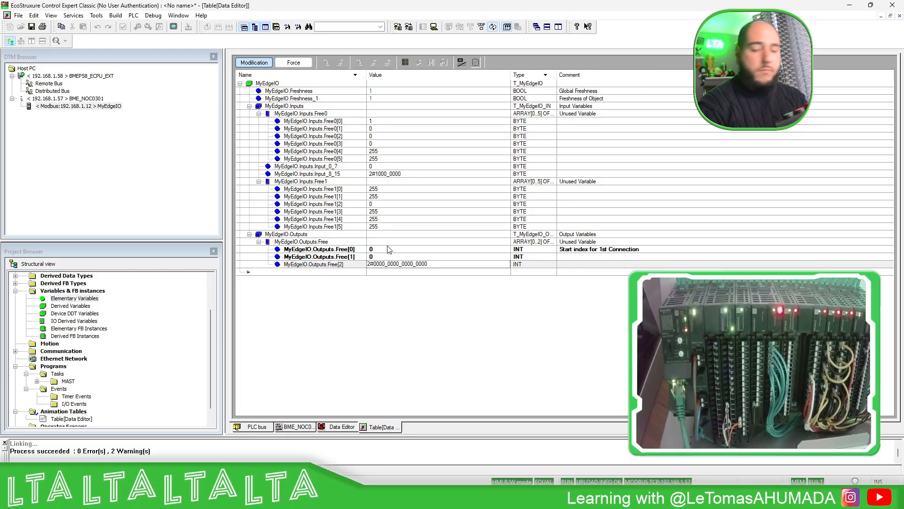
{"action": "key", "text": "BackSpace"}
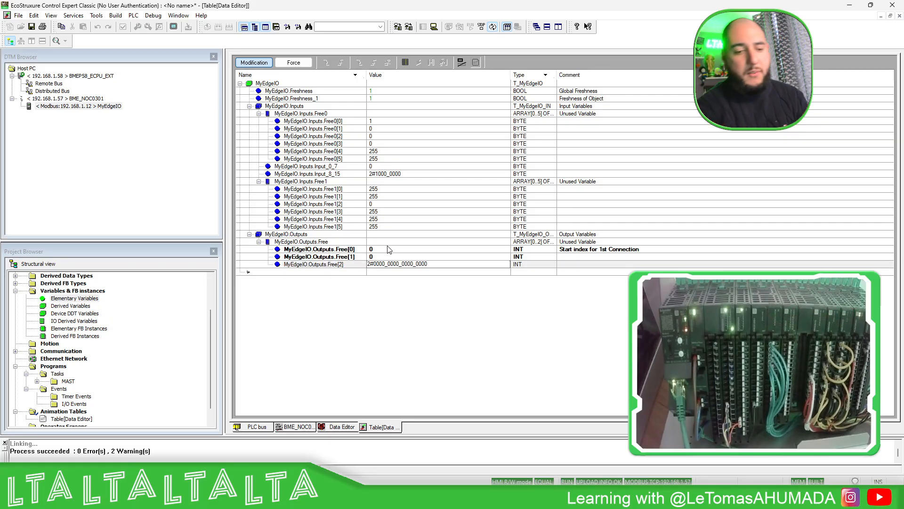
{"action": "type", "text": "1"}
{"action": "key", "text": "Return"}
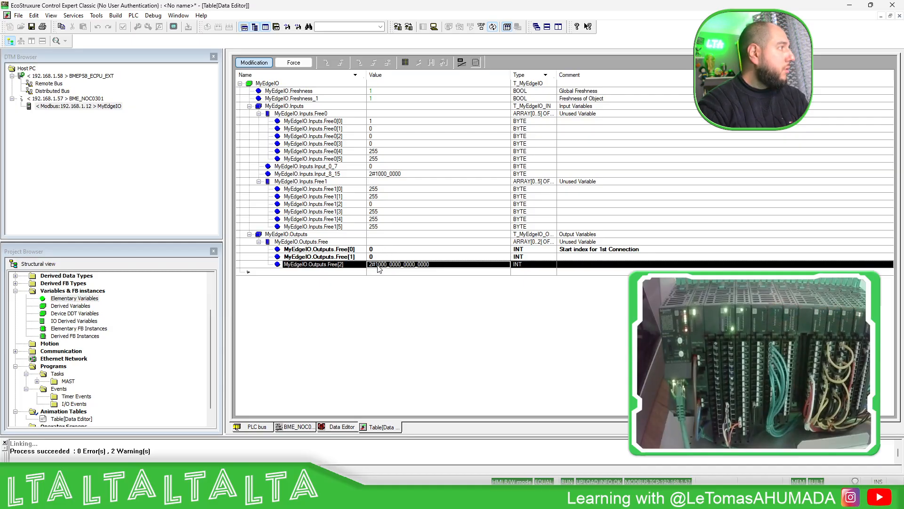
{"action": "left_click", "coordinate": [378, 265]}
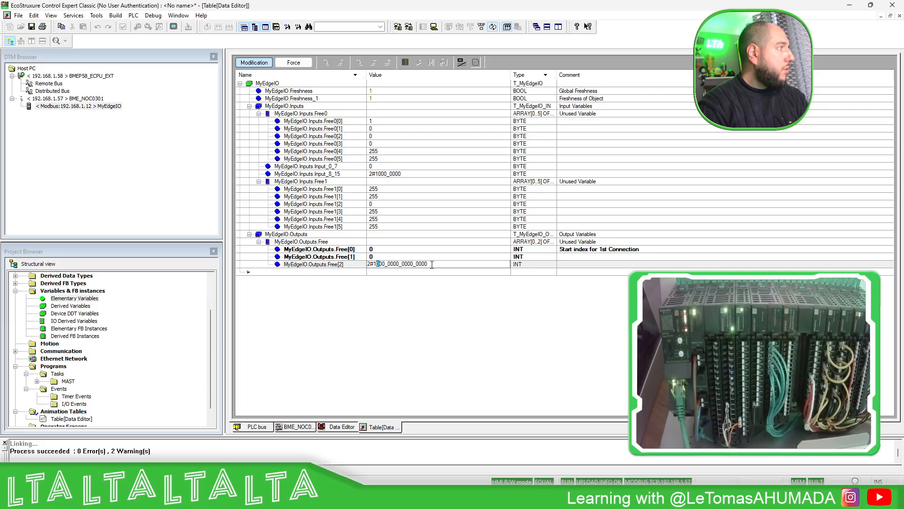
{"action": "key", "text": "Return"}
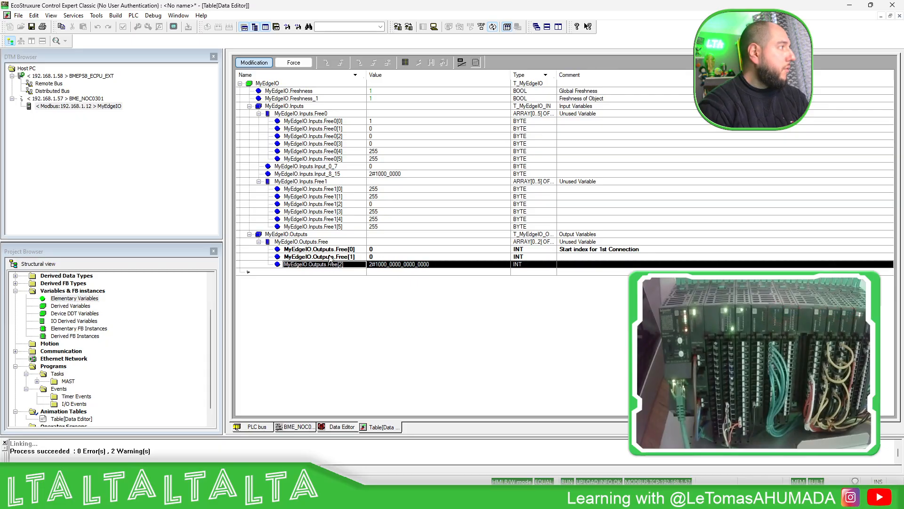
Step: Display MyEdgeIO.Outputs.Free[2] in decimal format and set its value to 255
{"action": "right_click", "coordinate": [377, 265]}
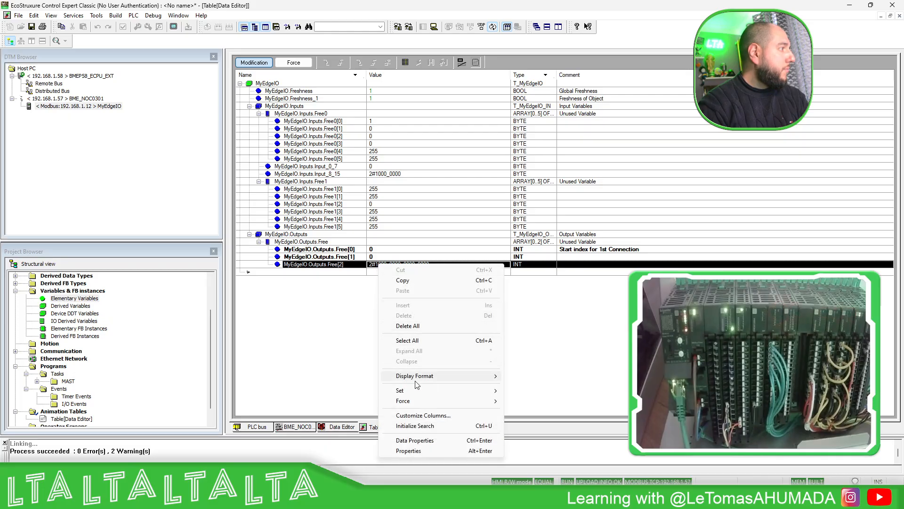
{"action": "mouse_move", "coordinate": [427, 381]}
{"action": "left_click", "coordinate": [523, 376]}
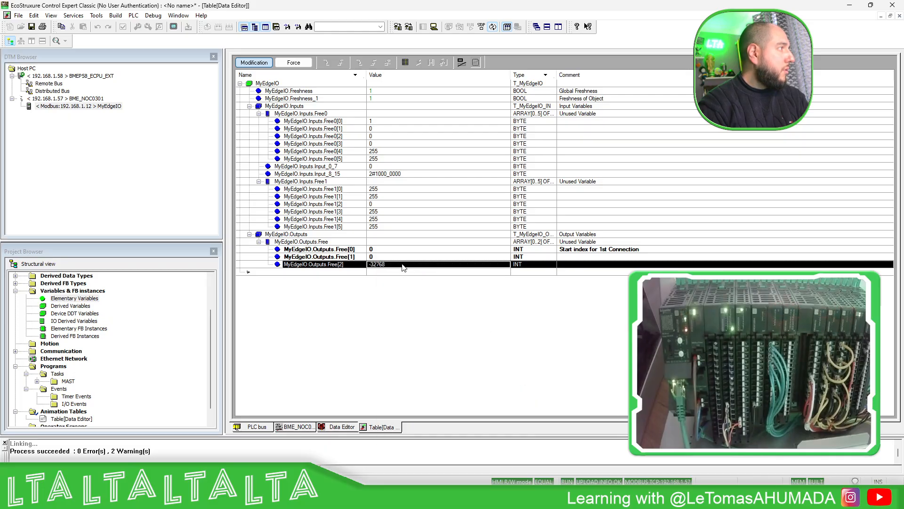
{"action": "double_click", "coordinate": [395, 266]}
{"action": "left_click", "coordinate": [346, 264]}
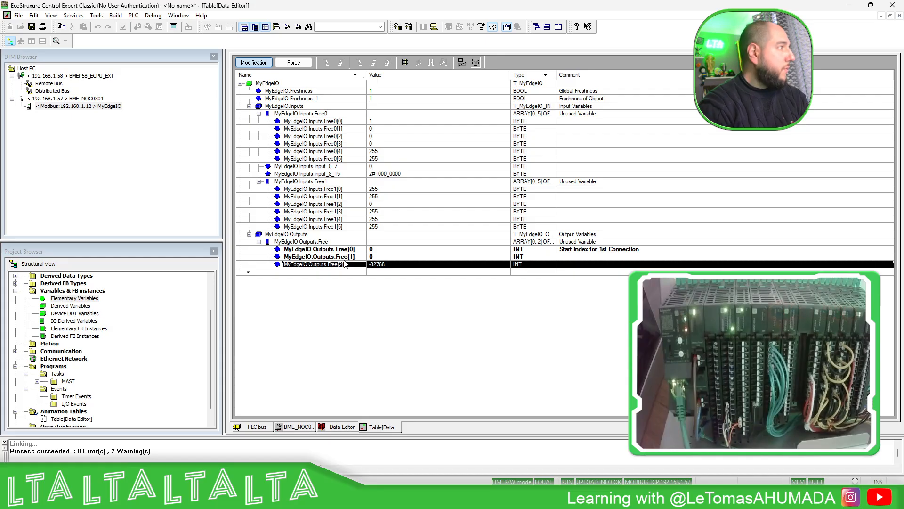
{"action": "double_click", "coordinate": [402, 264]}
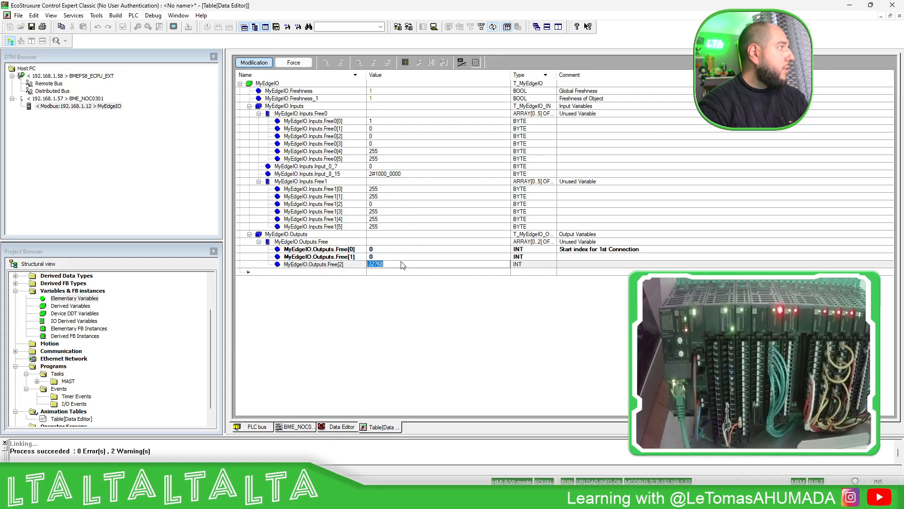
{"action": "type", "text": "255"}
{"action": "key", "text": "Return"}
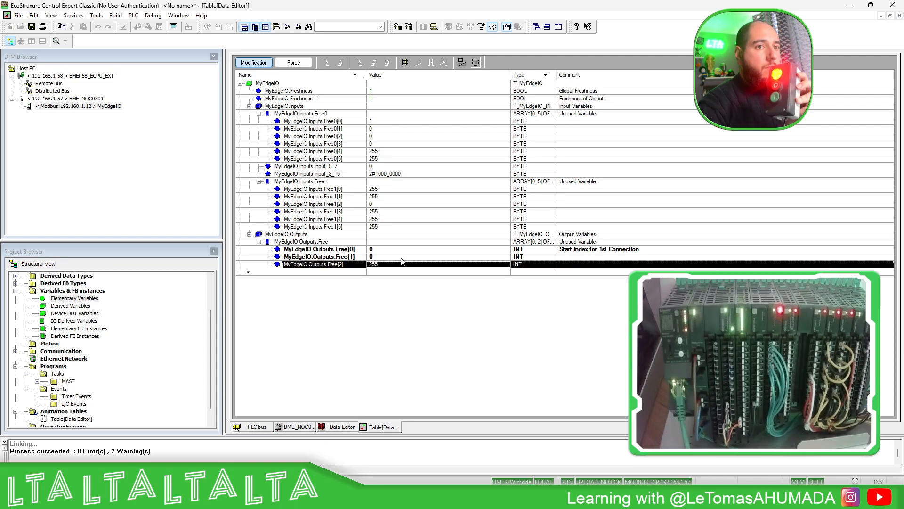
Step: Reset MyEdgeIO.Outputs.Free[2] to 0 and display it in binary format
{"action": "double_click", "coordinate": [400, 264]}
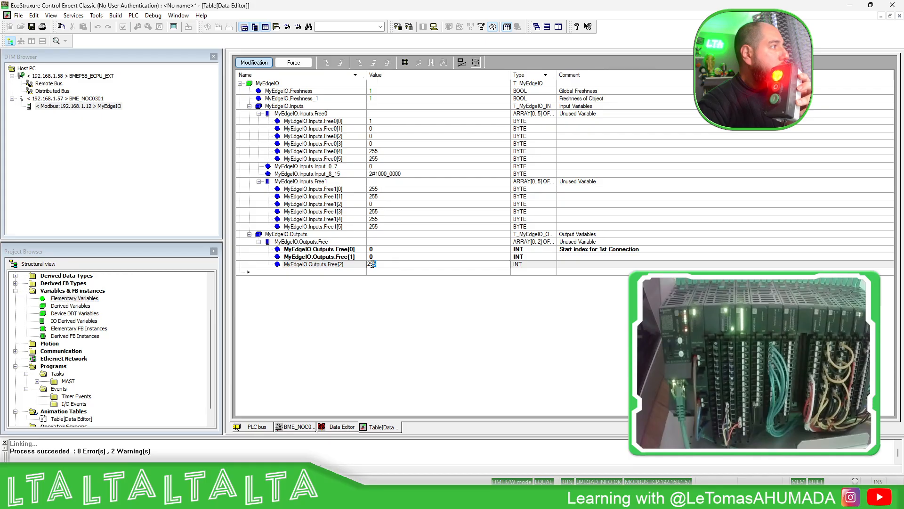
{"action": "key", "text": "Return"}
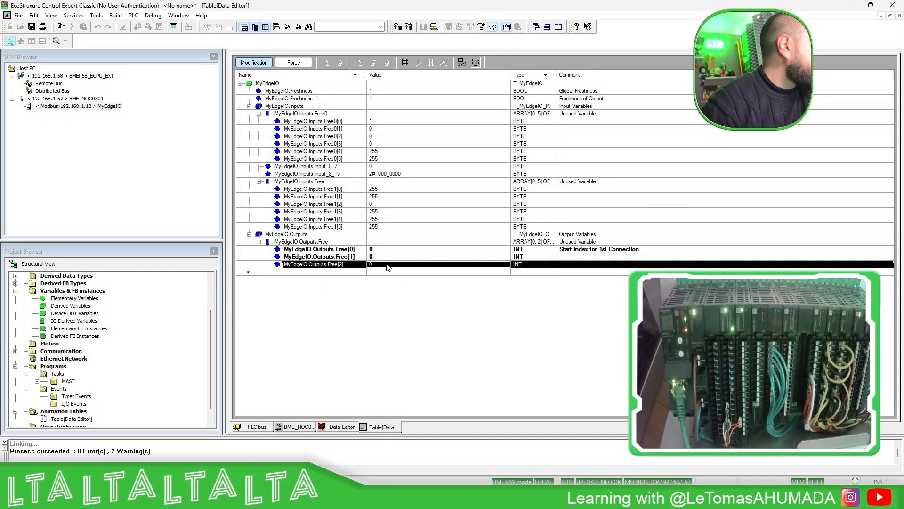
{"action": "right_click", "coordinate": [387, 265]}
{"action": "mouse_move", "coordinate": [454, 375]}
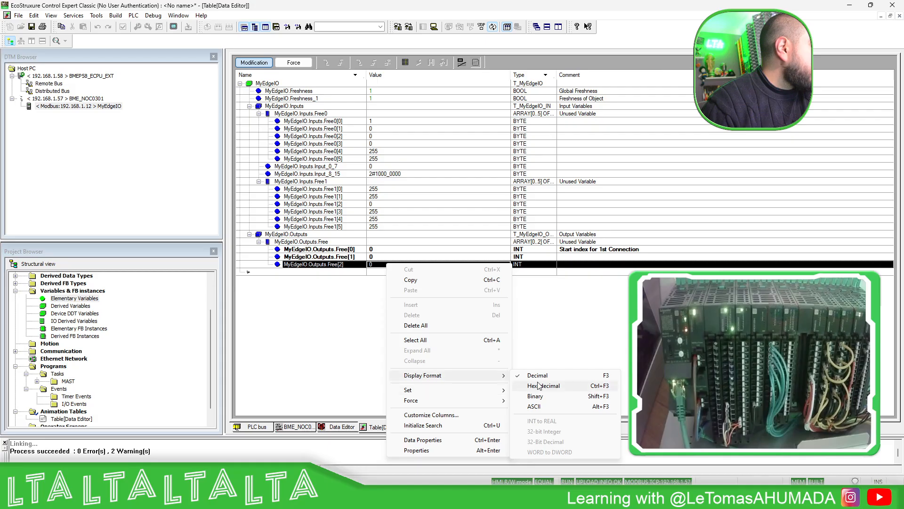
{"action": "left_click", "coordinate": [535, 396]}
Step: Write MyEdgeIO.Outputs.Free[2] successively as 2#0100_0000_0000_0000, 2#0110_0000_0000_0000 and 2#0111_0000_0000_0000 to test the outputs
{"action": "left_click", "coordinate": [378, 264]}
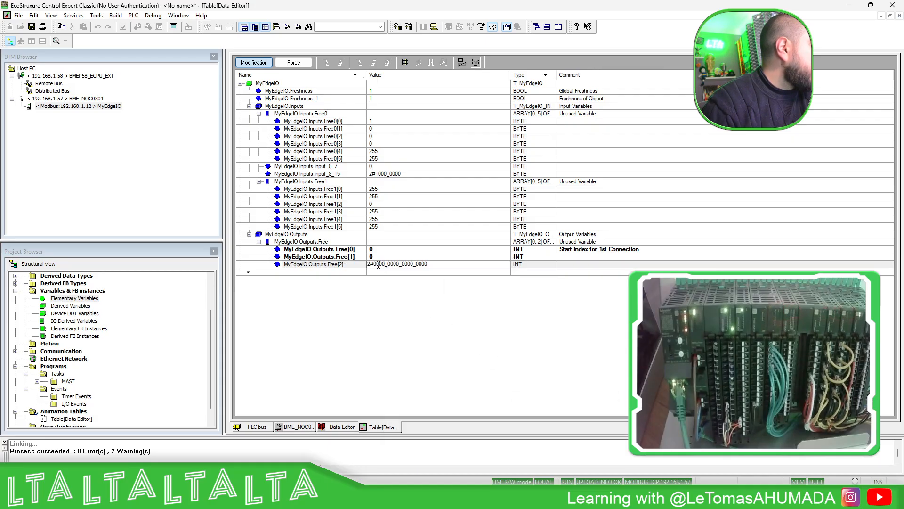
{"action": "key", "text": "BackSpace"}
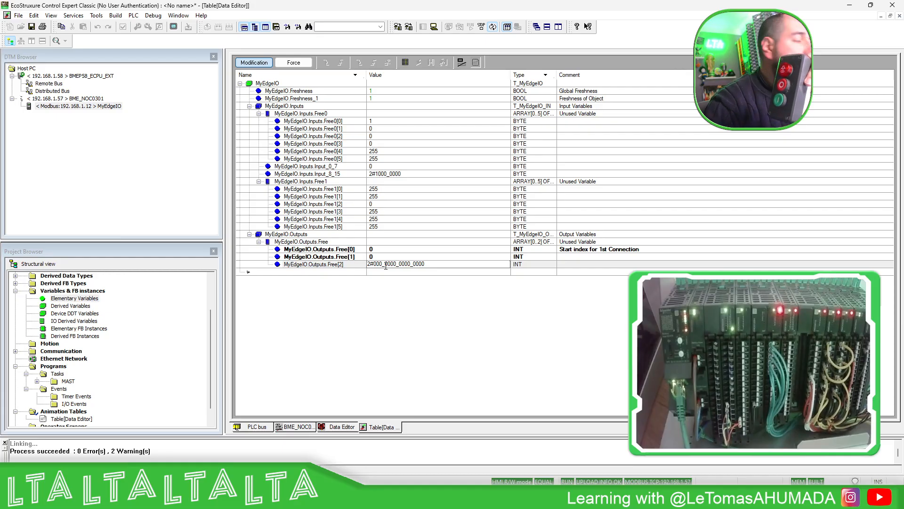
{"action": "key", "text": "Return"}
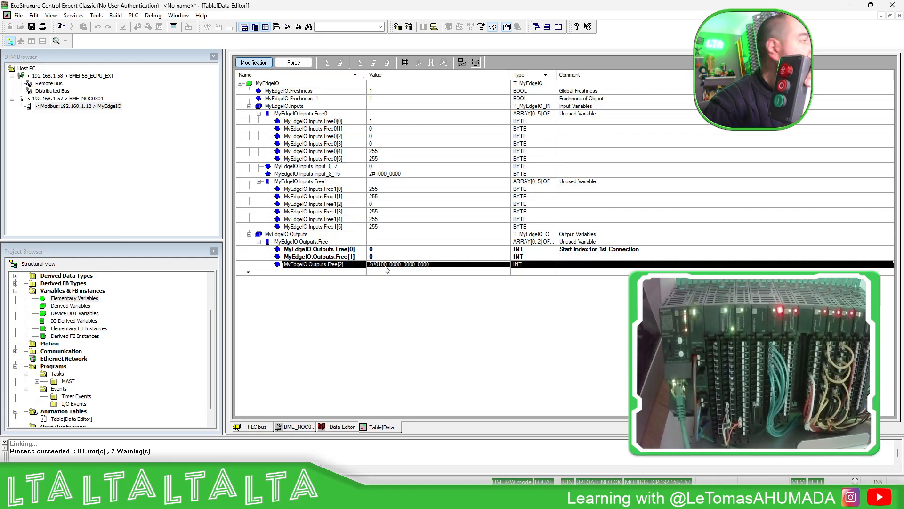
{"action": "left_click", "coordinate": [384, 266]}
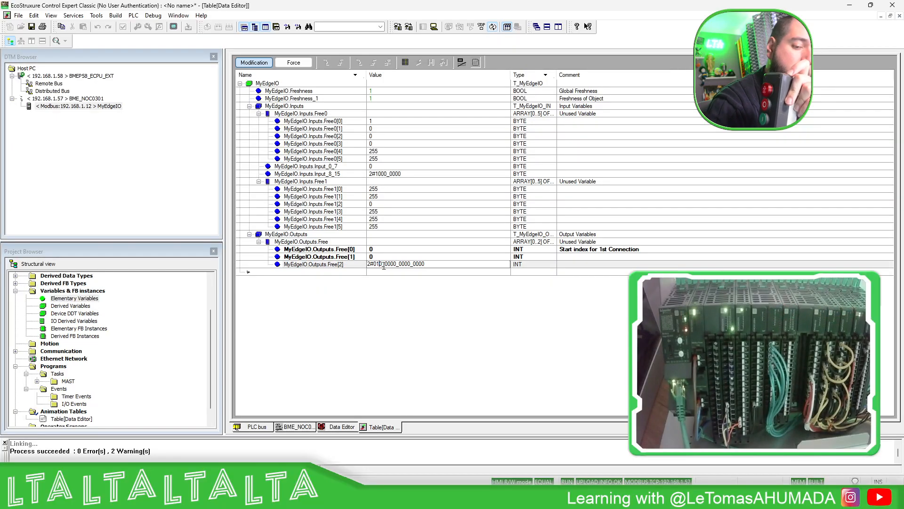
{"action": "type", "text": "1"}
{"action": "key", "text": "Return"}
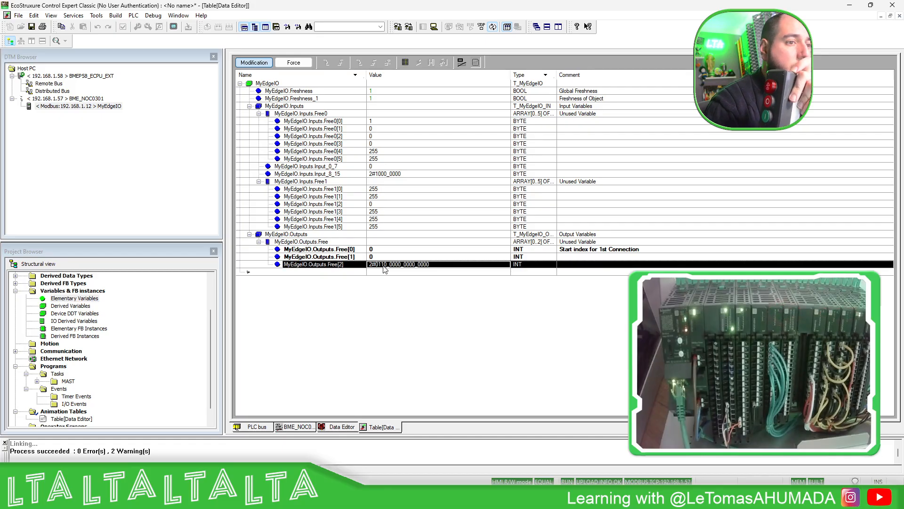
{"action": "left_click", "coordinate": [387, 265]}
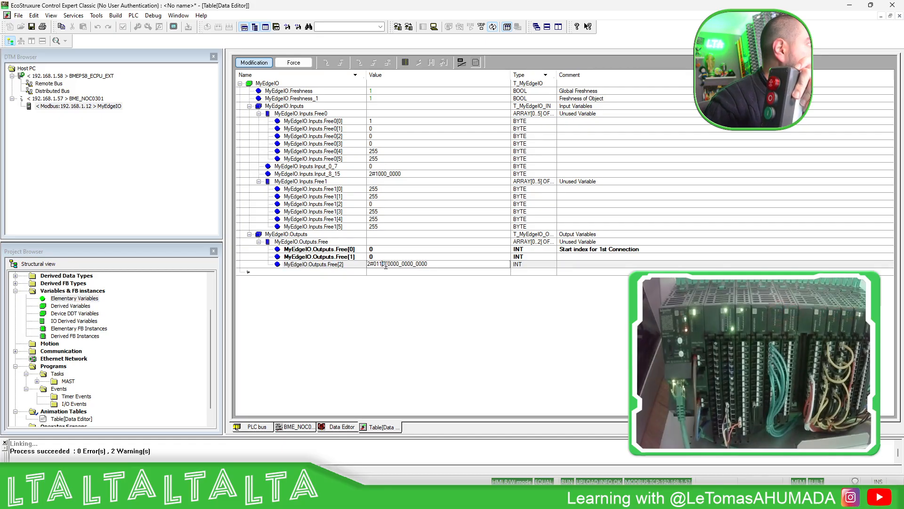
{"action": "key", "text": "Return"}
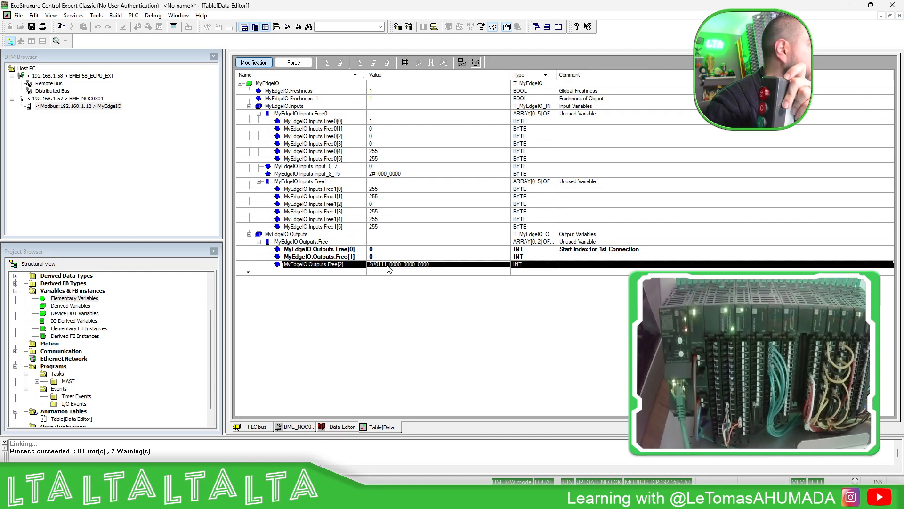
Step: Extend MyEdgeIO.Outputs.Free[2] to 2#0111_1000_0000_0000 and then to 2#0111_1100_0000_0000
{"action": "left_click", "coordinate": [374, 268]}
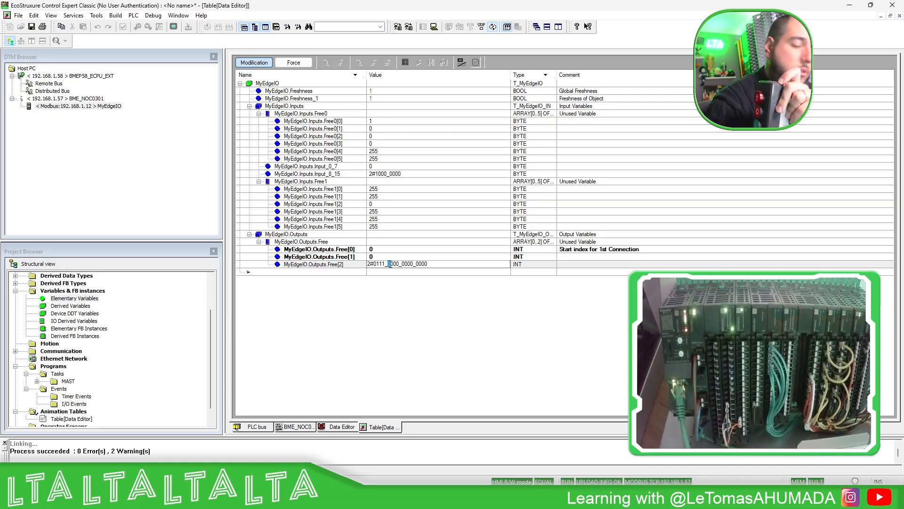
{"action": "key", "text": "Return"}
{"action": "left_click", "coordinate": [395, 265]}
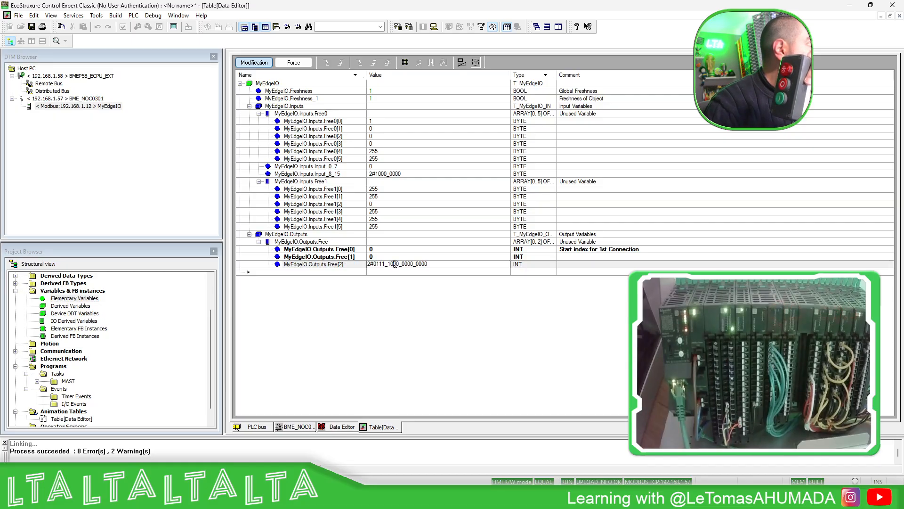
{"action": "key", "text": "Return"}
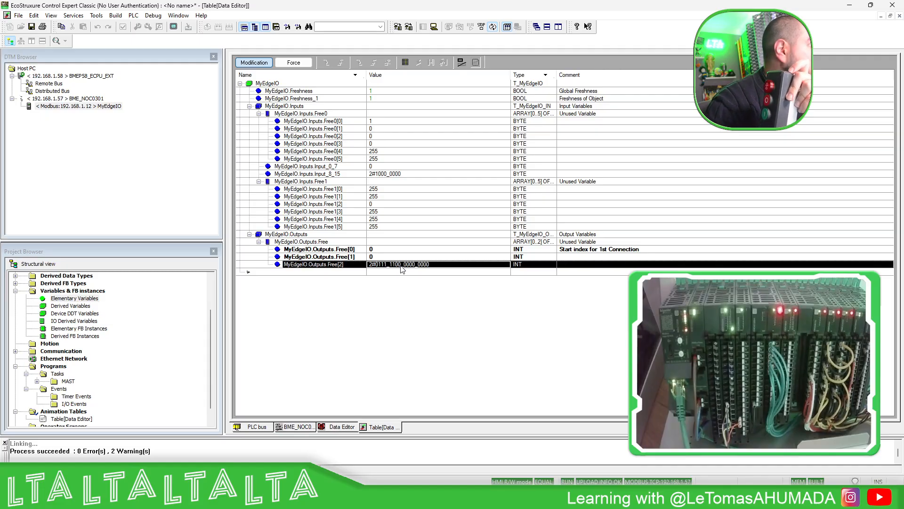
Step: Test bit 7 of MyEdgeIO.Outputs.Free[2] by writing 2#0111_1100_1000_0000, and clear it again with 2#0111_1100_0000_0000
{"action": "left_click", "coordinate": [402, 265]}
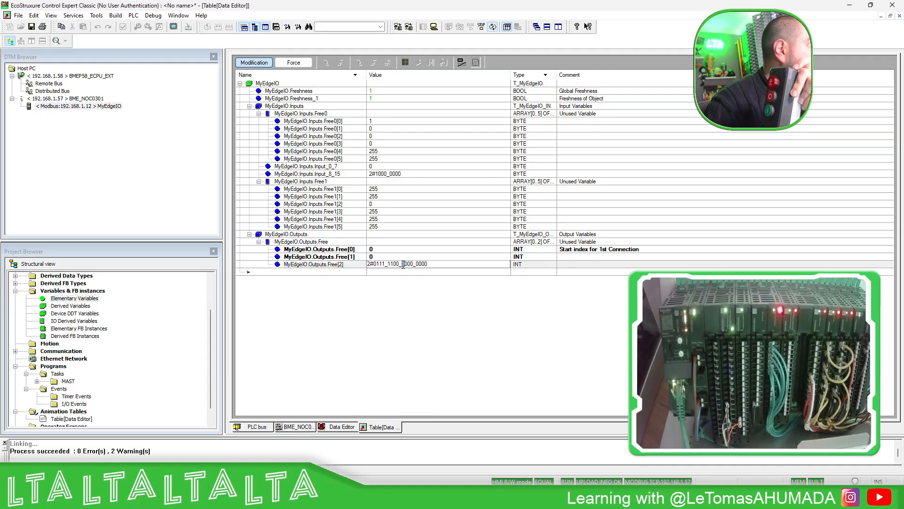
{"action": "key", "text": "Return"}
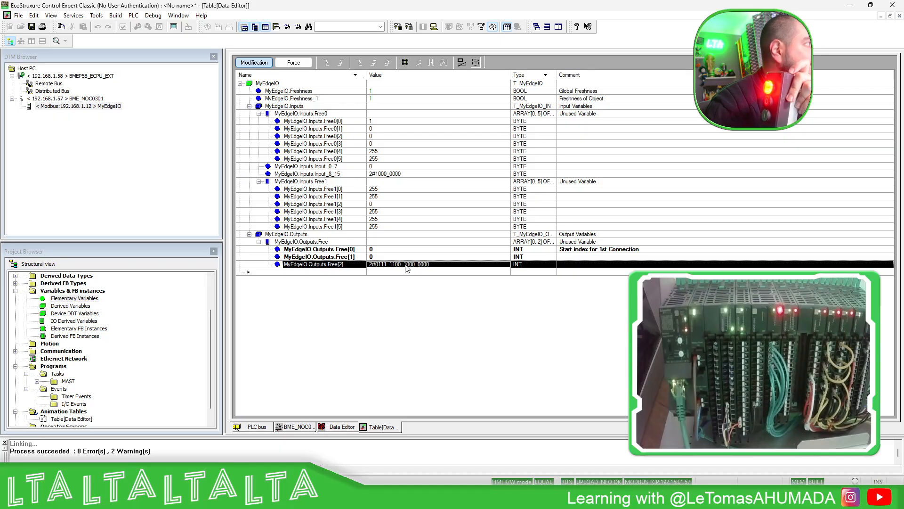
{"action": "left_click", "coordinate": [405, 265]}
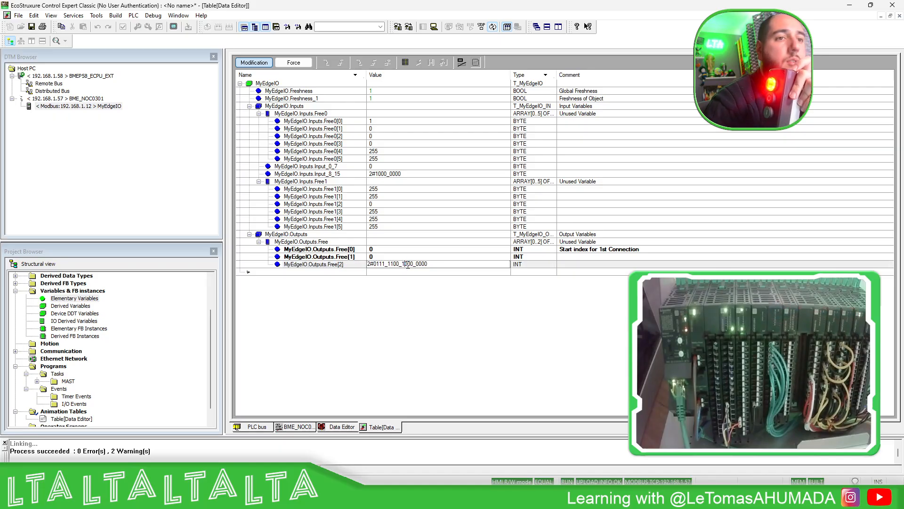
{"action": "key", "text": "BackSpace"}
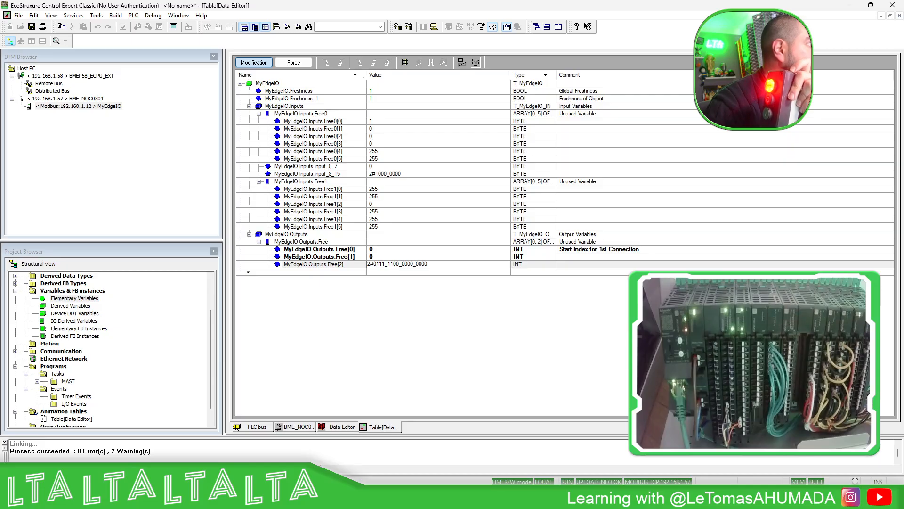
{"action": "key", "text": "Return"}
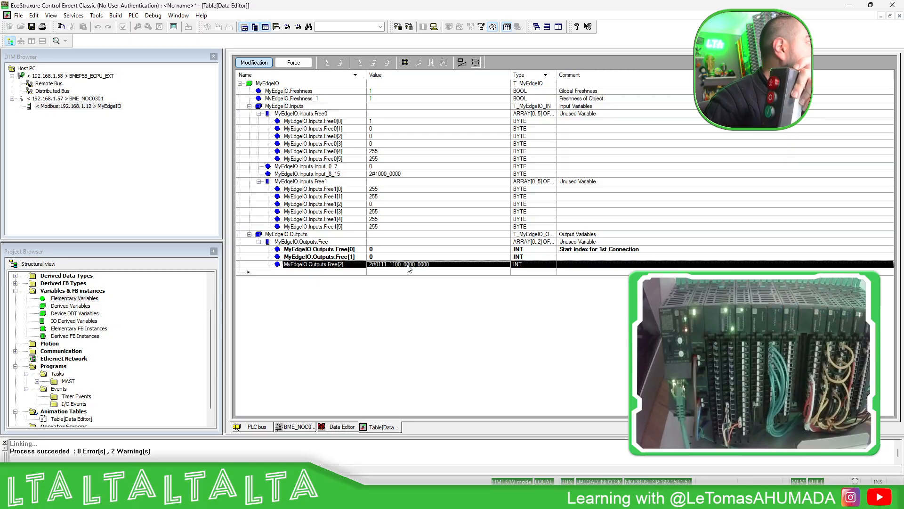
Step: Write MyEdgeIO.Outputs.Free[2] as 2#0000_1100_0000_0000 and then as 2#0000_0000_0000_0000 to switch off the outputs
{"action": "left_click", "coordinate": [385, 265]}
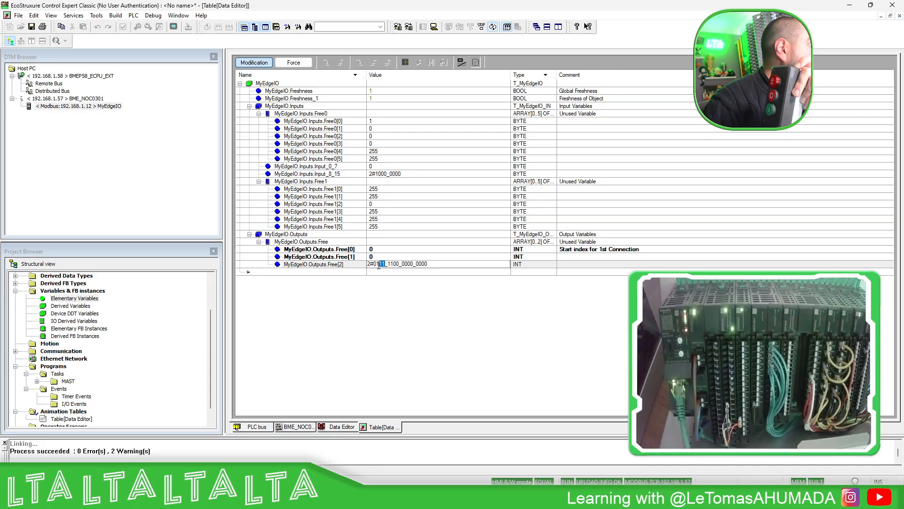
{"action": "type", "text": "000"}
{"action": "key", "text": "Return"}
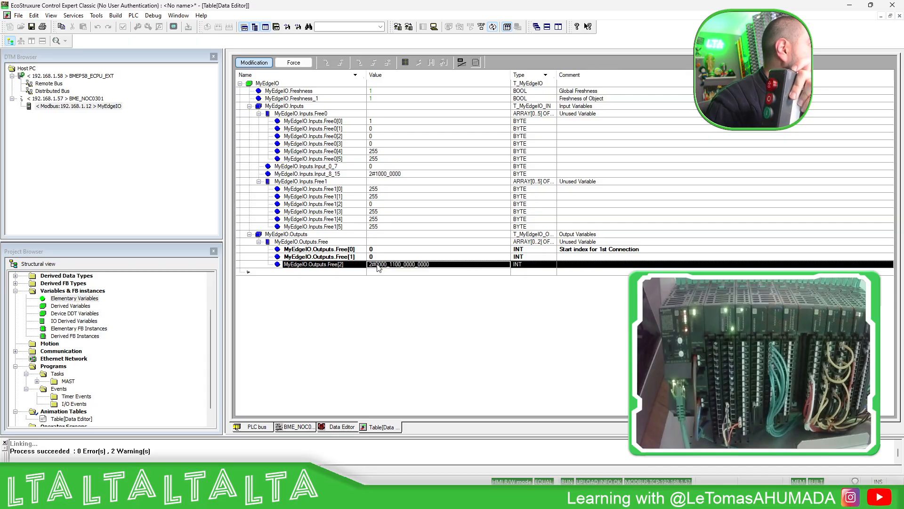
{"action": "left_click", "coordinate": [393, 266]}
{"action": "left_click_drag", "start_coordinate": [388, 264], "coordinate": [393, 264]}
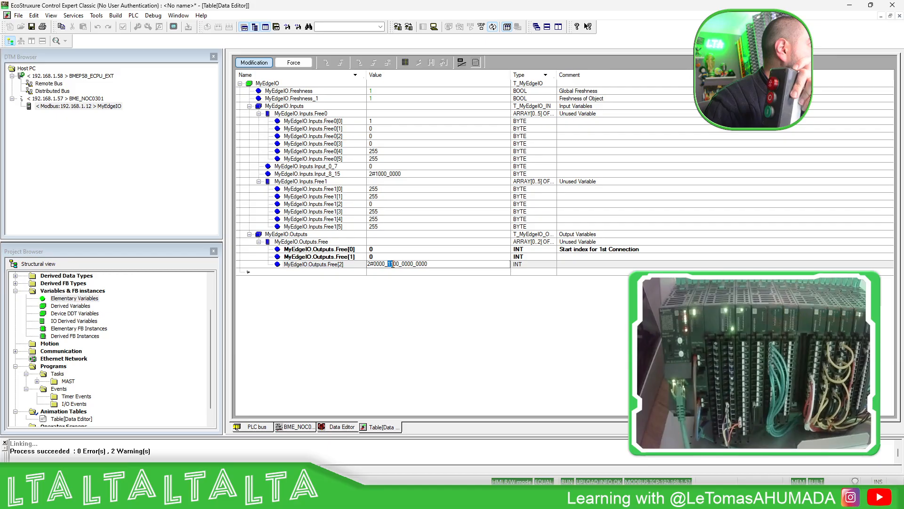
{"action": "key", "text": "Return"}
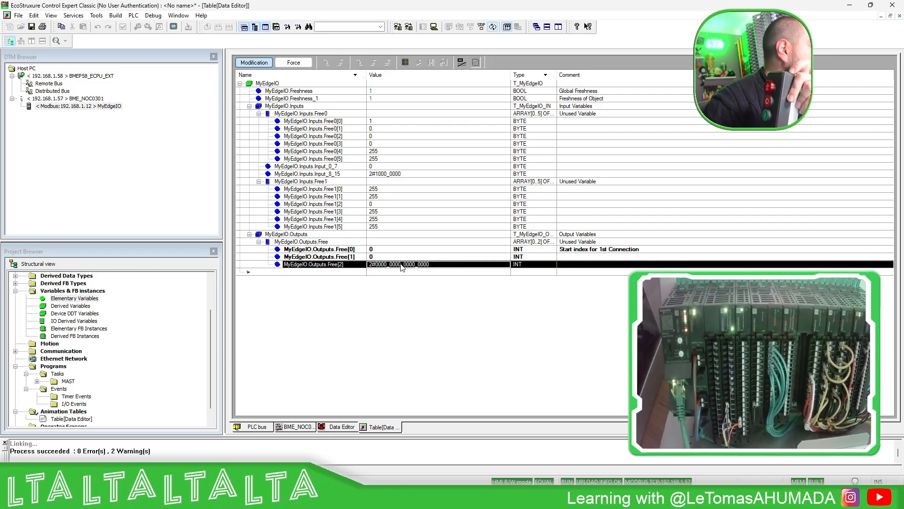
Step: Test bit 7 of MyEdgeIO.Outputs.Free[2] once more and restore the value 2#0000_0000_0000_0000
{"action": "left_click", "coordinate": [403, 265]}
{"action": "left_click_drag", "start_coordinate": [405, 264], "coordinate": [401, 265]}
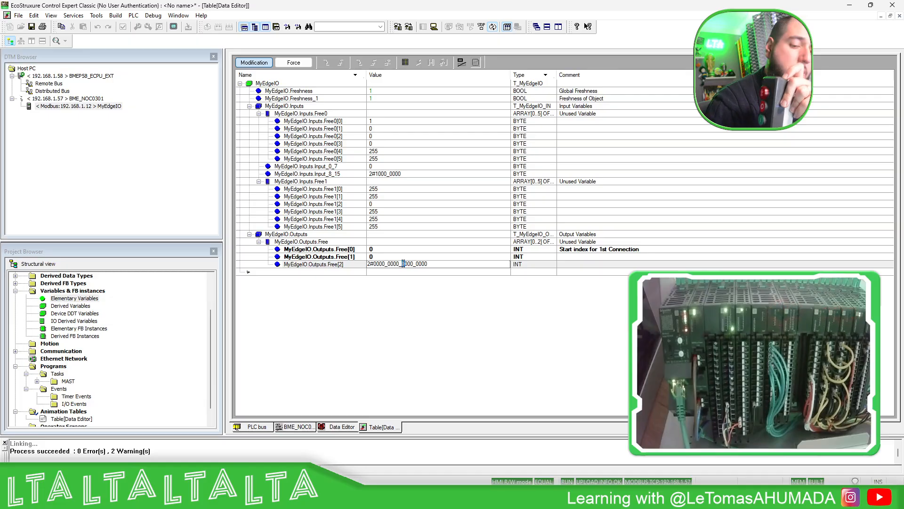
{"action": "key", "text": "Return"}
{"action": "left_click", "coordinate": [408, 264]}
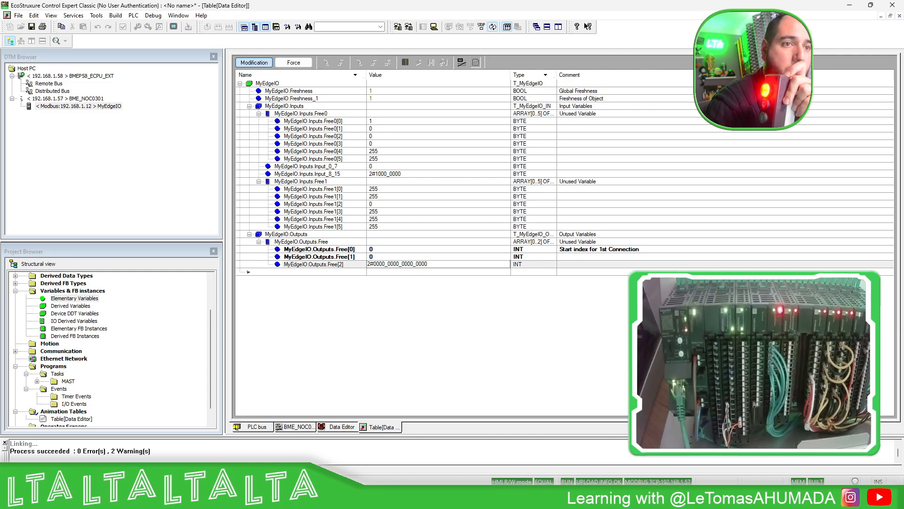
{"action": "key", "text": "Return"}
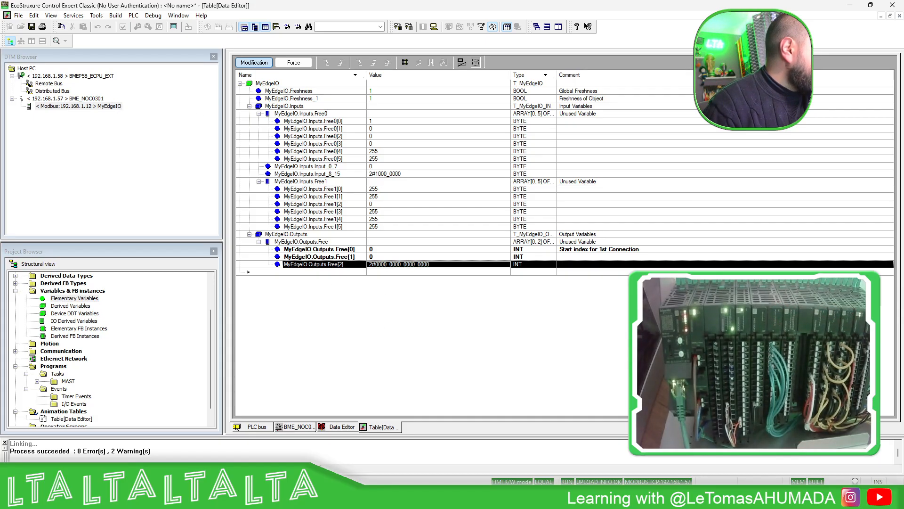
Step: Switch to the Modicon Edge I/O NTS web interface in the browser and unlock it with the SecurityAdmin password
{"action": "key", "text": "alt+Tab"}
{"action": "left_click", "coordinate": [479, 286]}
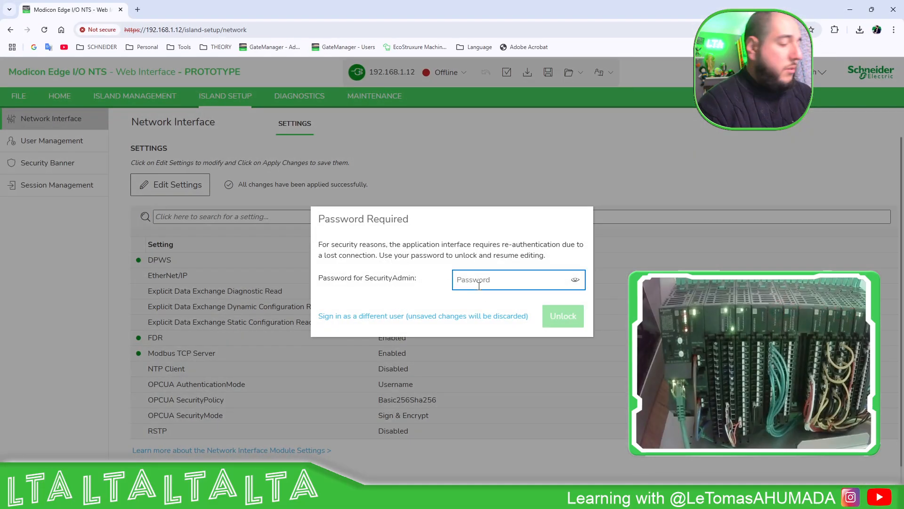
{"action": "type", "text": "•••••••"}
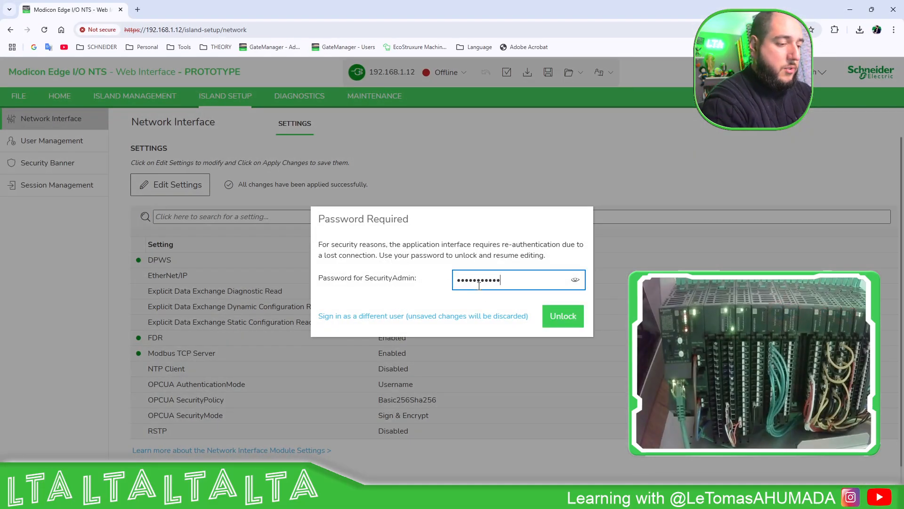
{"action": "type", "text": "•••••••"}
{"action": "key", "text": "Return"}
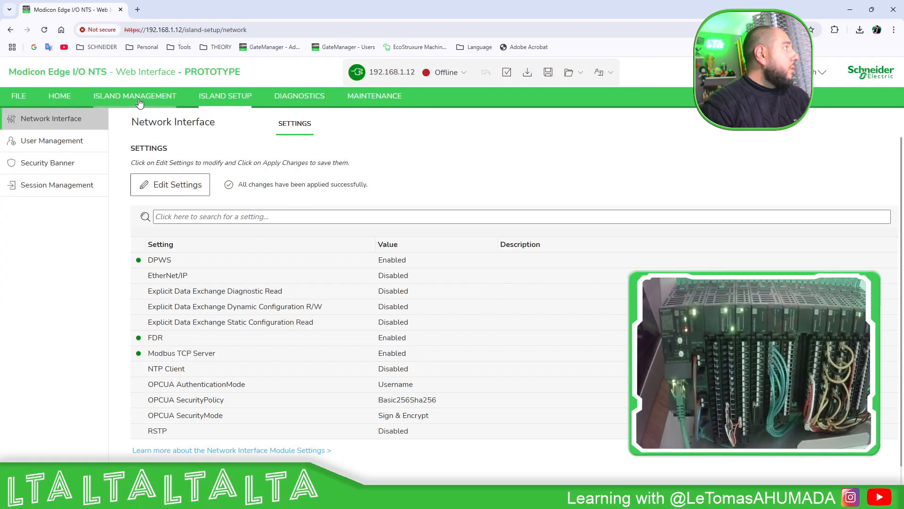
Step: Review the island configuration and the Modbus TCP Server entry in the network interface settings
{"action": "left_click", "coordinate": [156, 100]}
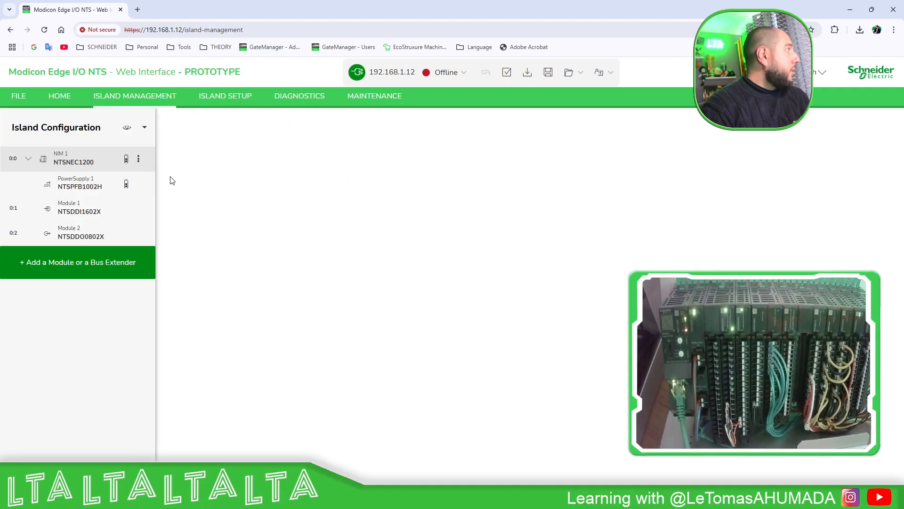
{"action": "left_click", "coordinate": [231, 99]}
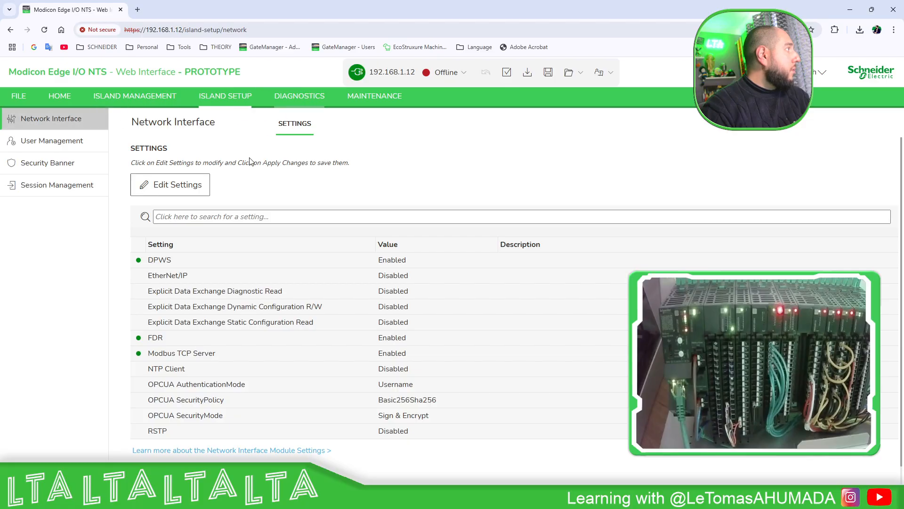
{"action": "left_click_drag", "start_coordinate": [182, 353], "coordinate": [242, 358]}
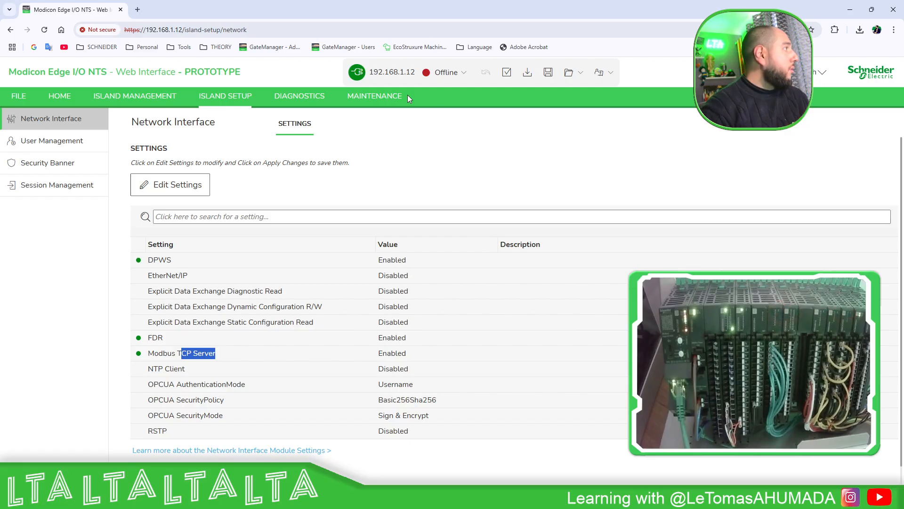
{"action": "left_click", "coordinate": [308, 98]}
{"action": "left_click", "coordinate": [168, 101]}
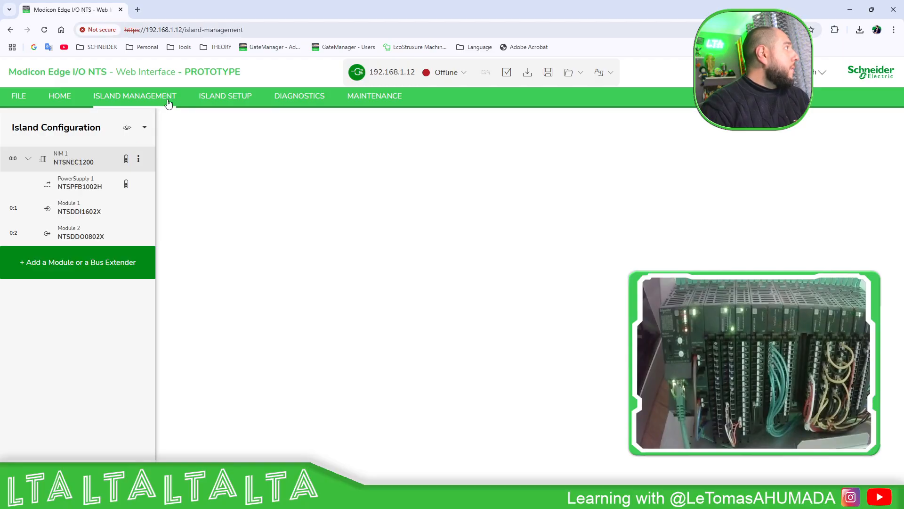
{"action": "left_click", "coordinate": [140, 159]}
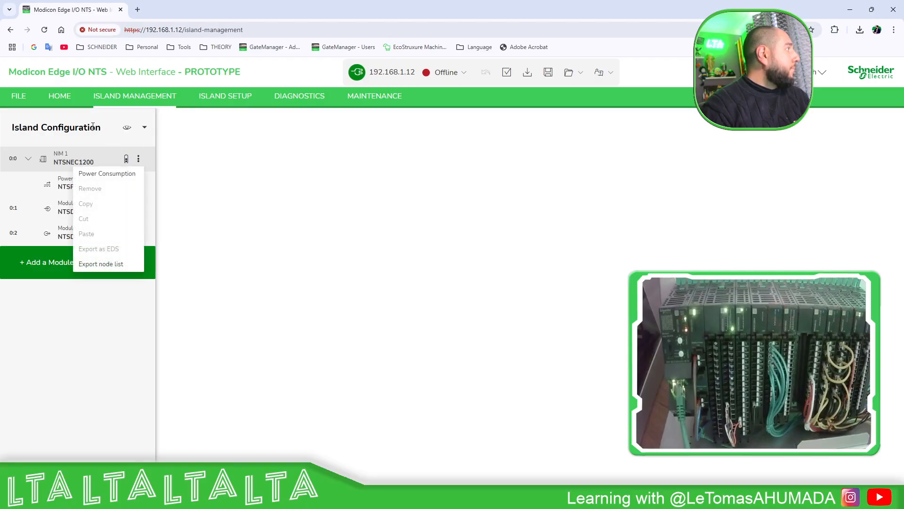
{"action": "left_click", "coordinate": [93, 126]}
{"action": "left_click", "coordinate": [67, 103]}
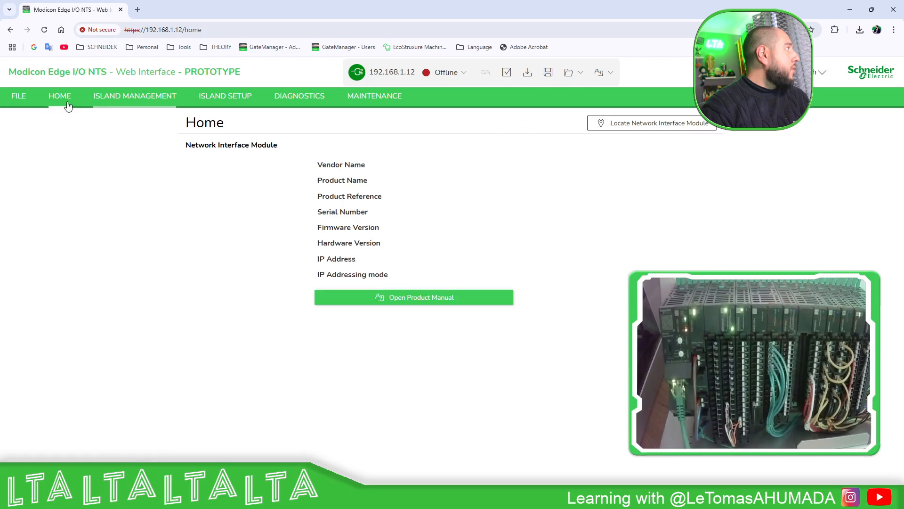
{"action": "left_click", "coordinate": [222, 97]}
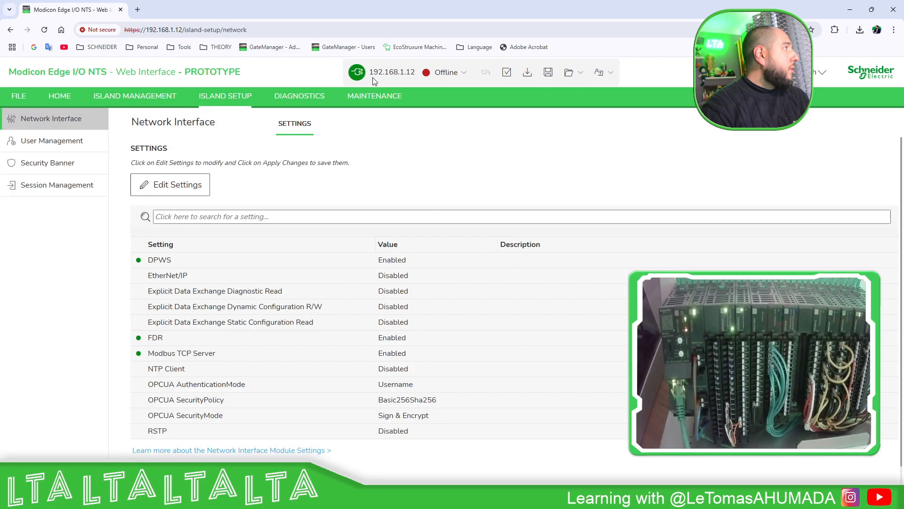
Step: Put the island at 192.168.1.12 online and review the parameters of the NTSNEC1200 network interface module
{"action": "left_click", "coordinate": [439, 100]}
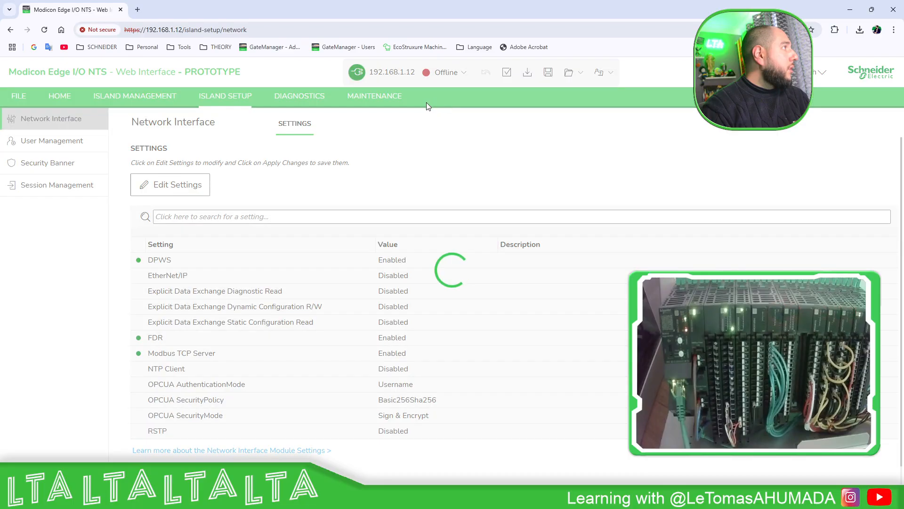
{"action": "left_click", "coordinate": [141, 99]}
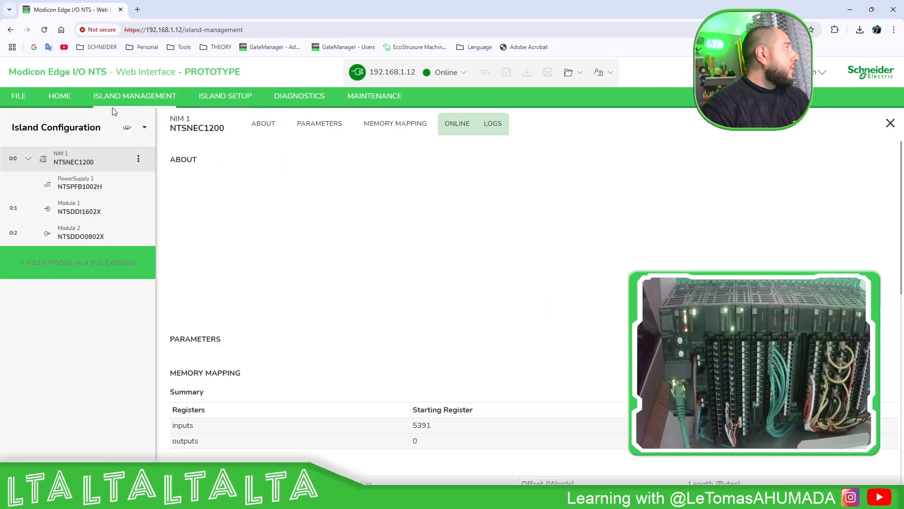
{"action": "scroll", "coordinate": [348, 230], "scroll_direction": "down", "scroll_amount": 2}
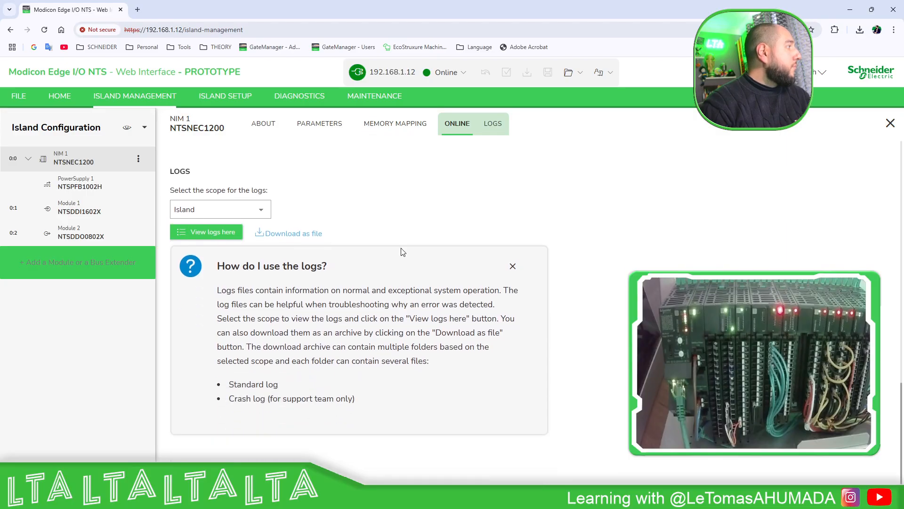
{"action": "scroll", "coordinate": [400, 255], "scroll_direction": "up", "scroll_amount": 10}
{"action": "scroll", "coordinate": [402, 263], "scroll_direction": "up", "scroll_amount": 5}
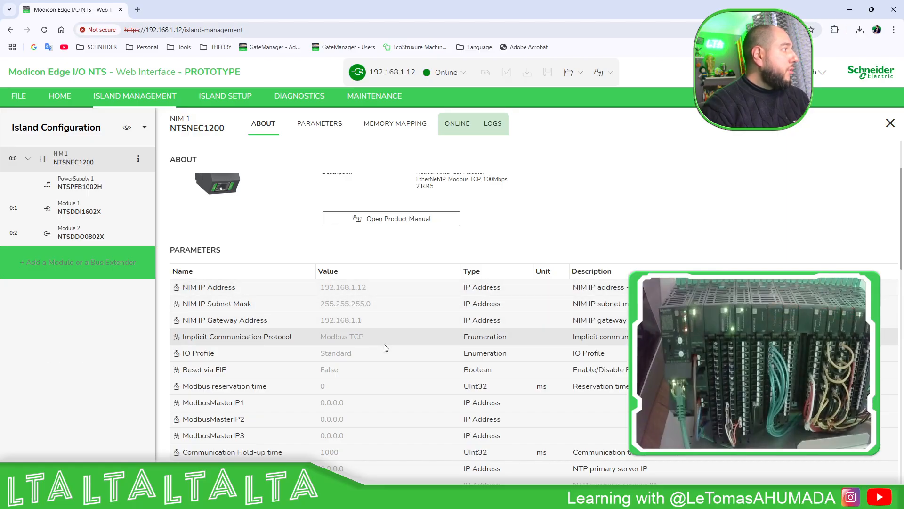
{"action": "scroll", "coordinate": [374, 337], "scroll_direction": "down", "scroll_amount": 4}
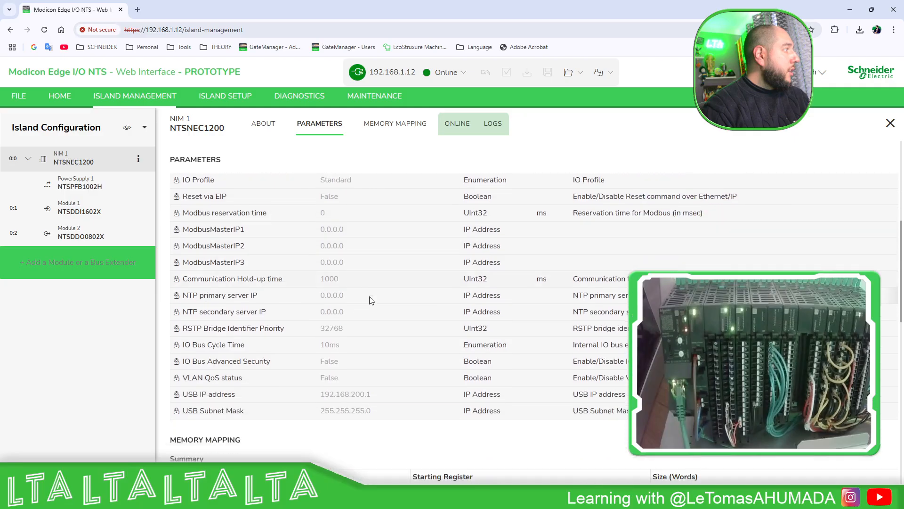
Step: Recheck the network interface settings, and examine the inputs and outputs in the NTSNEC1200 memory mapping details
{"action": "left_click", "coordinate": [230, 100]}
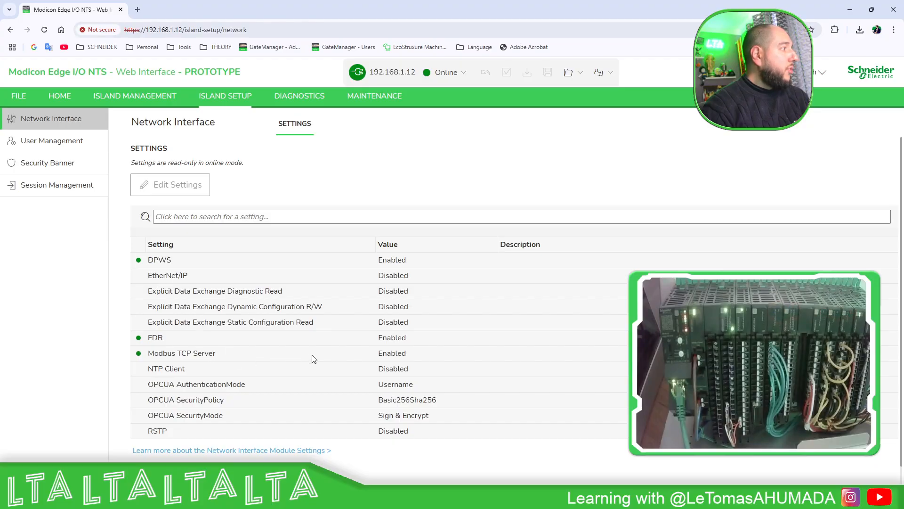
{"action": "mouse_move", "coordinate": [608, 500]}
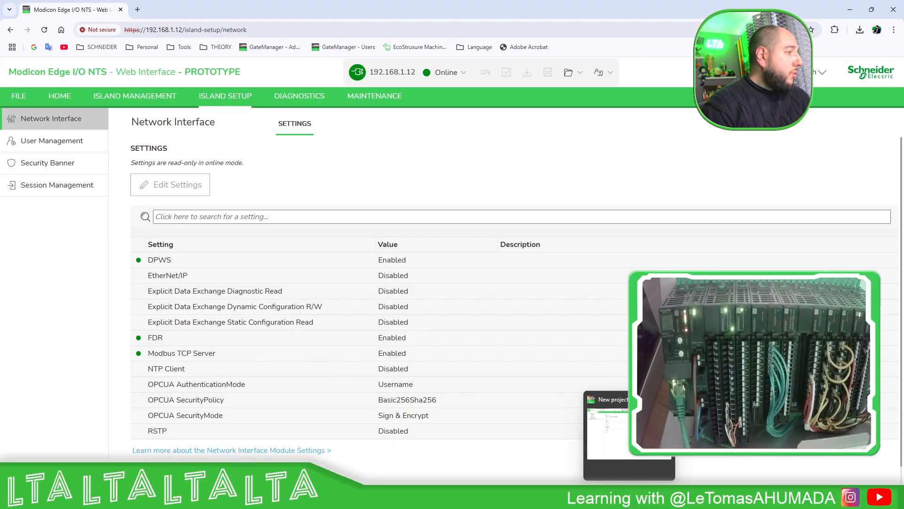
{"action": "left_click", "coordinate": [127, 96]}
{"action": "scroll", "coordinate": [208, 217], "scroll_direction": "down", "scroll_amount": 9}
{"action": "scroll", "coordinate": [363, 254], "scroll_direction": "up", "scroll_amount": 4}
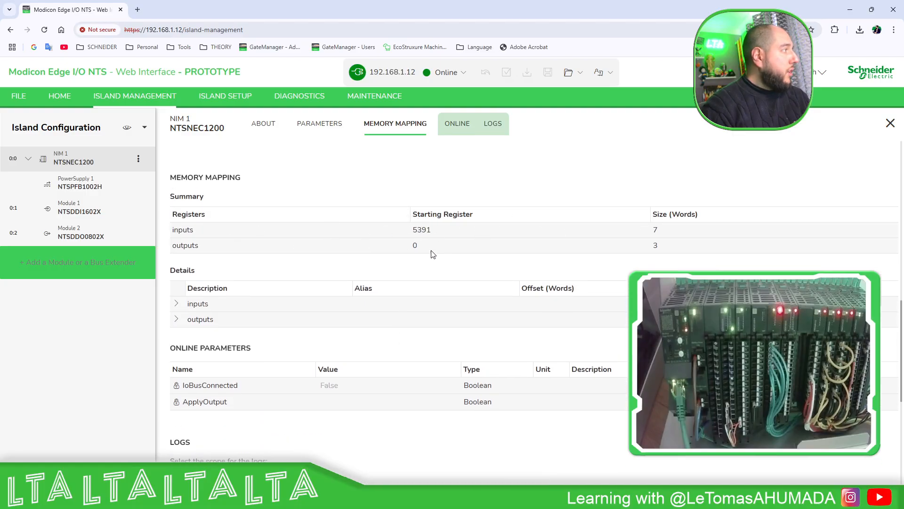
{"action": "left_click", "coordinate": [177, 319]}
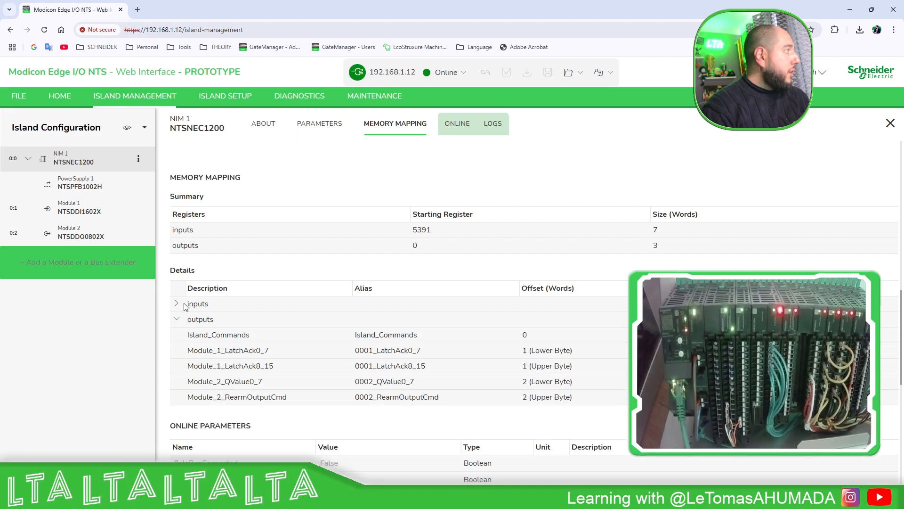
{"action": "left_click", "coordinate": [177, 303]}
{"action": "scroll", "coordinate": [347, 264], "scroll_direction": "down", "scroll_amount": 3}
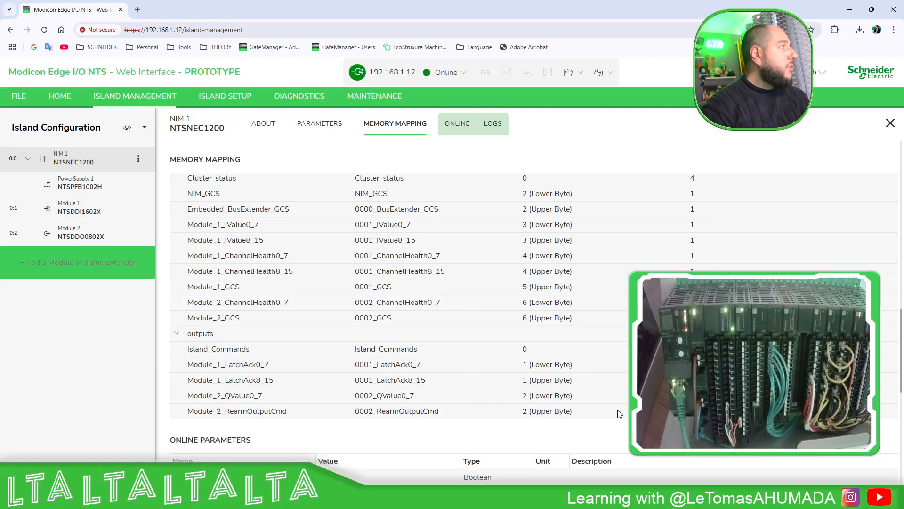
Step: Switch to EcoStruxure Control Expert and view the Modbus Device entry among the DTMs offered for BME_NOC0301, without adding it
{"action": "key", "text": "alt+Tab"}
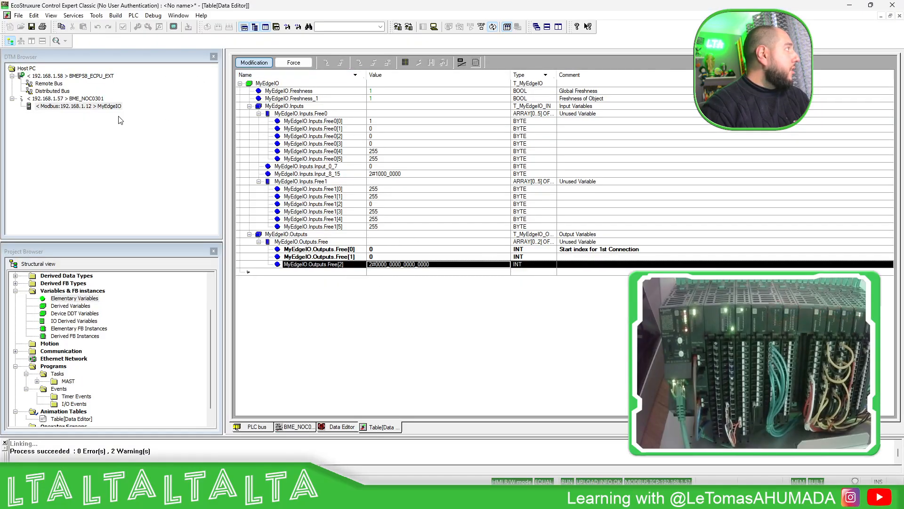
{"action": "right_click", "coordinate": [78, 104]}
{"action": "left_click", "coordinate": [91, 116]}
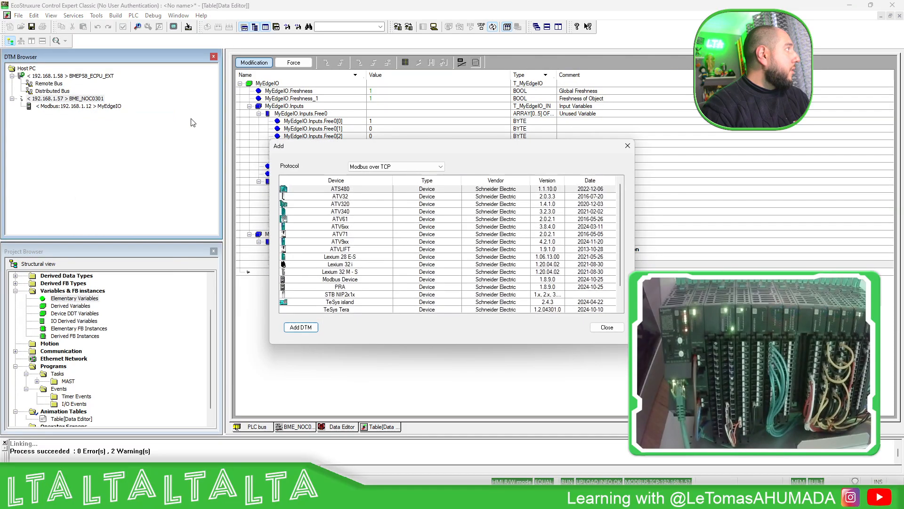
{"action": "scroll", "coordinate": [356, 293], "scroll_direction": "down", "scroll_amount": 1}
{"action": "left_click", "coordinate": [352, 265]}
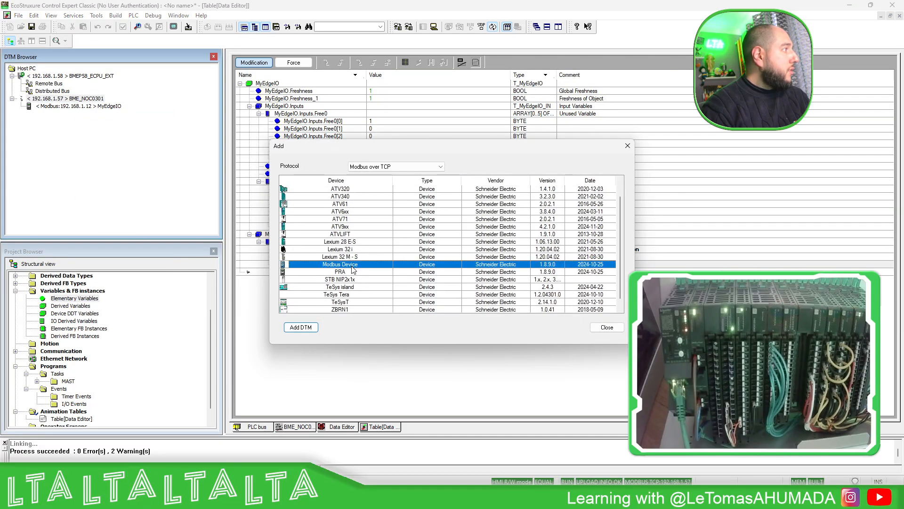
{"action": "left_click", "coordinate": [607, 327]}
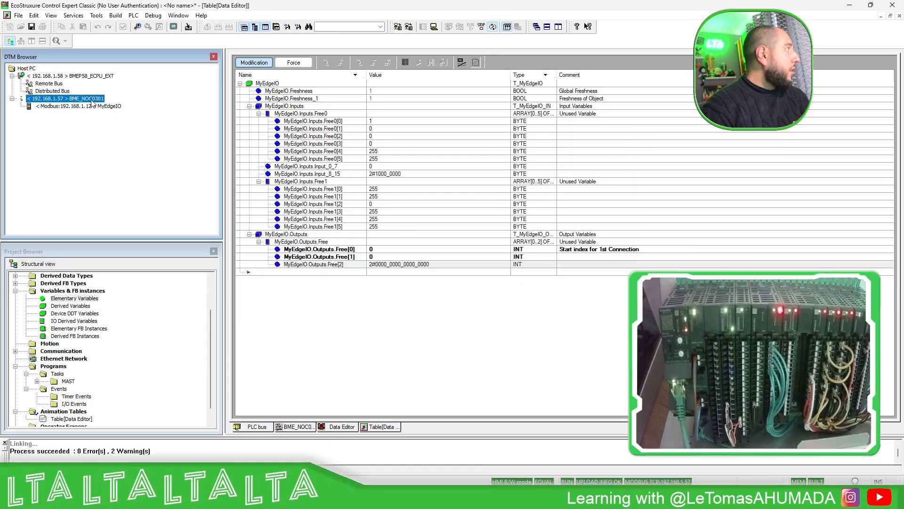
Step: Open the BME_NOC0301 configuration and review the address and request settings of the MyEdgeIO device
{"action": "double_click", "coordinate": [92, 103]}
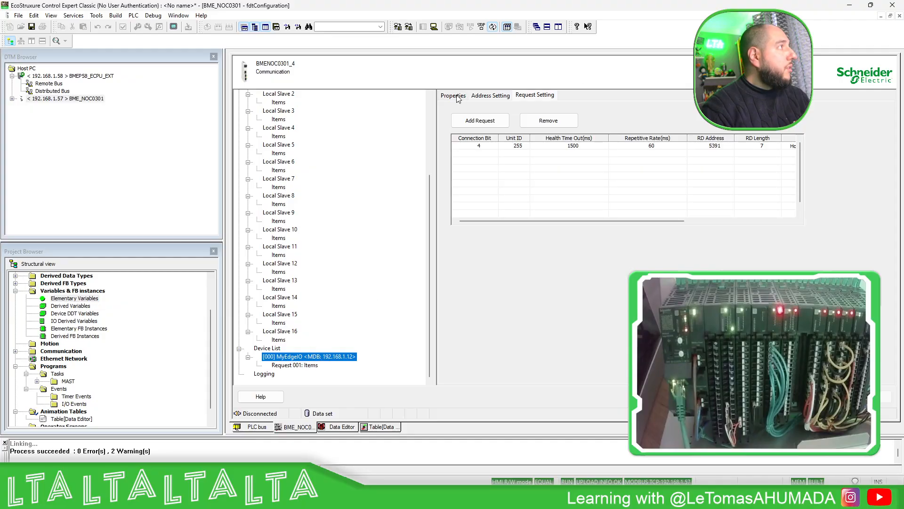
{"action": "left_click", "coordinate": [485, 95]}
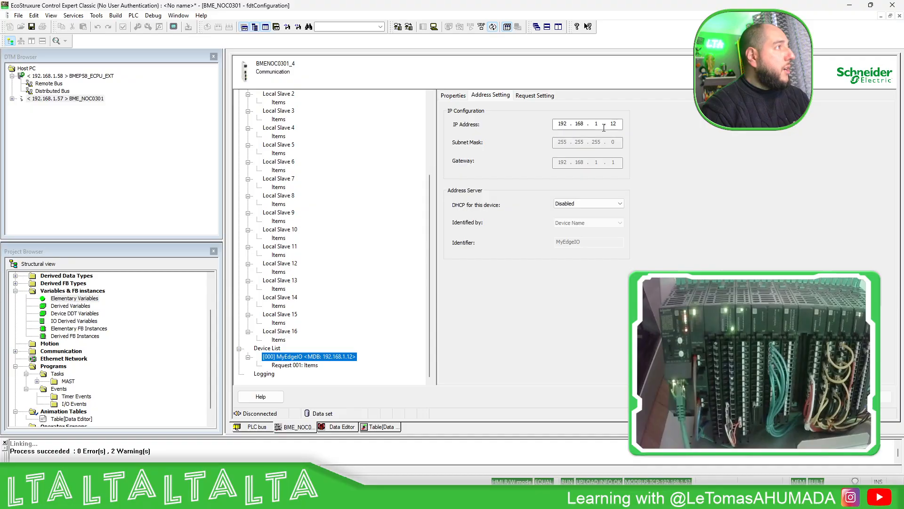
{"action": "left_click", "coordinate": [525, 95]}
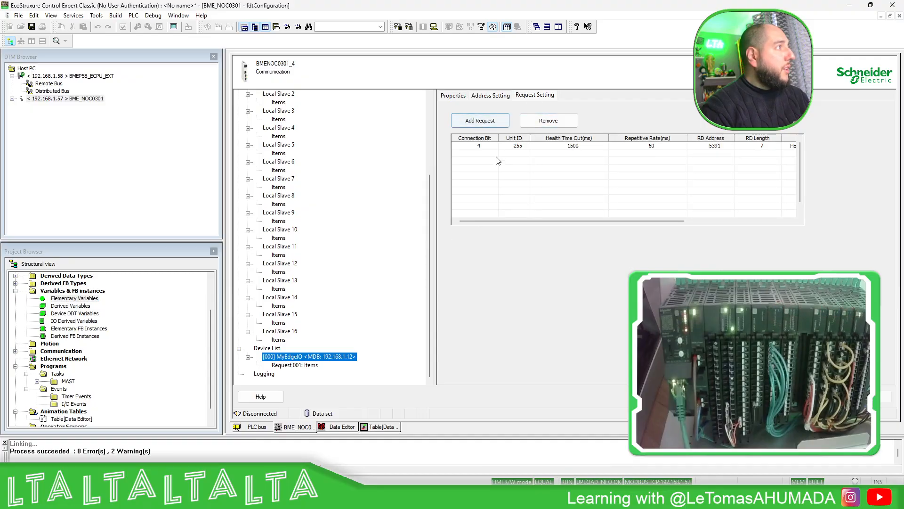